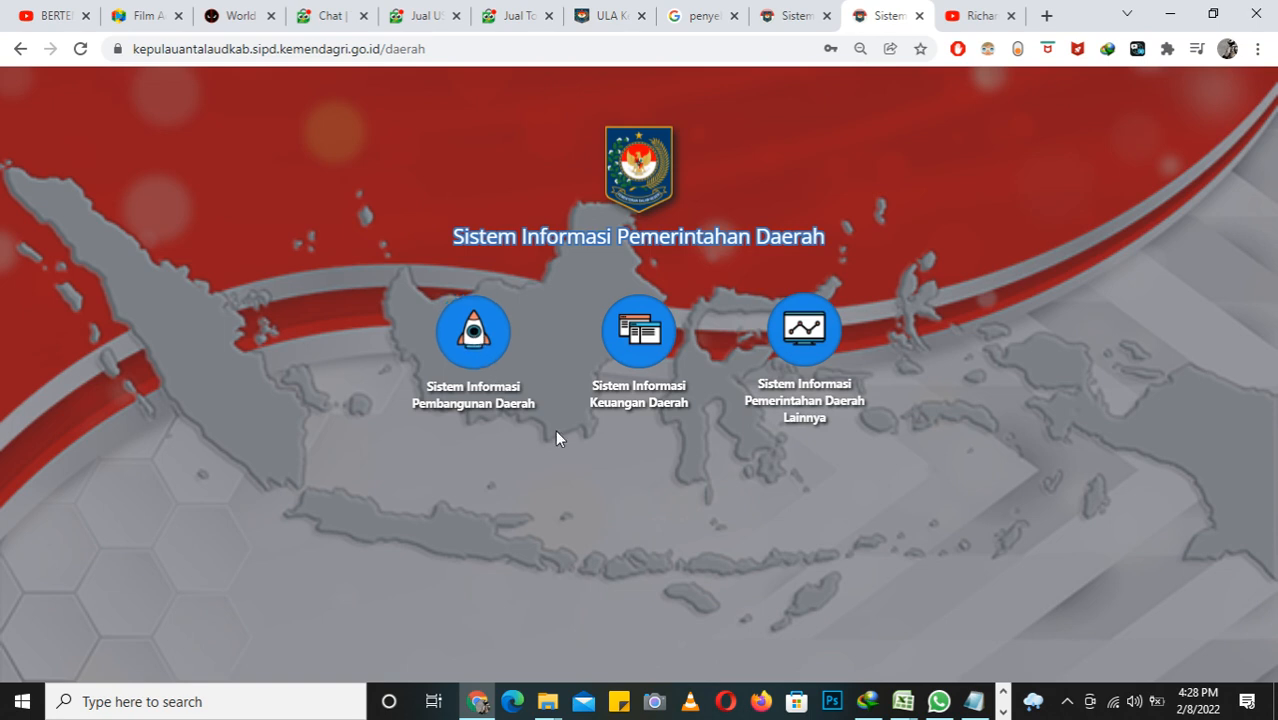
Step: Open Perencanaan Pembangunan Daerah within Sistem Informasi Pembangunan Daerah and log in with the prefilled credentials
left_click(479, 334)
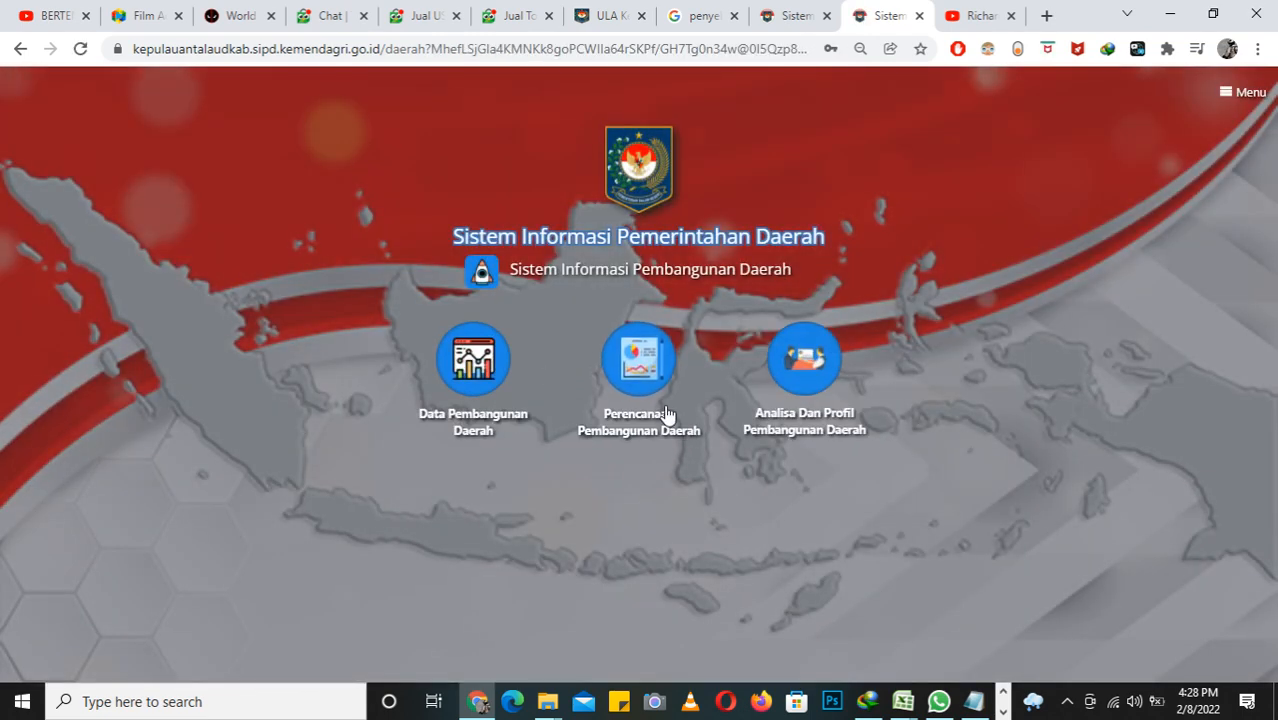
left_click(645, 358)
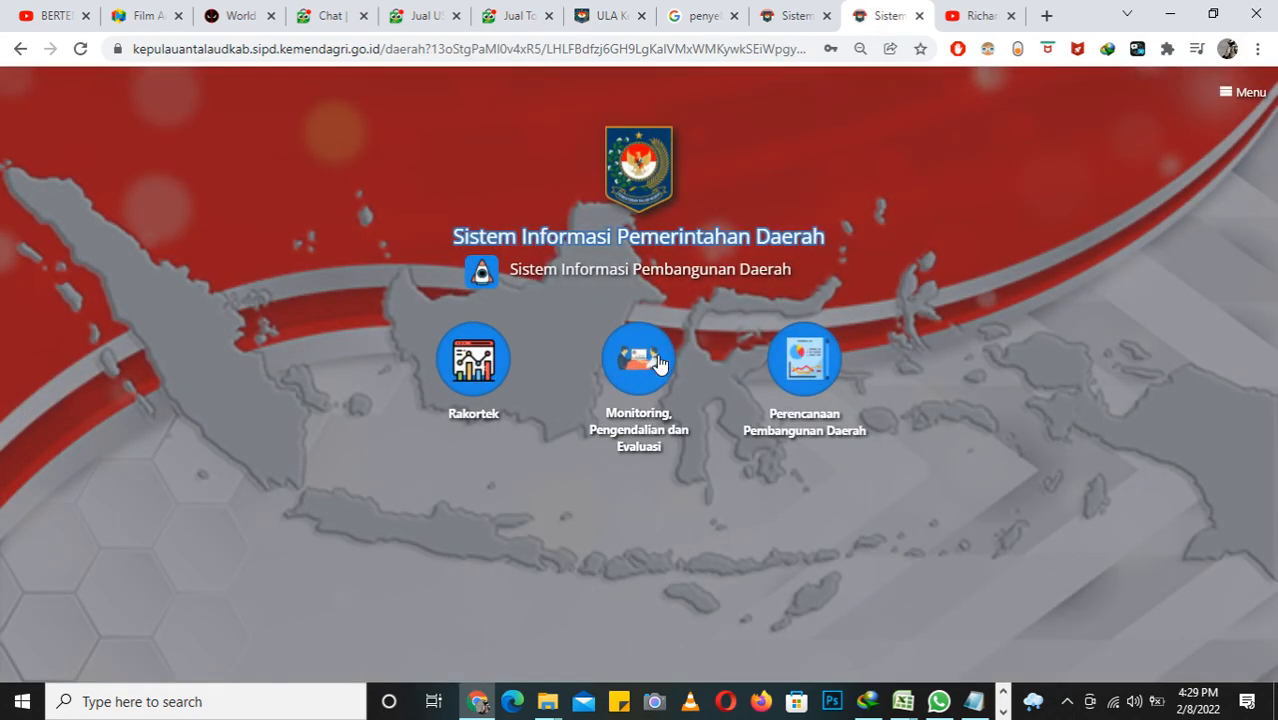
left_click(789, 352)
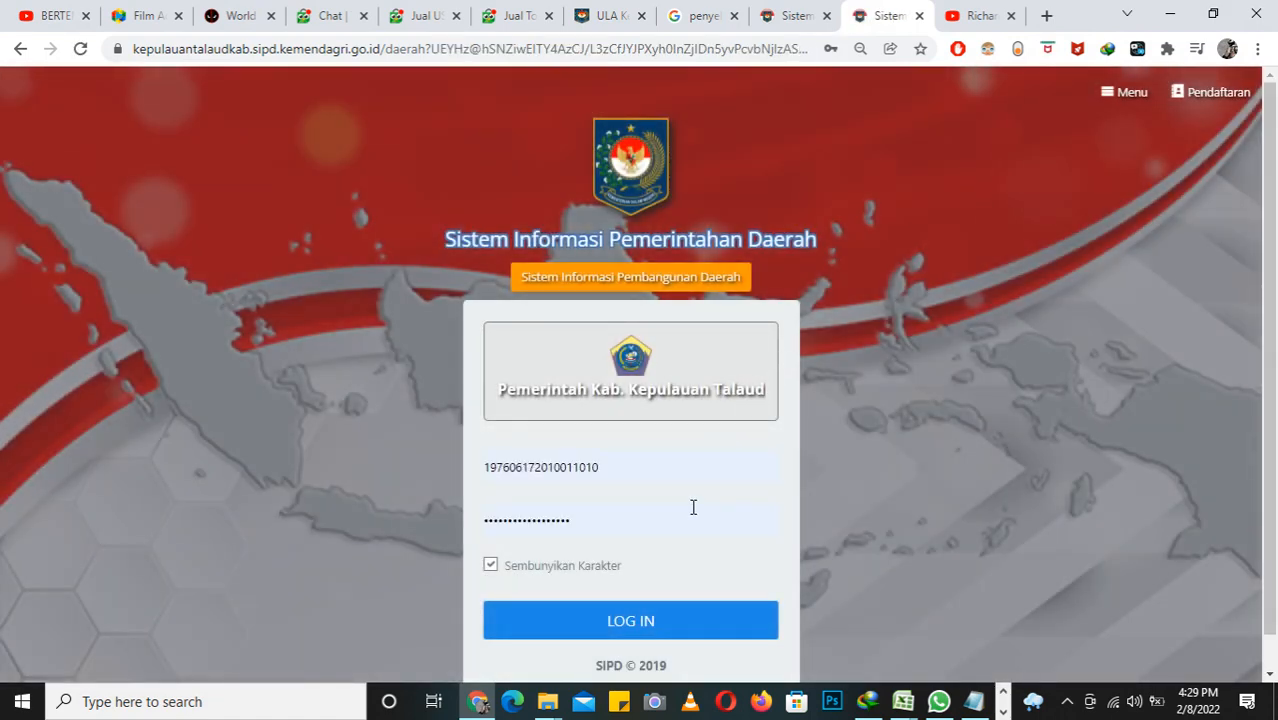
left_click(700, 618)
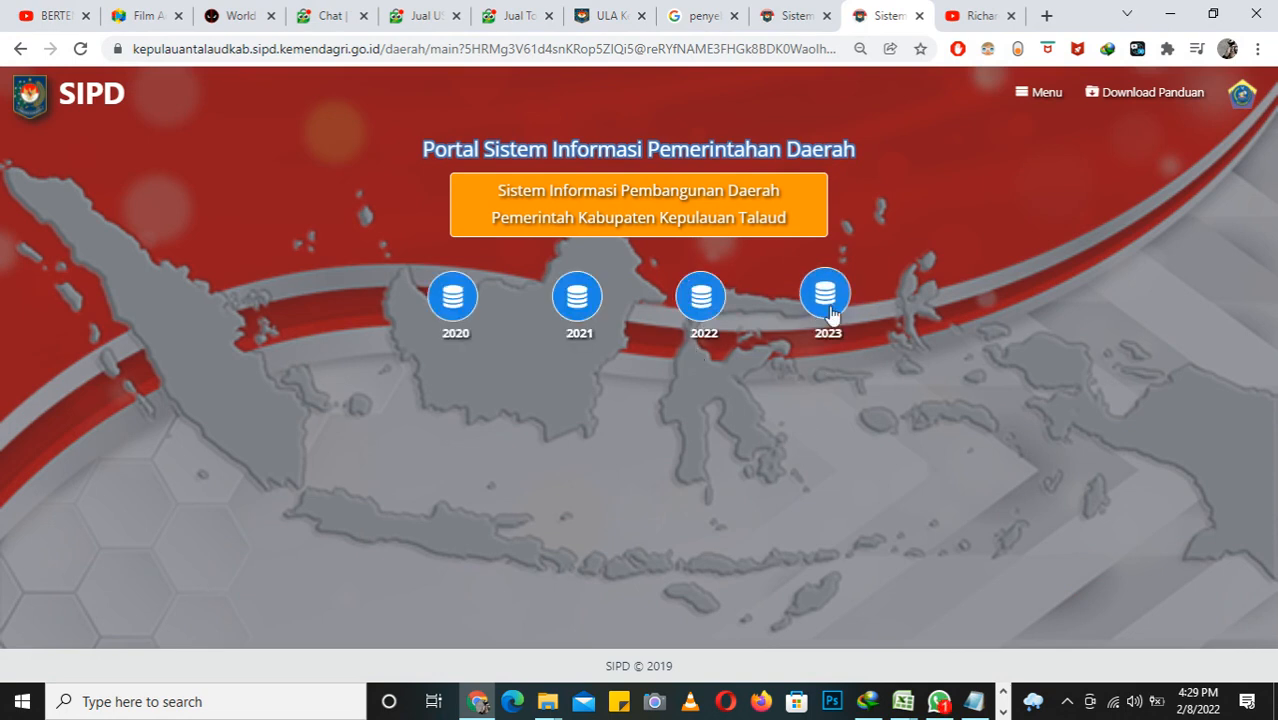
Step: Enter the 2023 RKPD planning module and open its Renja page
left_click(829, 310)
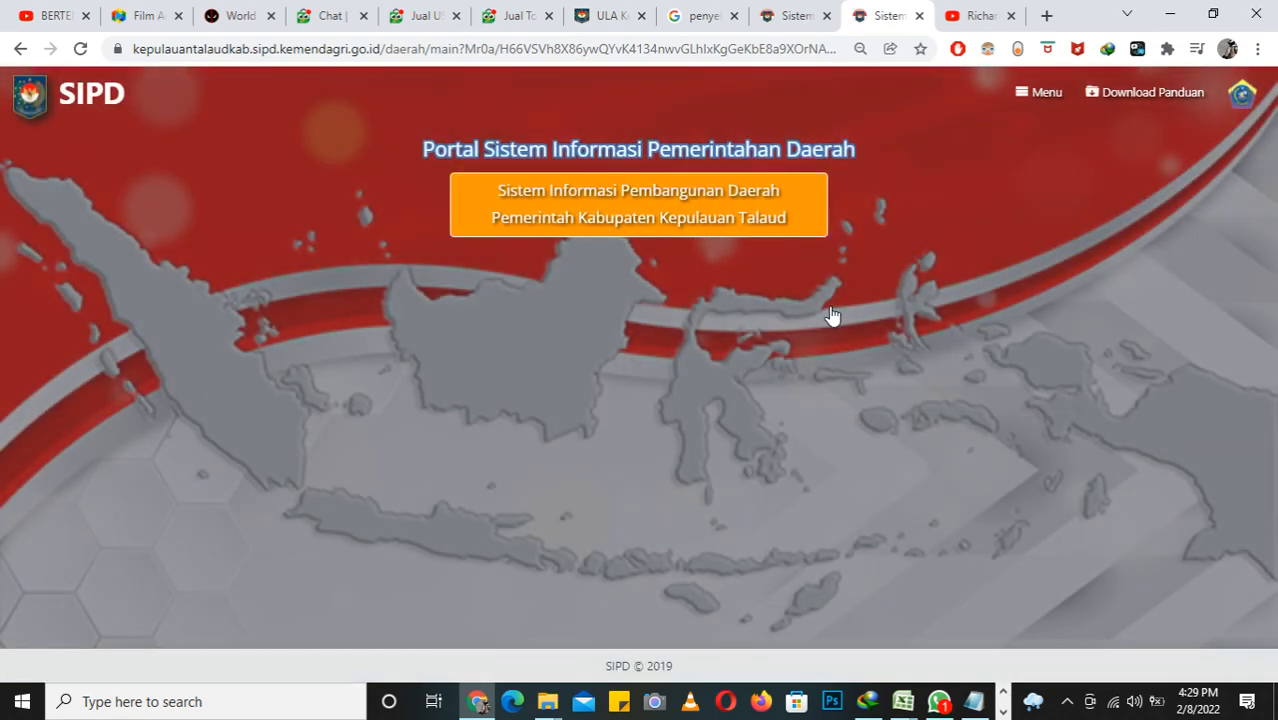
left_click(577, 297)
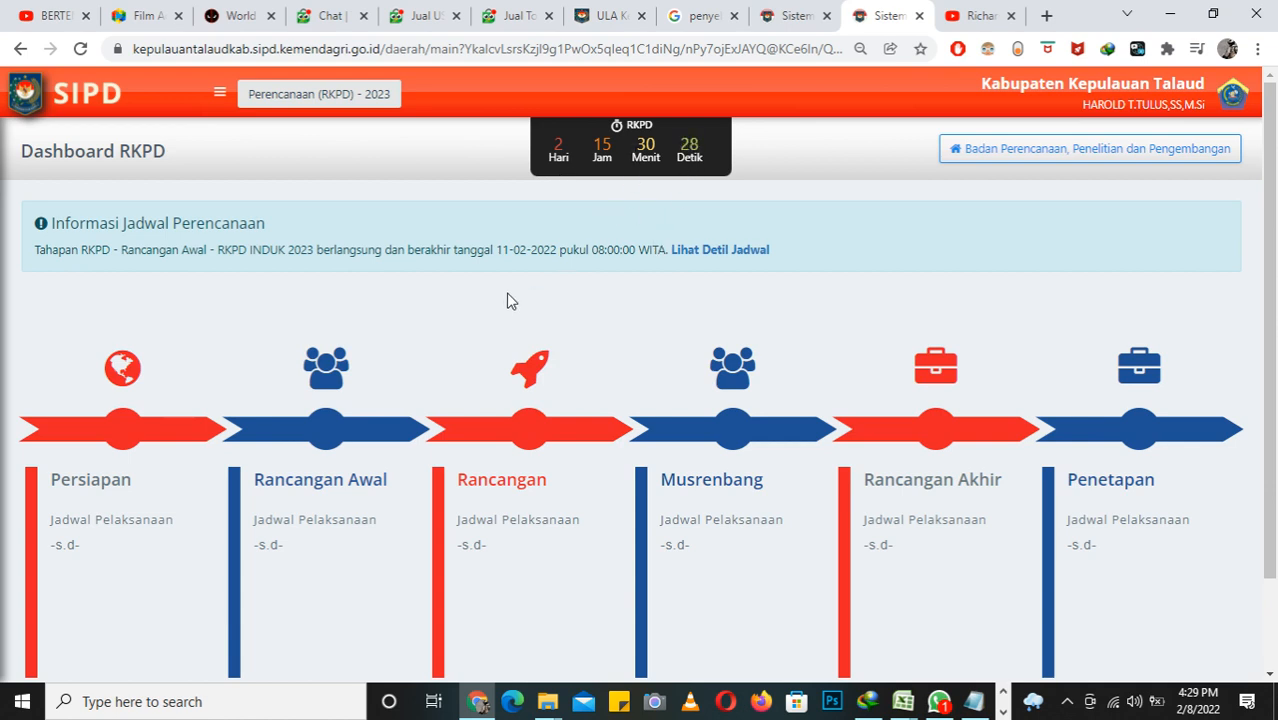
left_click(220, 93)
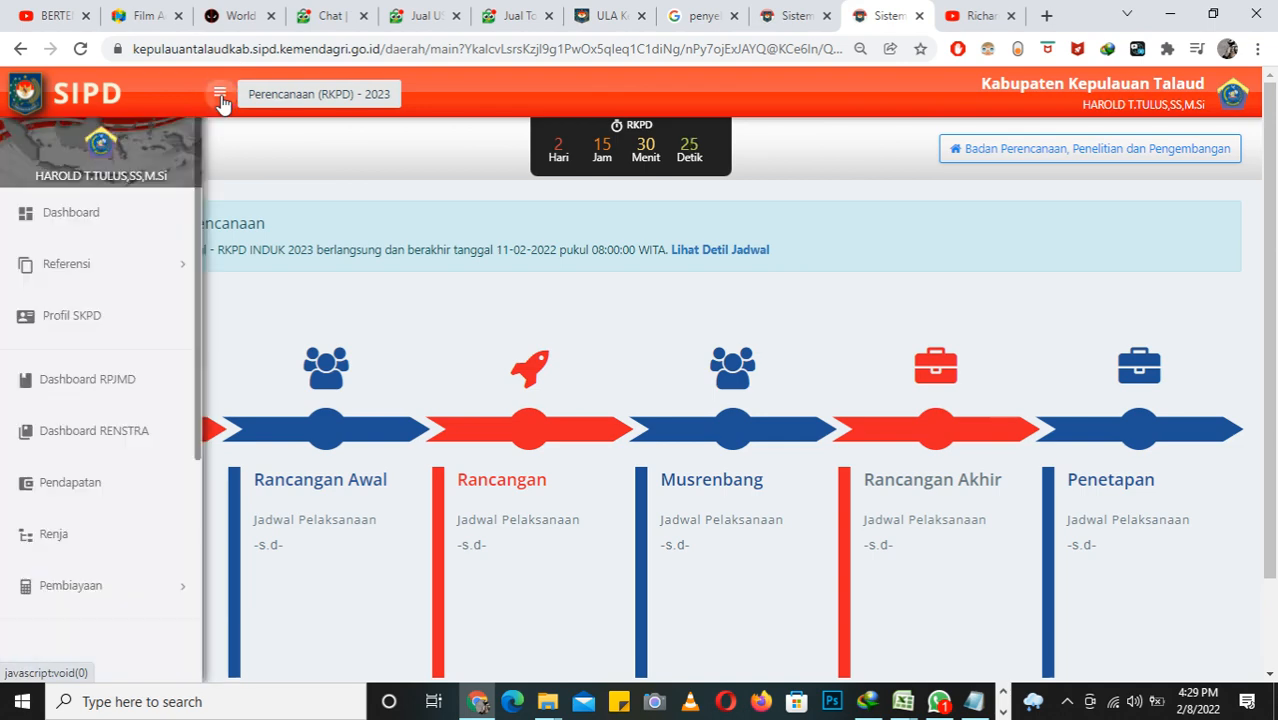
left_click(92, 552)
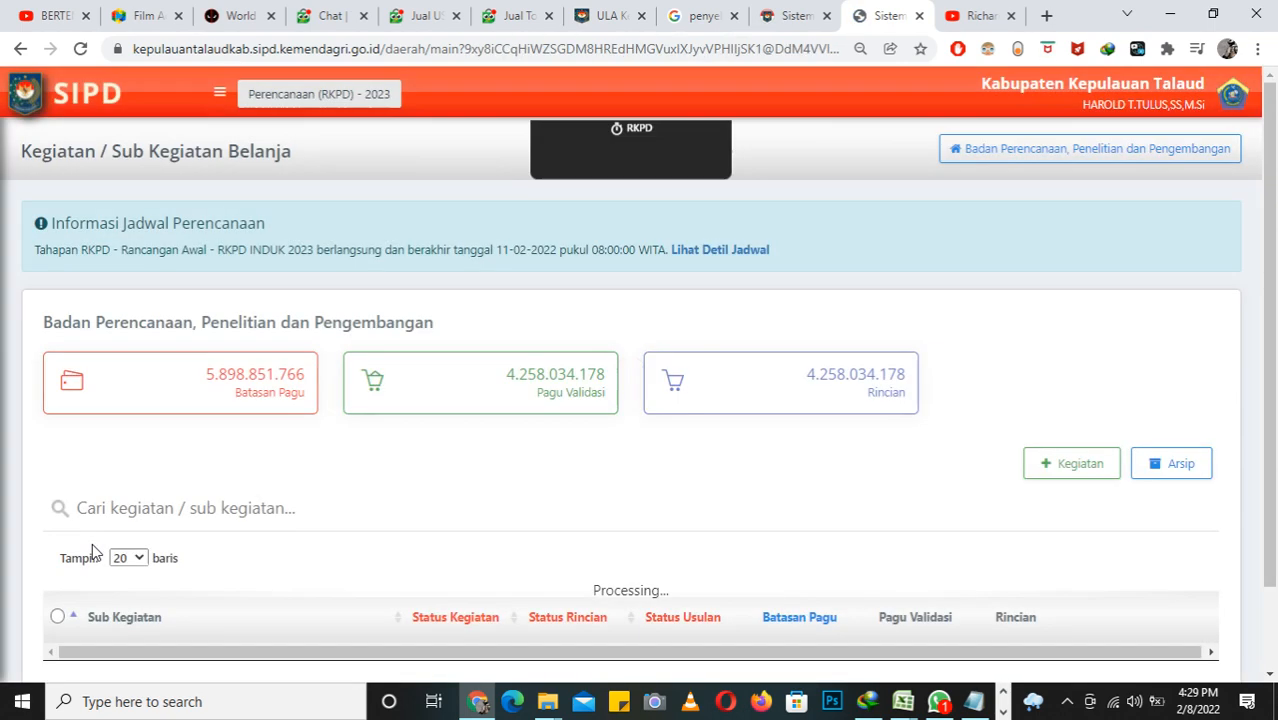
Step: Start a new Kegiatan entry and set its Sub Unit to Badan Perencanaan, Penelitian dan Pengembangan
scroll(1062, 302, "down", 1)
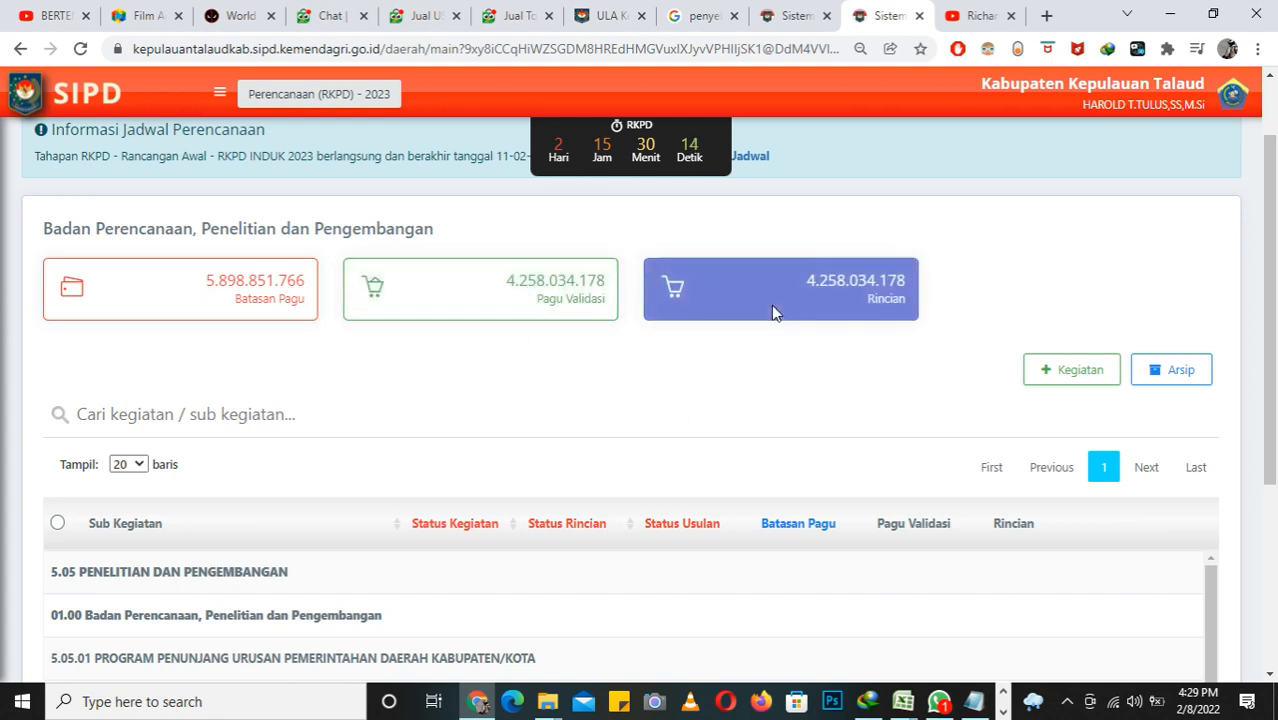
scroll(812, 389, "down", 1)
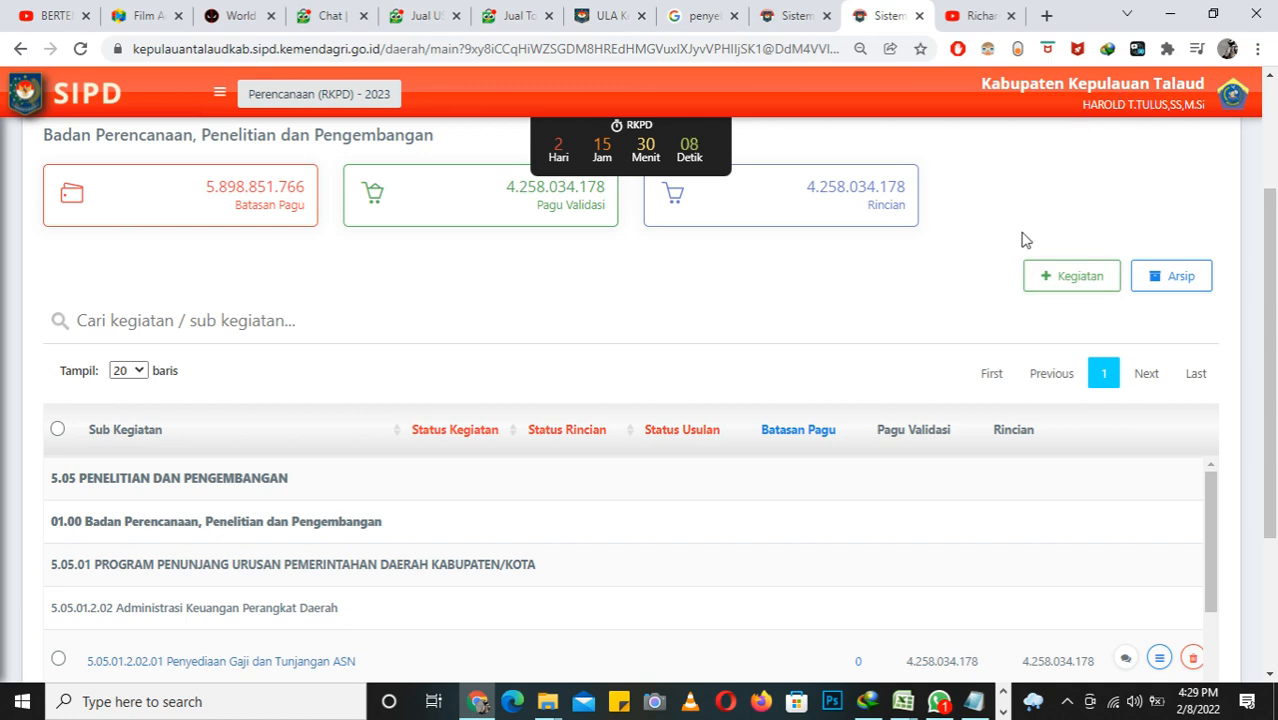
left_click(1040, 286)
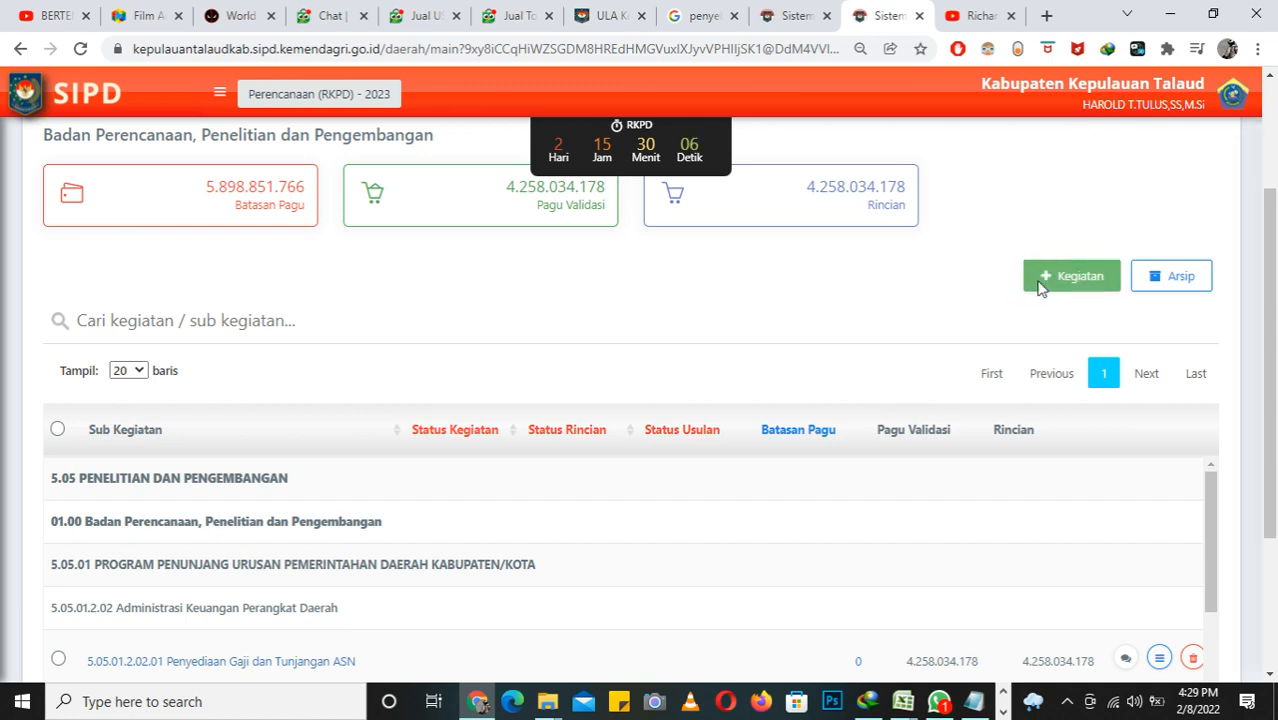
left_click(897, 187)
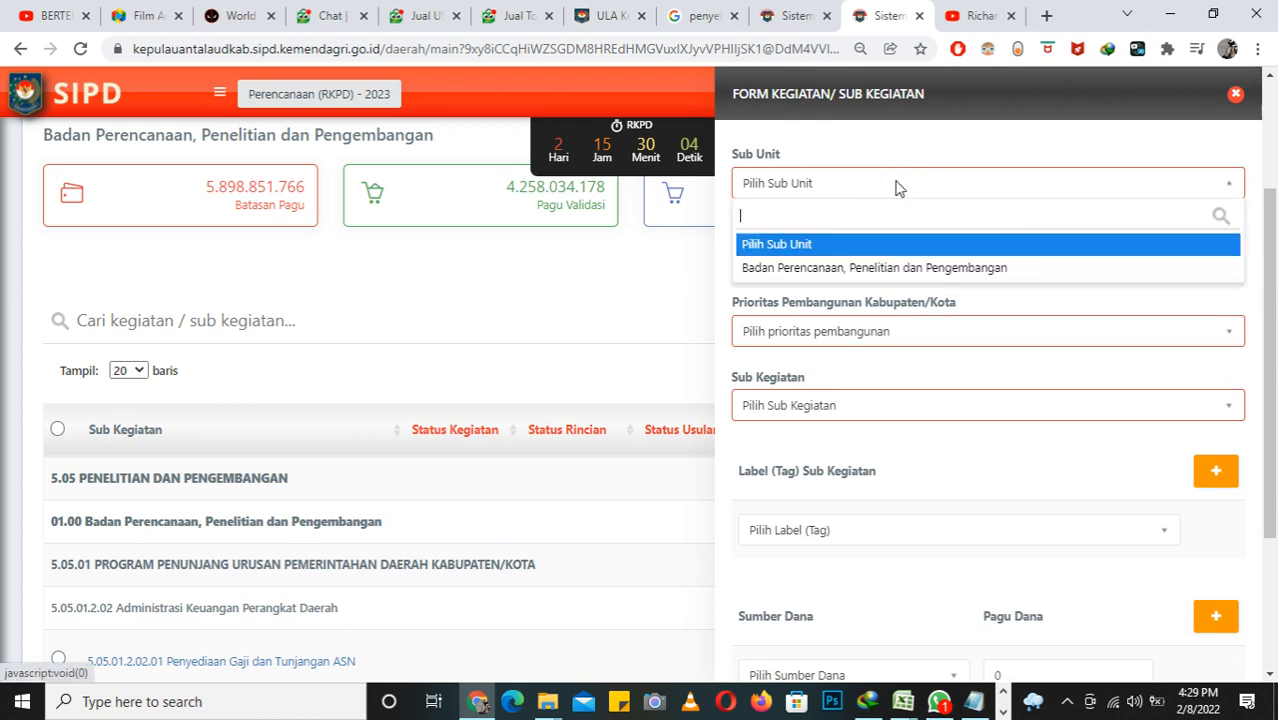
left_click(913, 270)
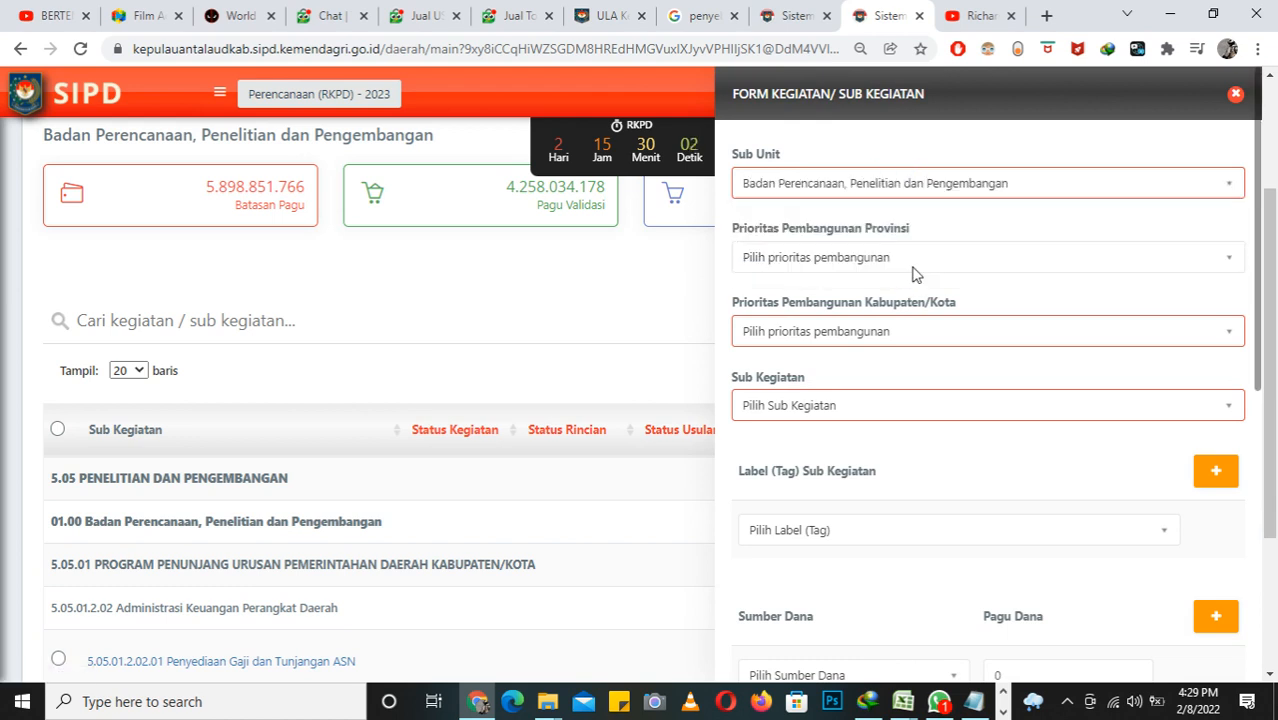
Step: Look through the available options for Prioritas Pembangunan Provinsi and Sub Kegiatan without choosing any
left_click(899, 260)
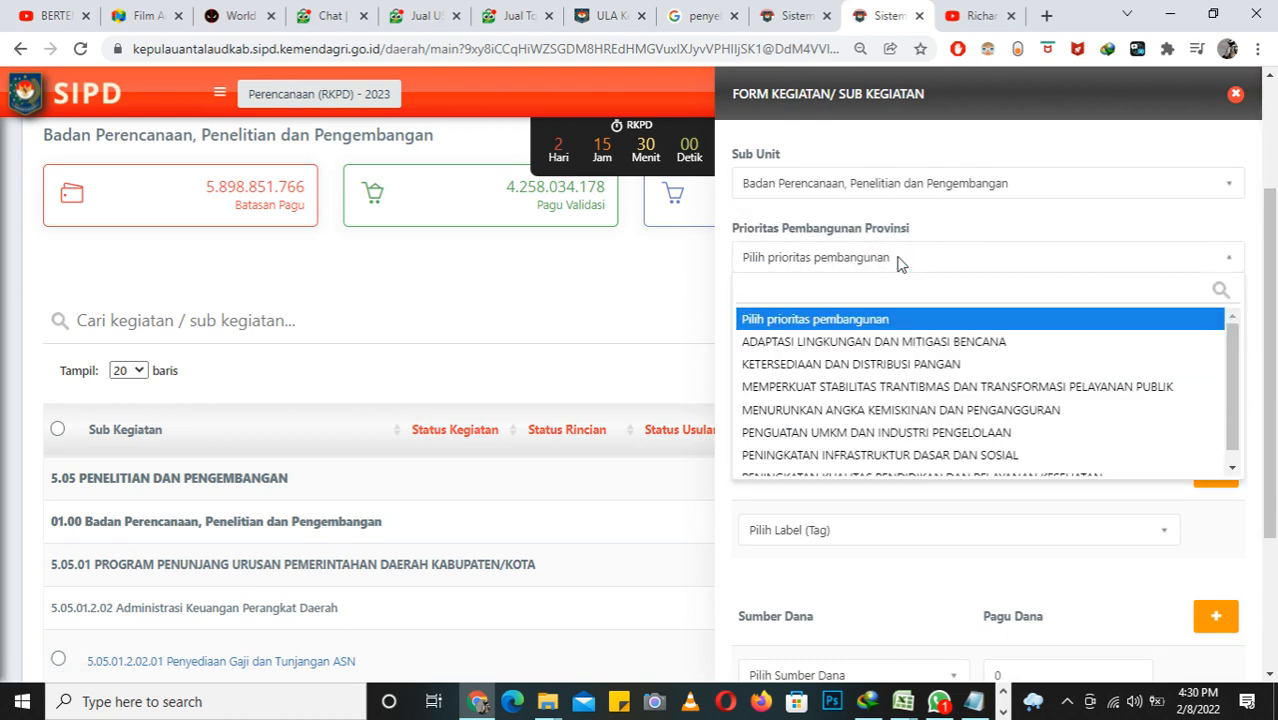
left_click(899, 263)
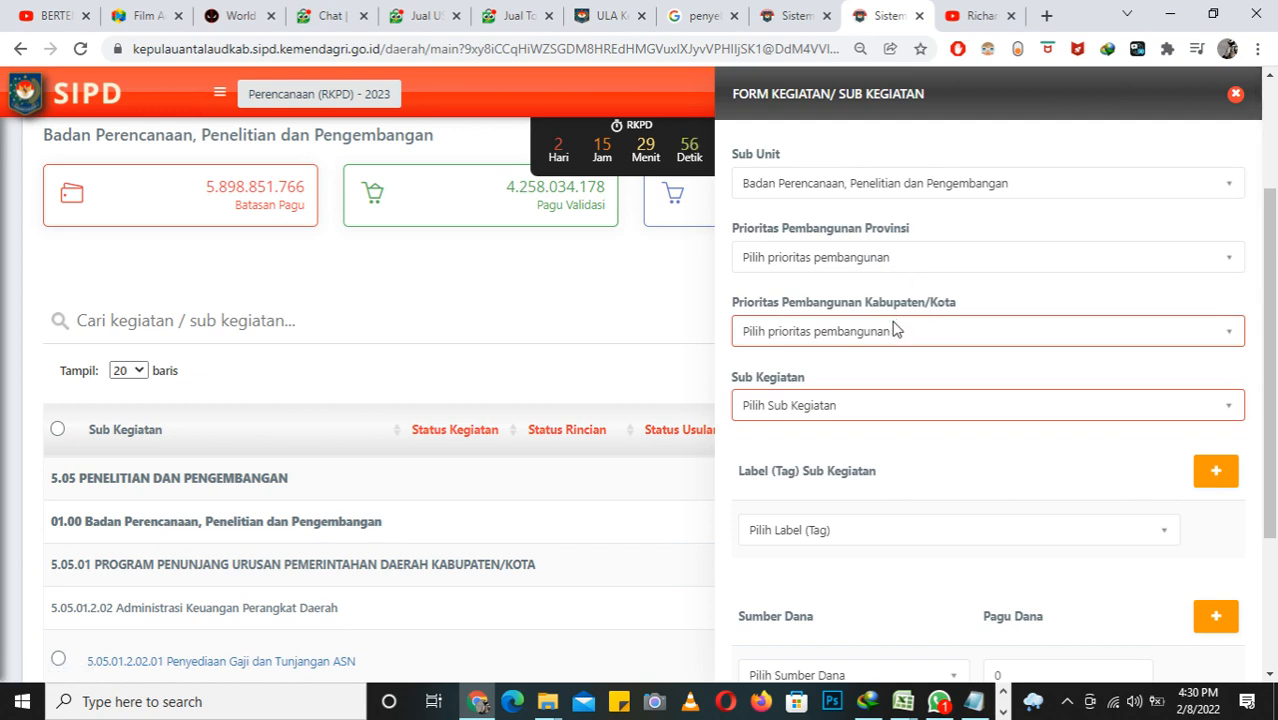
left_click(879, 412)
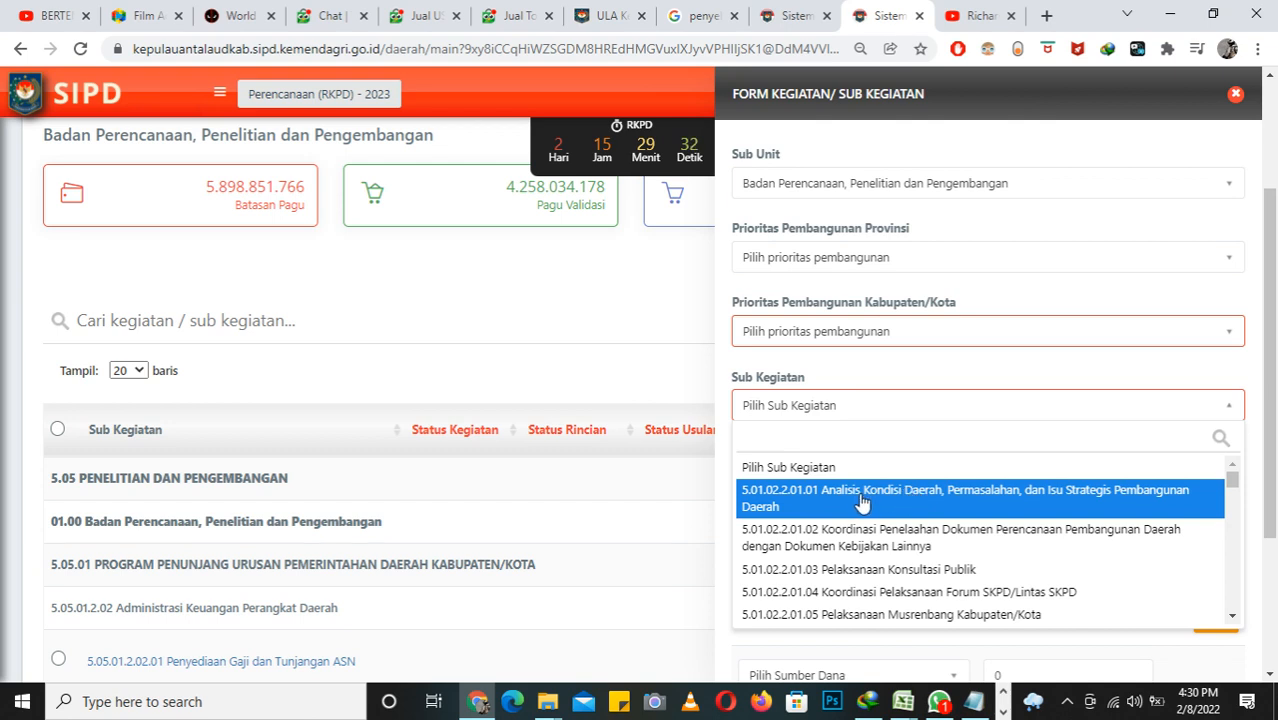
left_click(845, 405)
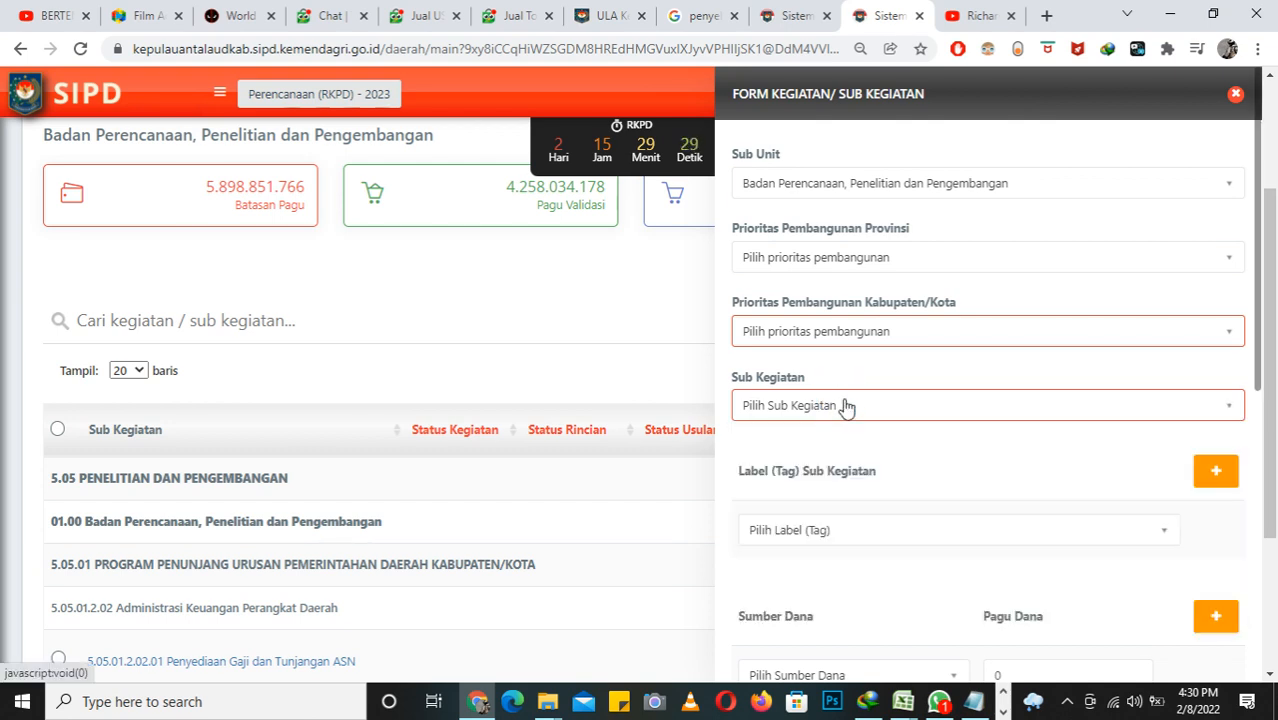
Step: Find Sub Kegiatan 5.01.02.2.01.01 Analisis Kondisi Daerah, Permasalahan, dan Isu Strategis Pembangunan Daerah by its code and select it
left_click(838, 410)
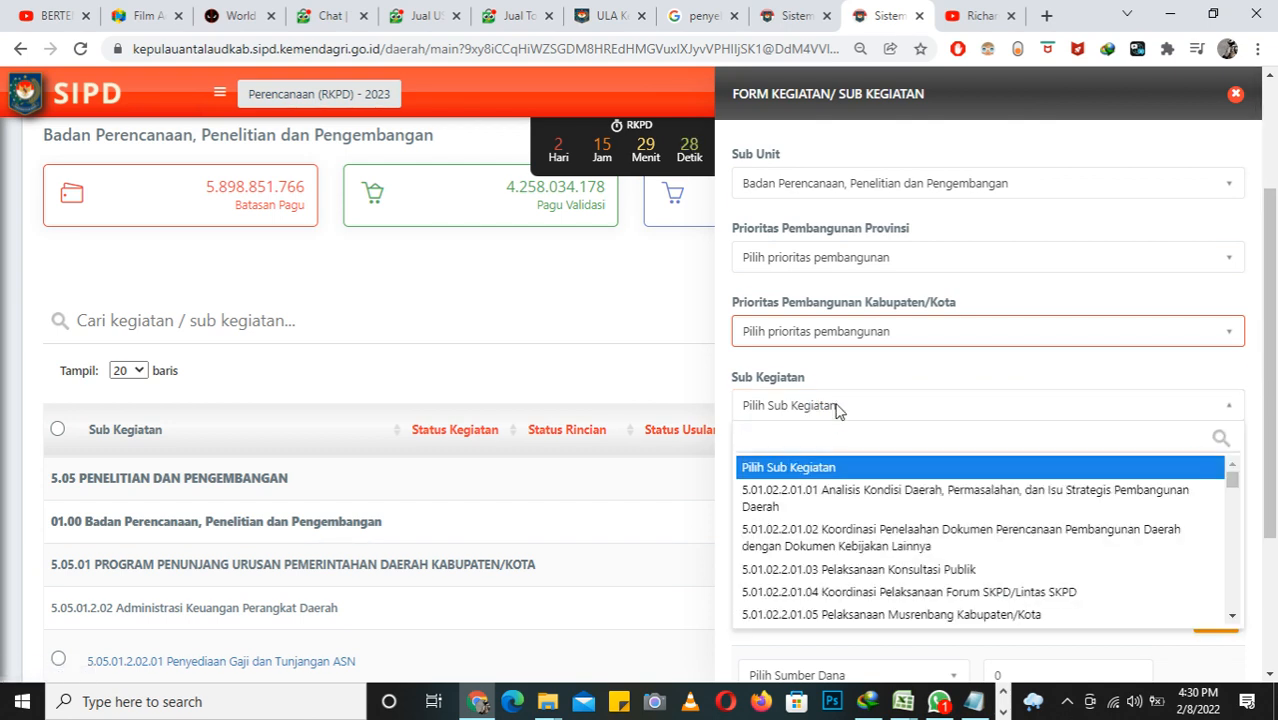
type("5")
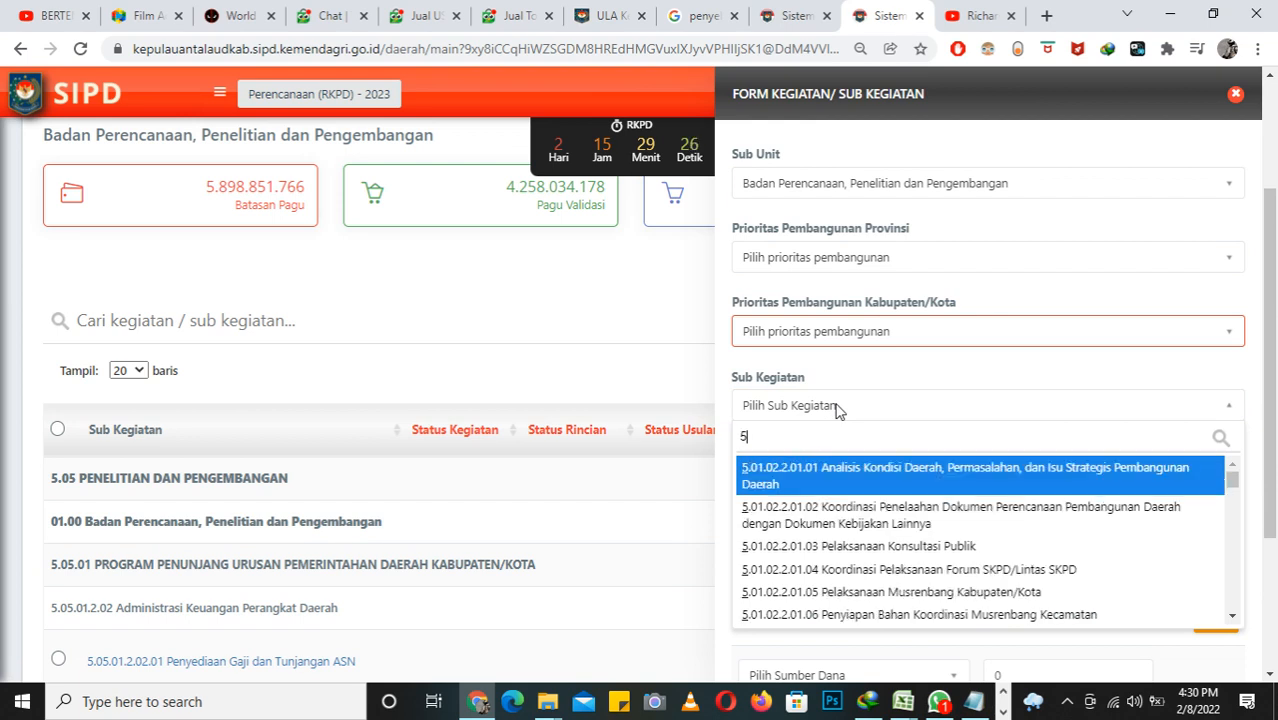
type(".01.02")
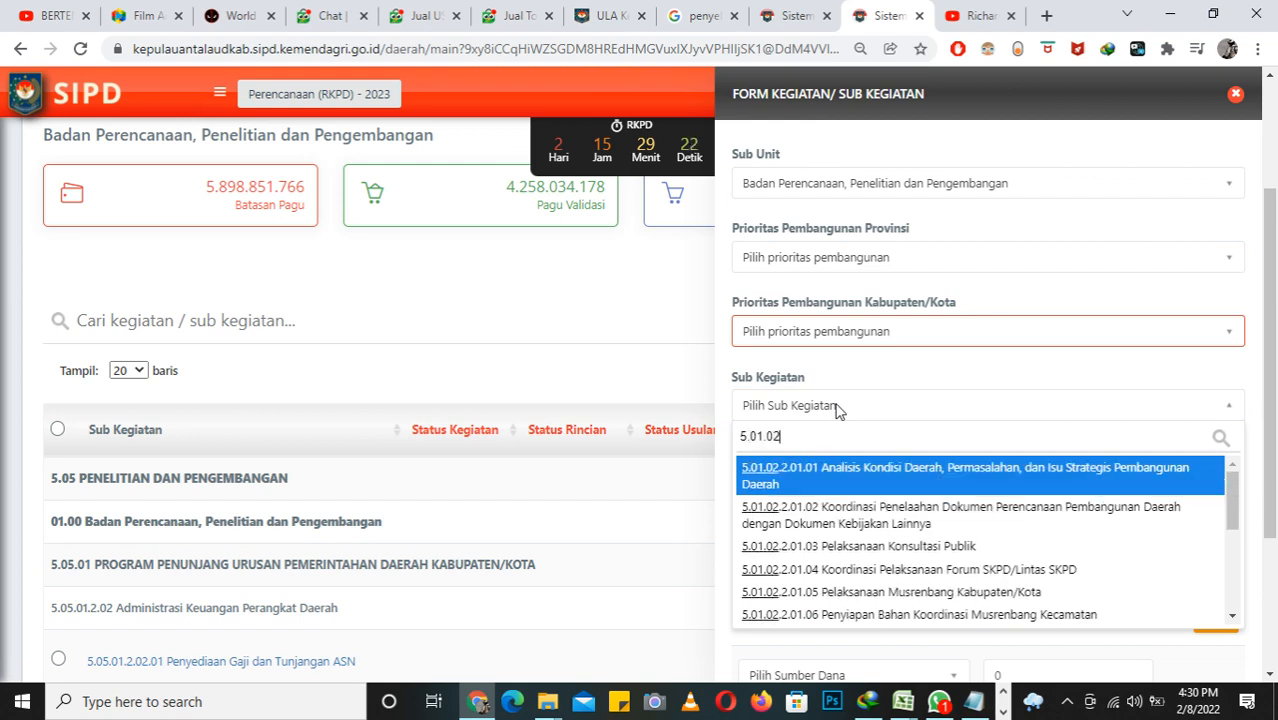
type(".2.01.01")
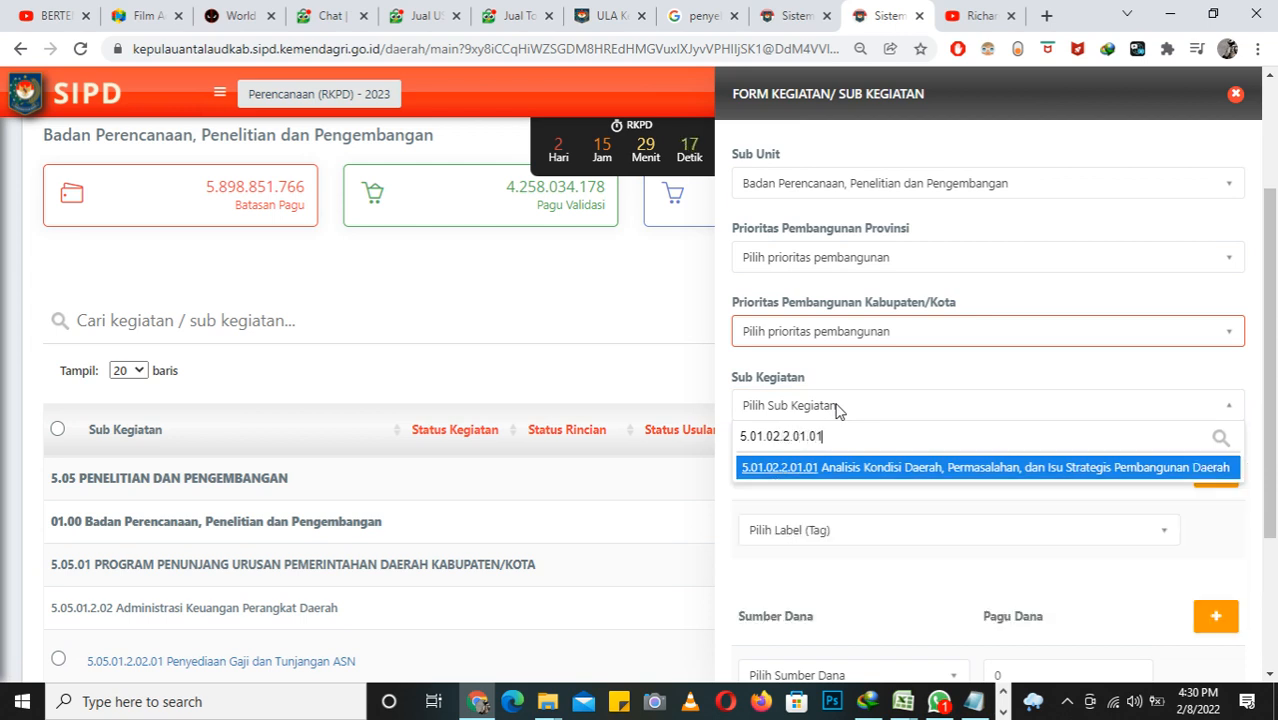
left_click(890, 482)
Step: Search the Sumber Dana options for "umum" and clear the search text
scroll(1055, 435, "down", 1)
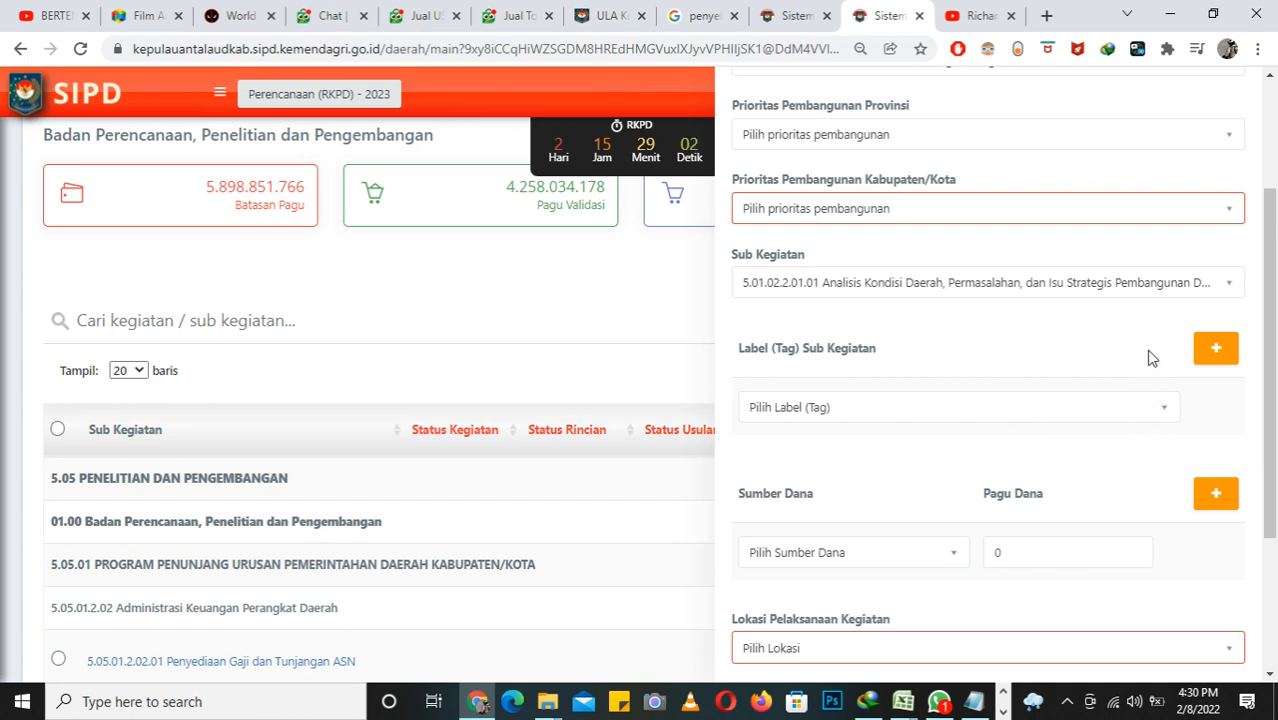
scroll(1148, 358, "down", 2)
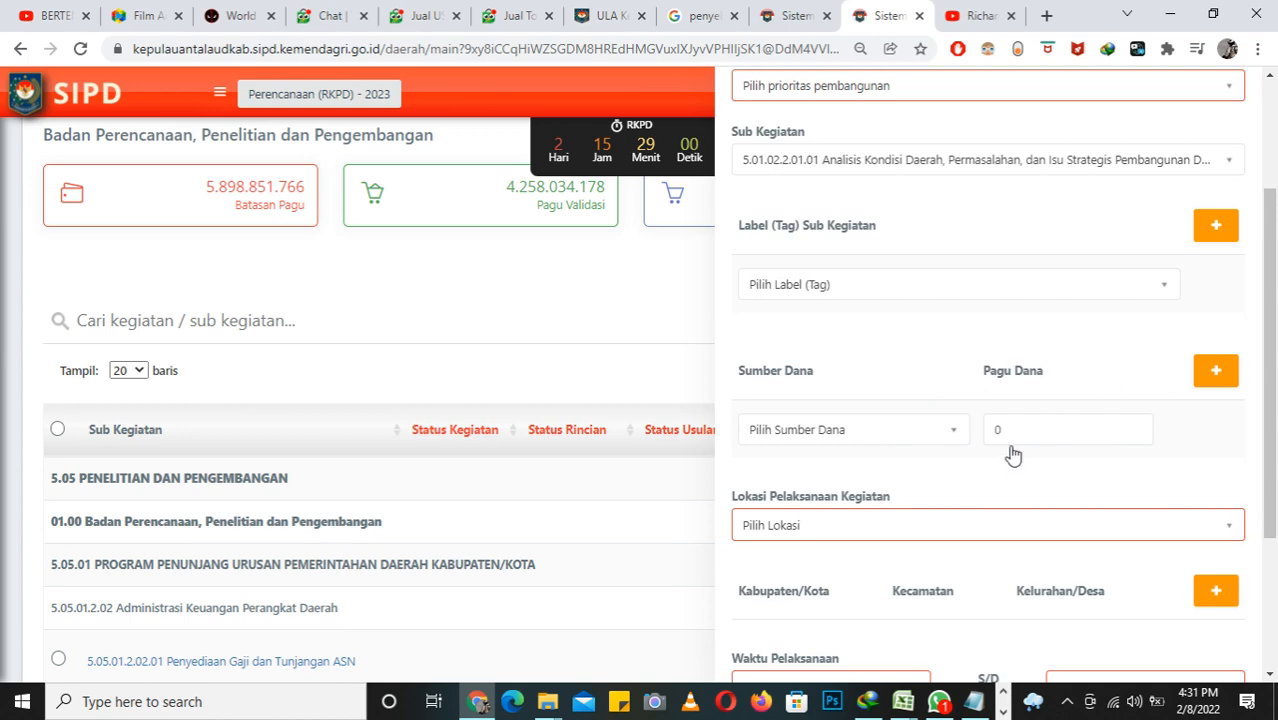
left_click(953, 435)
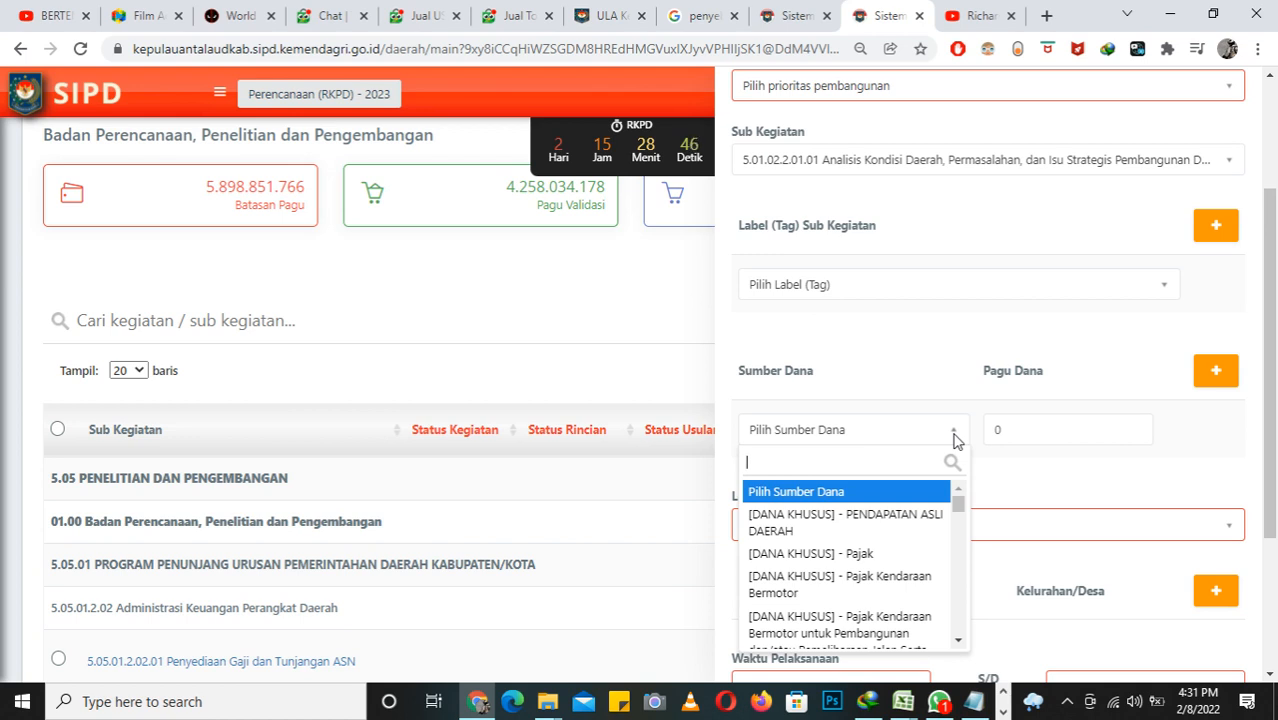
type("D")
key("BackSpace")
type("umum")
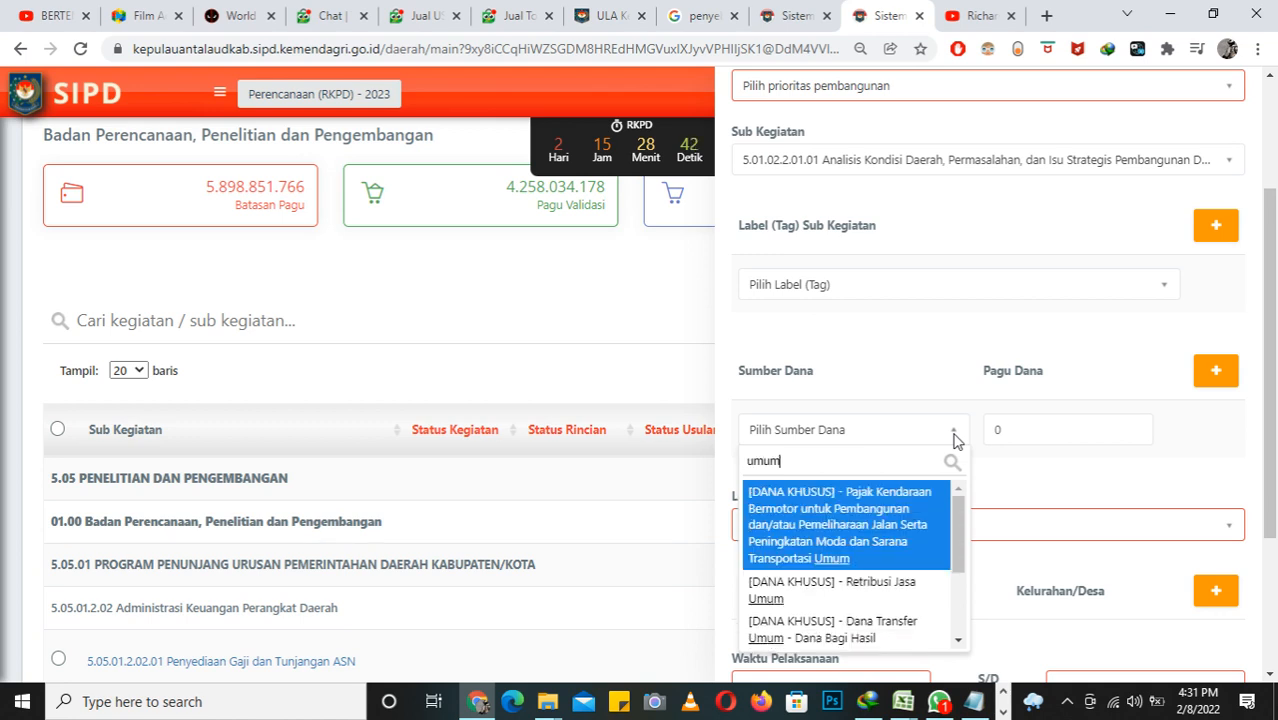
key("BackSpace")
key("BackSpace")
key("BackSpace")
key("BackSpace")
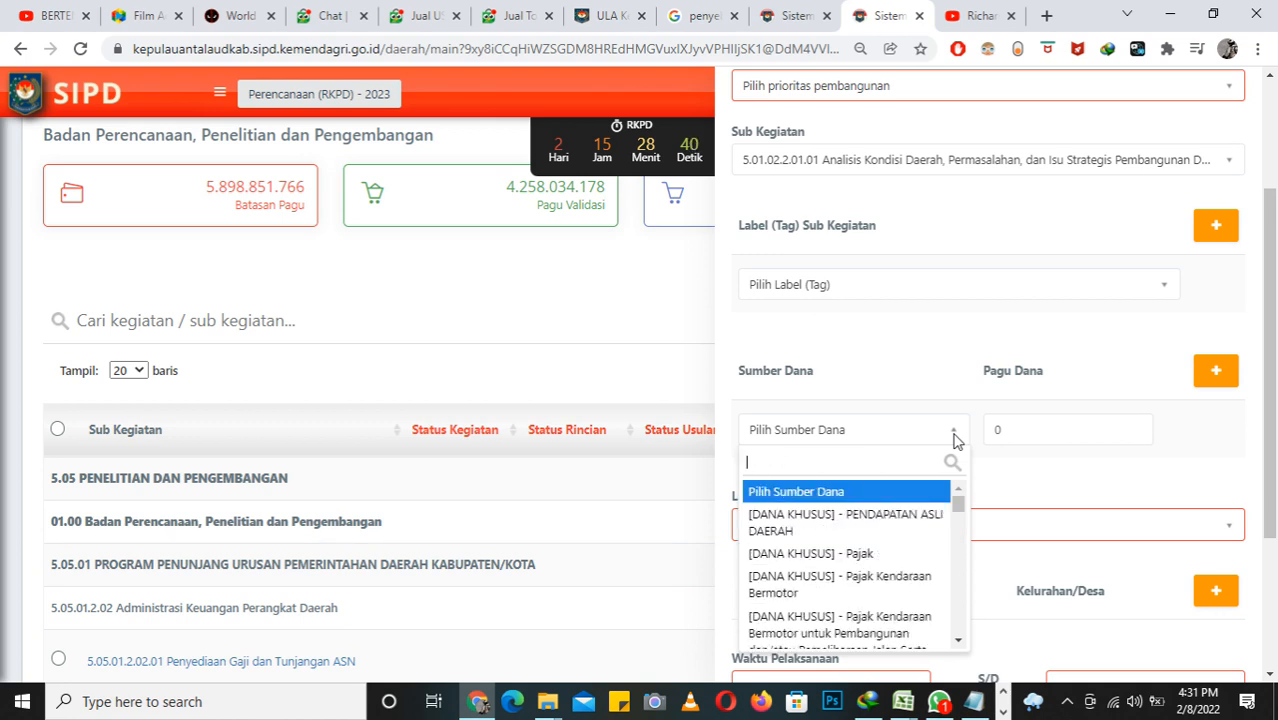
Step: Set Sumber Dana to [DANA KHUSUS] - Dana Transfer Umum - Dana Alokasi Umum with a Pagu Dana of 250000000
type("DAU")
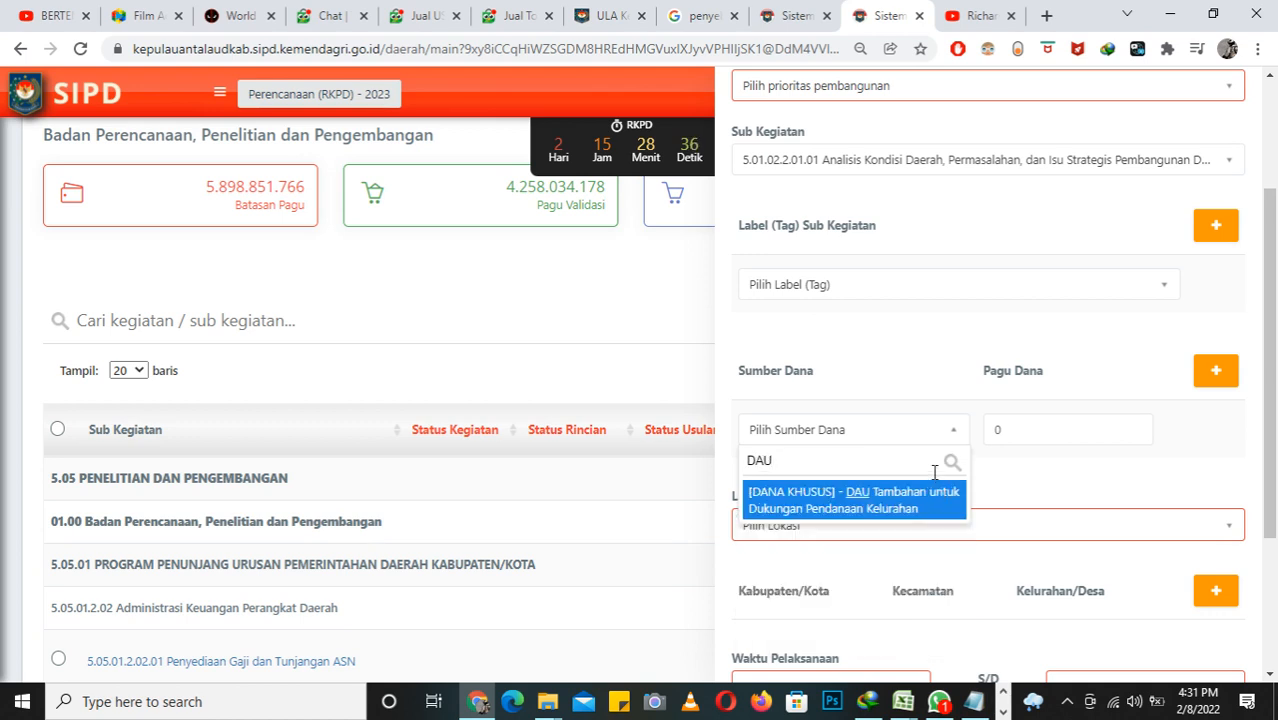
key("BackSpace")
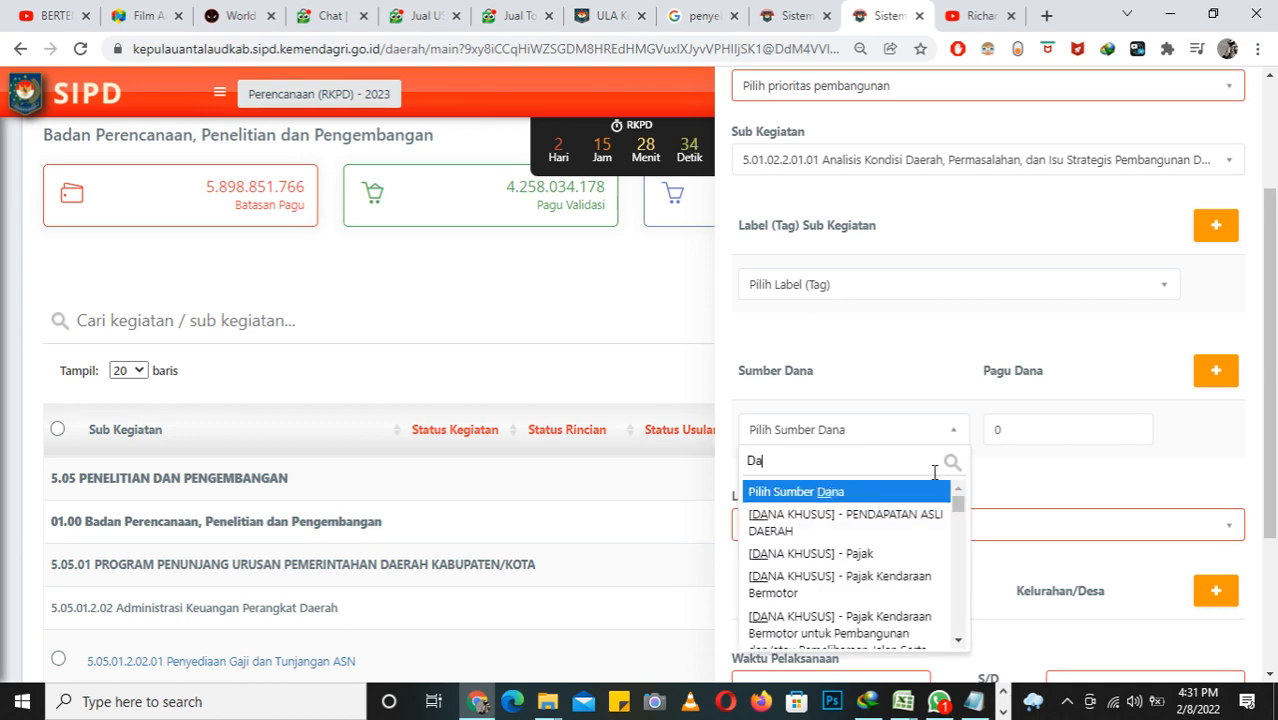
type("na alo")
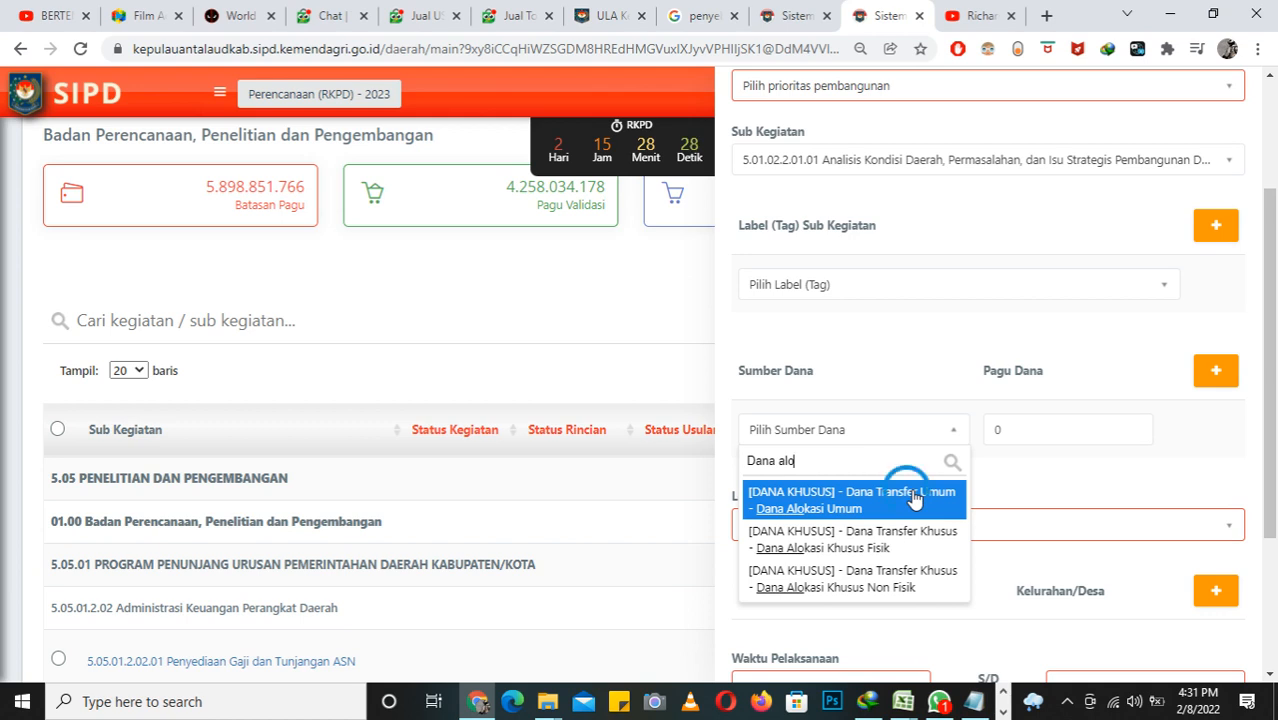
left_click(910, 496)
double_click(1133, 428)
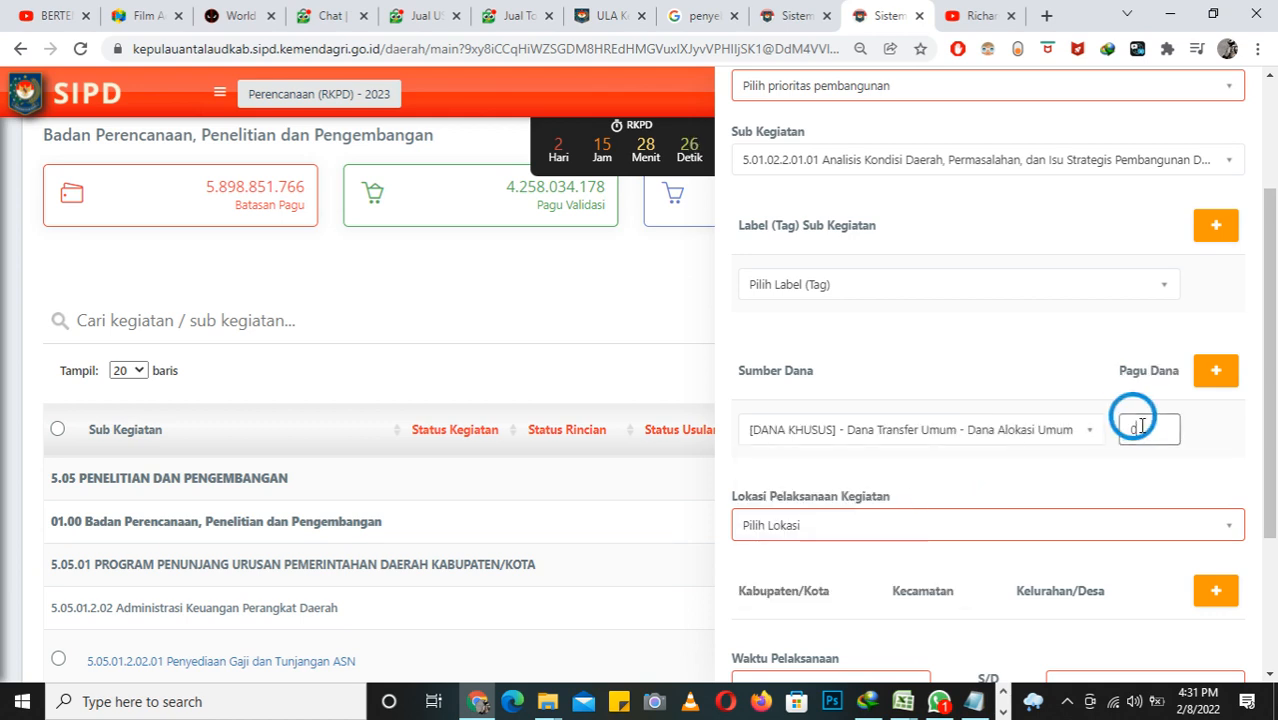
type("250000")
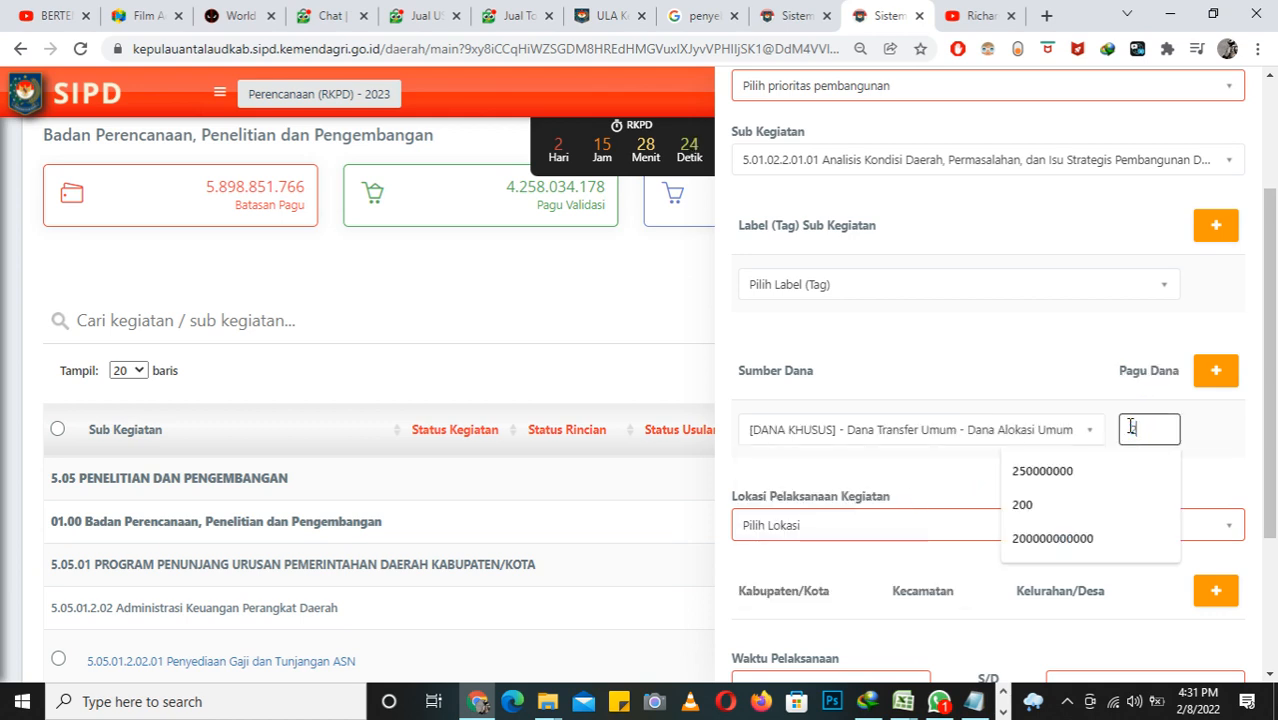
left_click(1083, 473)
Step: Set Lokasi Pelaksanaan Kegiatan to Kab. Kepulauan Talaud
scroll(1207, 431, "down", 1)
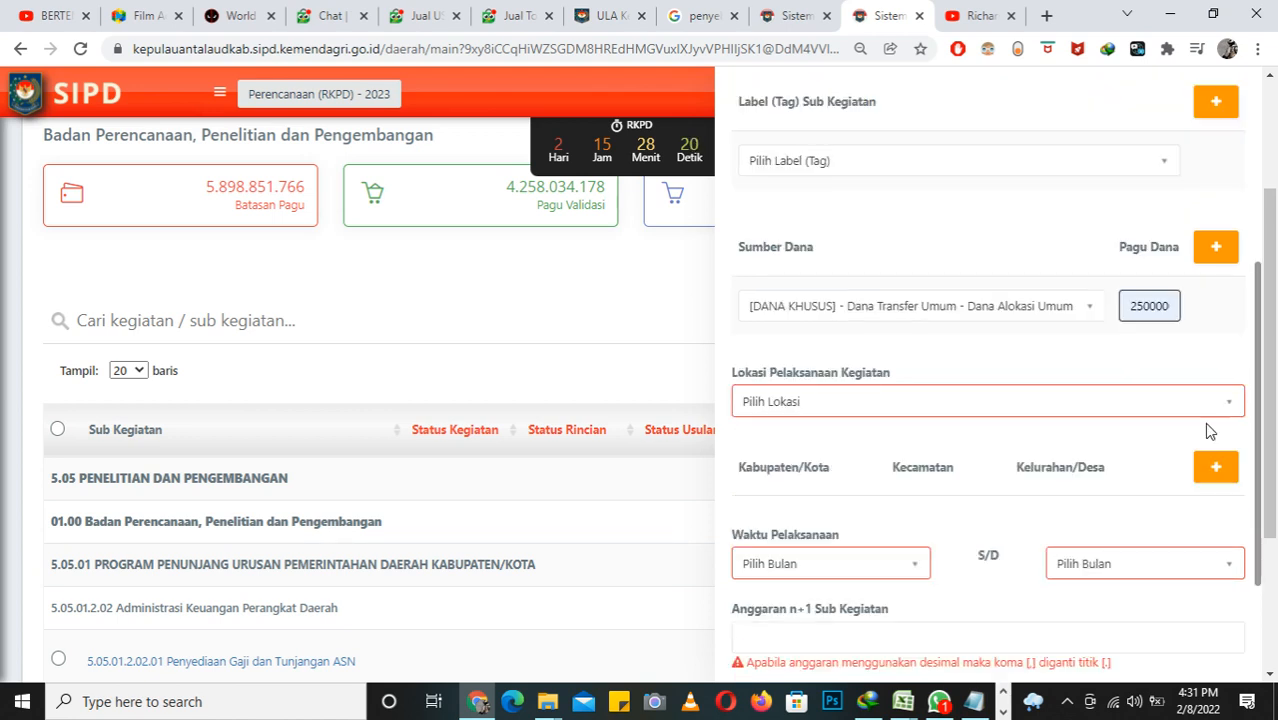
left_click(992, 401)
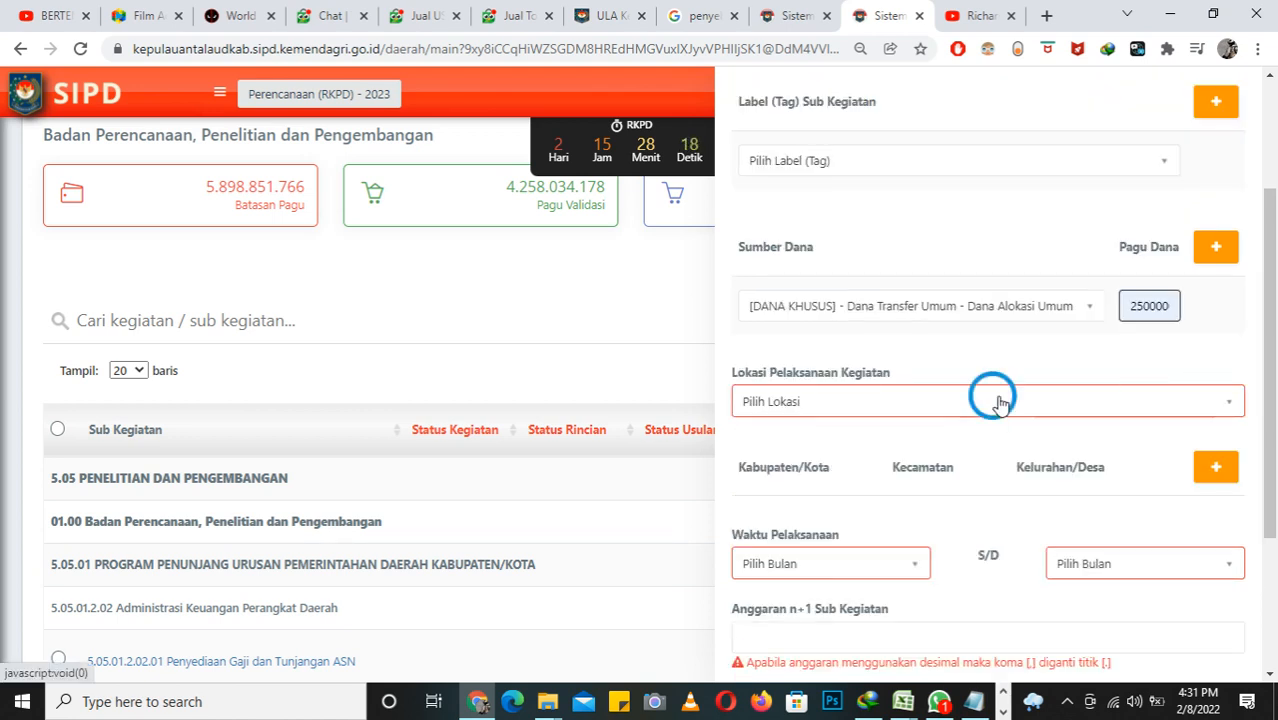
left_click(957, 485)
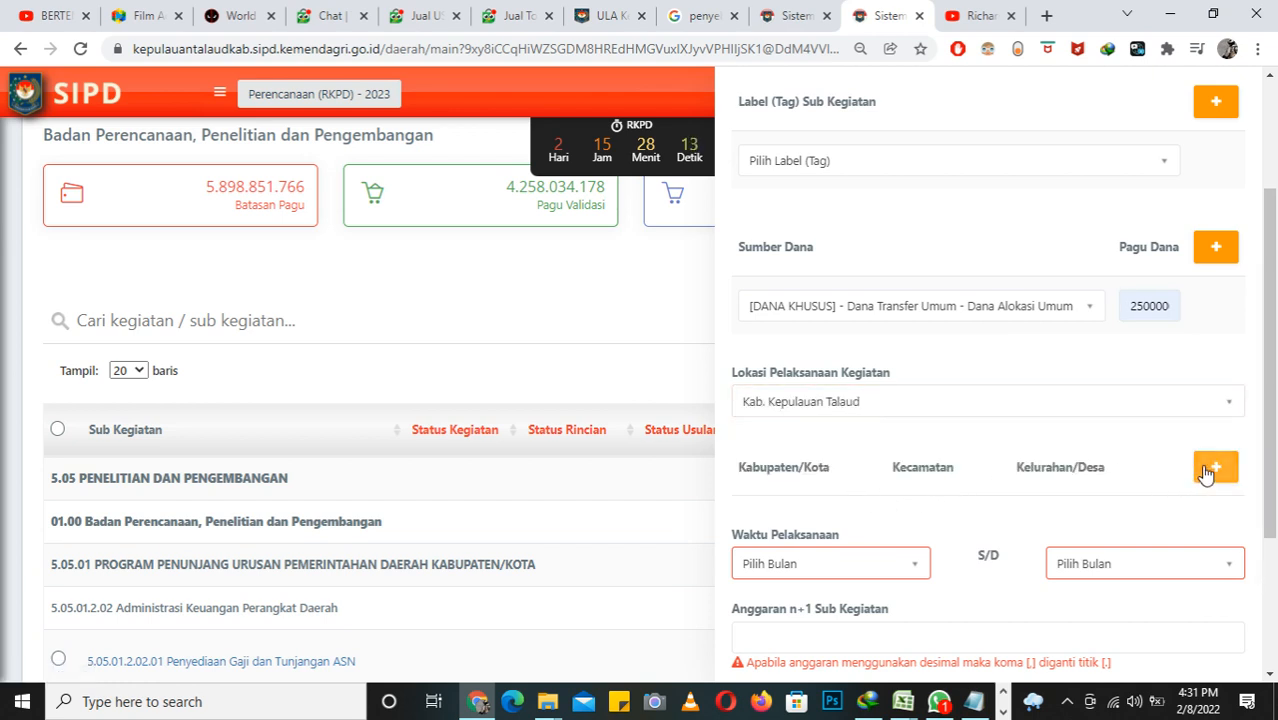
Step: Add a detailed location row for Kab. Kepulauan Talaud, keeping Kecamatan and Kelurahan/Desa at Semua
left_click(1208, 468)
left_click(845, 527)
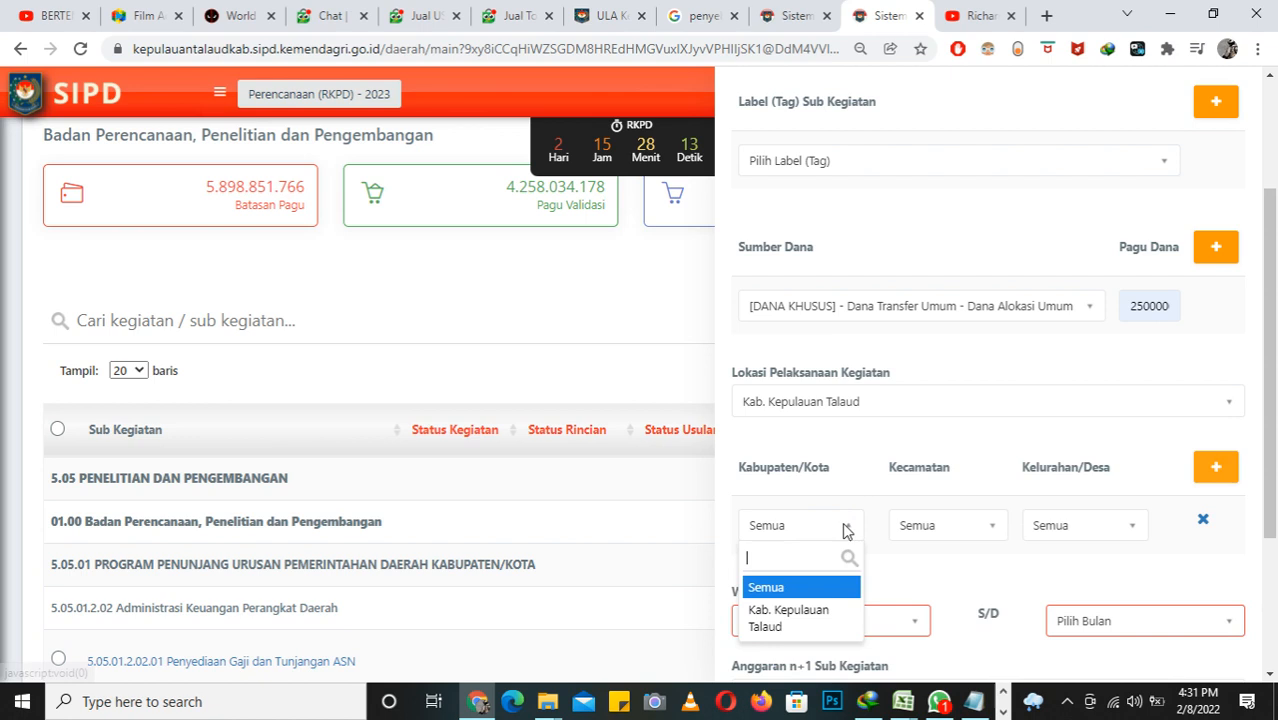
left_click(818, 612)
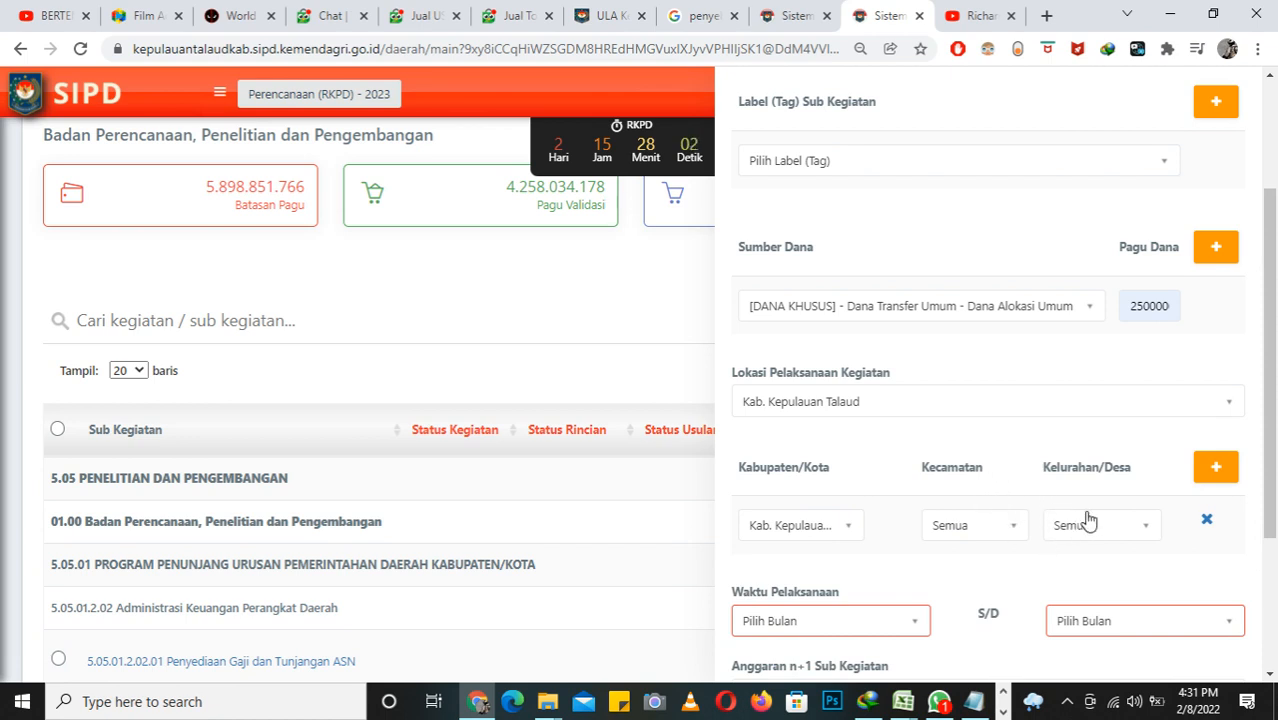
left_click(1018, 532)
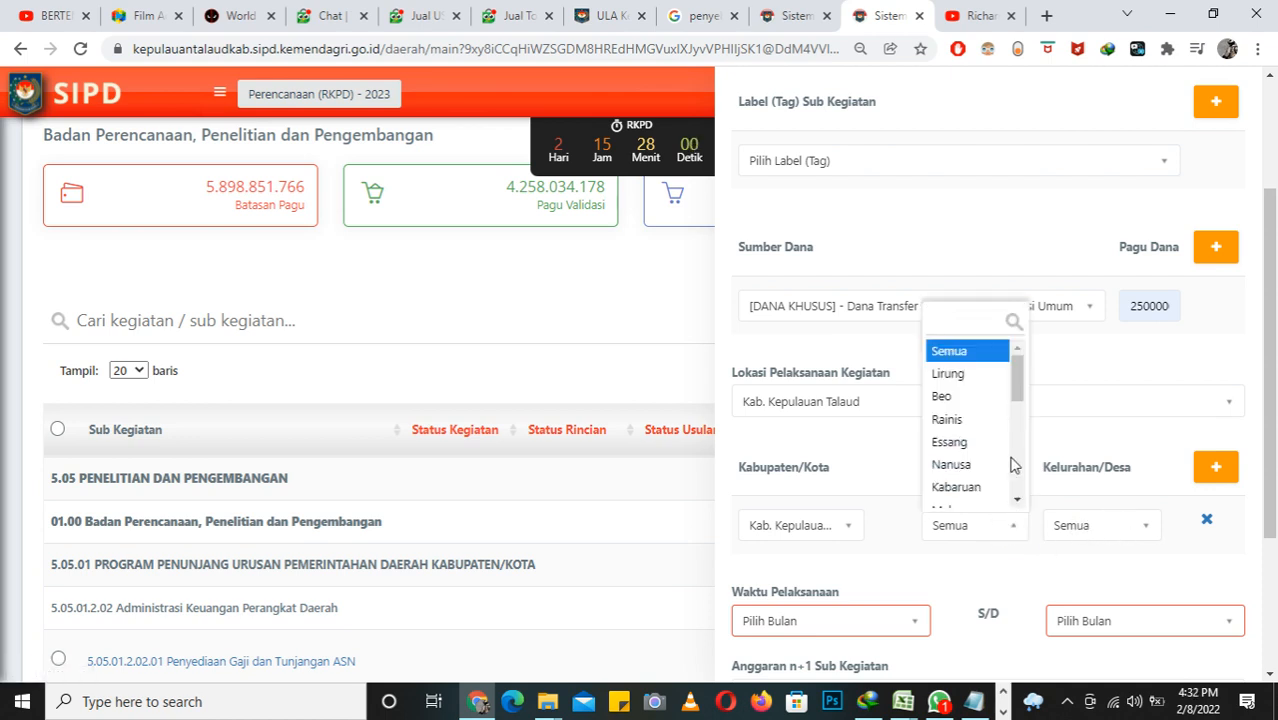
left_click(1104, 452)
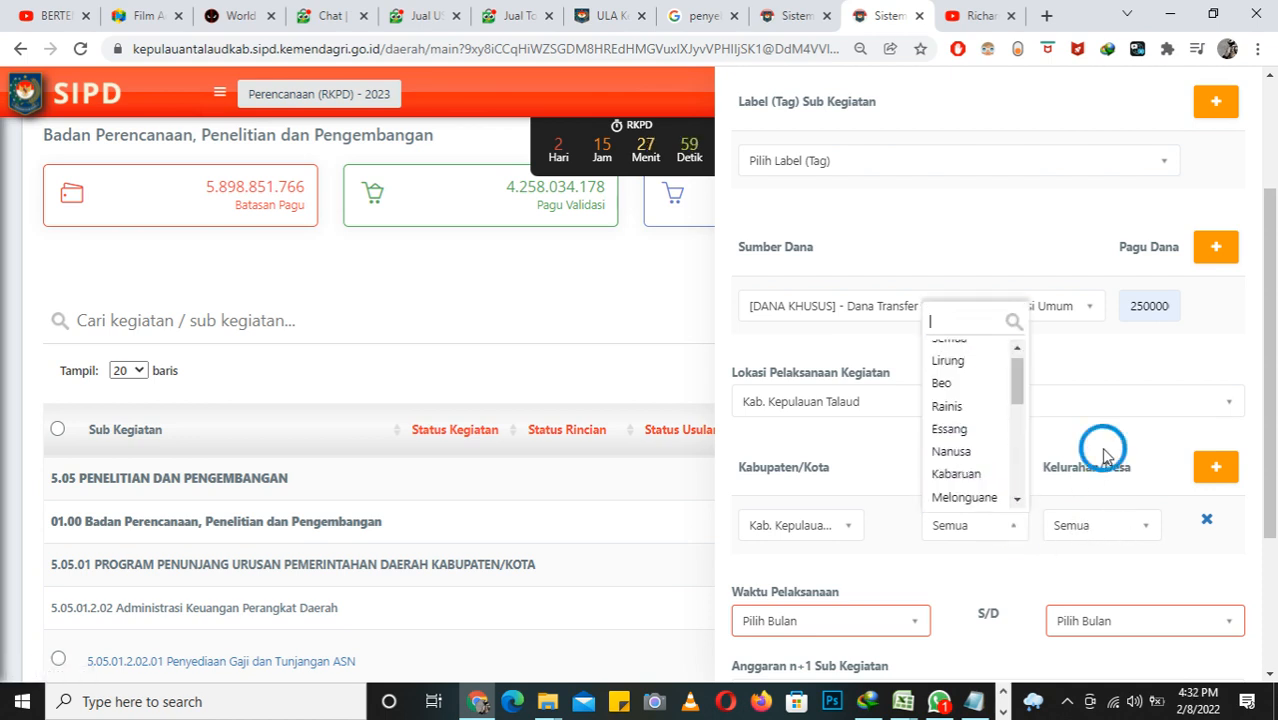
left_click(1146, 526)
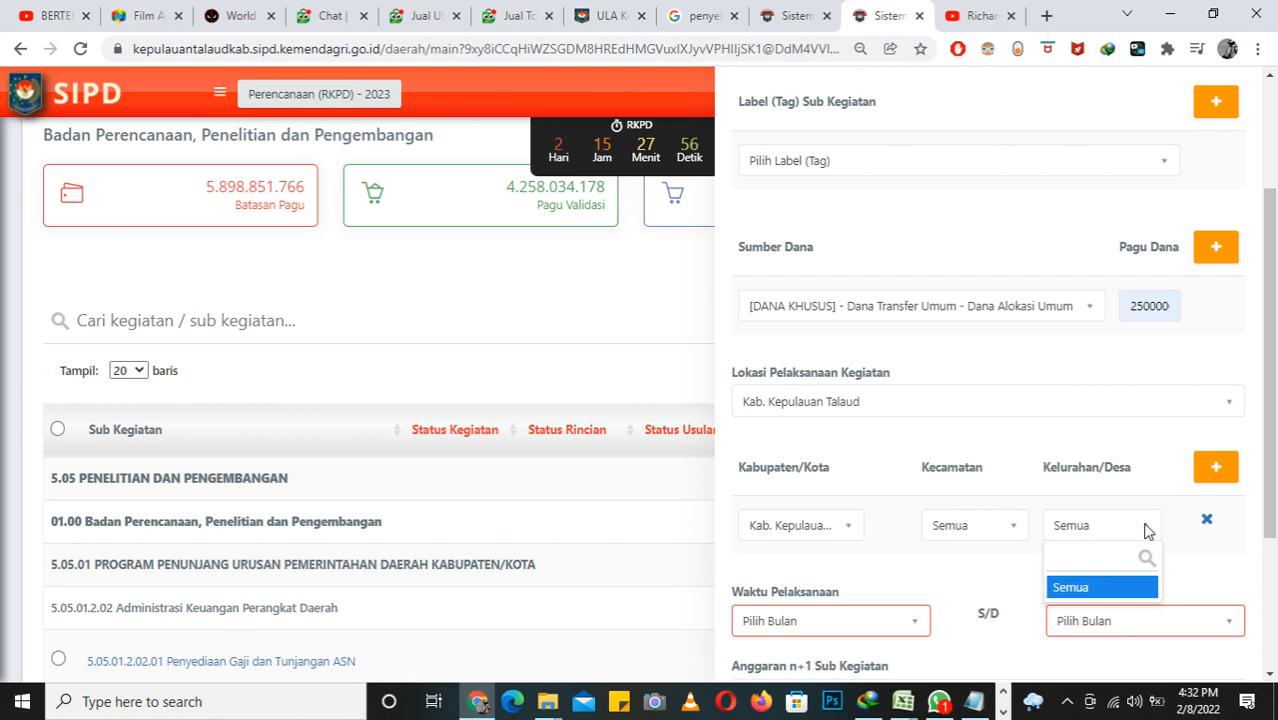
left_click(1146, 530)
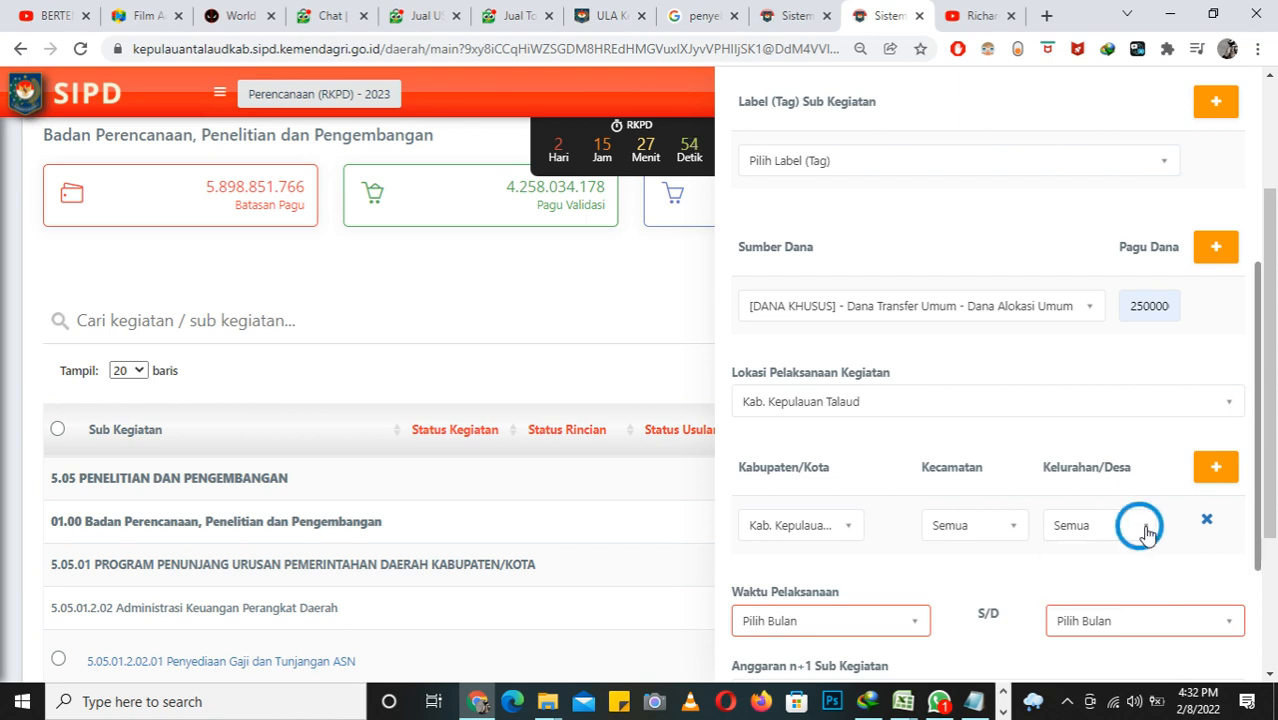
left_click(1146, 530)
left_click(1147, 532)
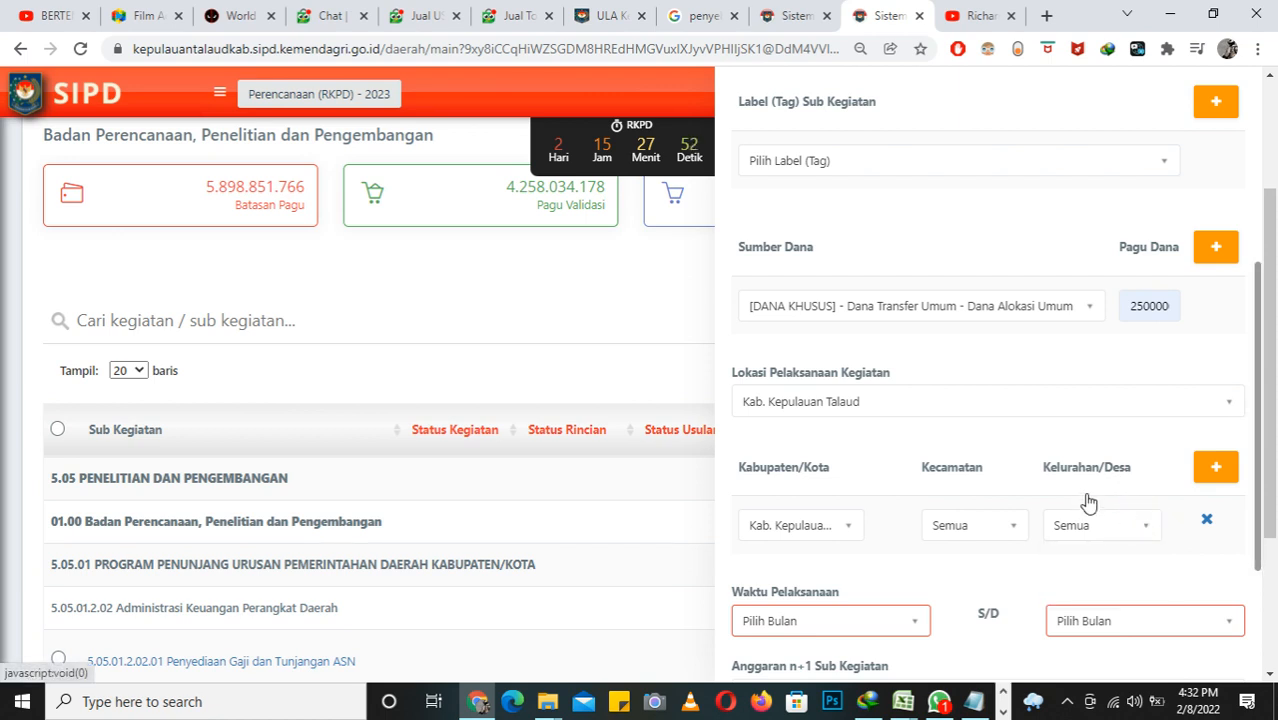
Step: Set Waktu Pelaksanaan from Januari to Desember
scroll(1056, 491, "down", 1)
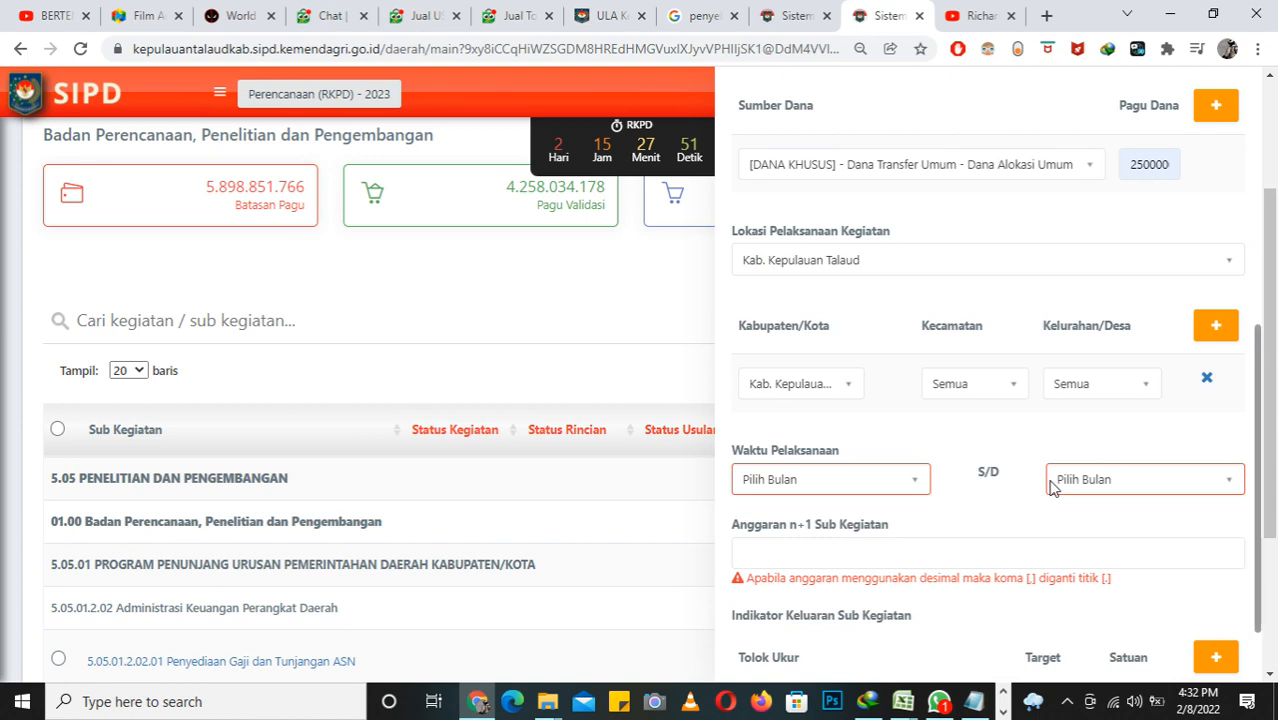
left_click(913, 482)
left_click(835, 320)
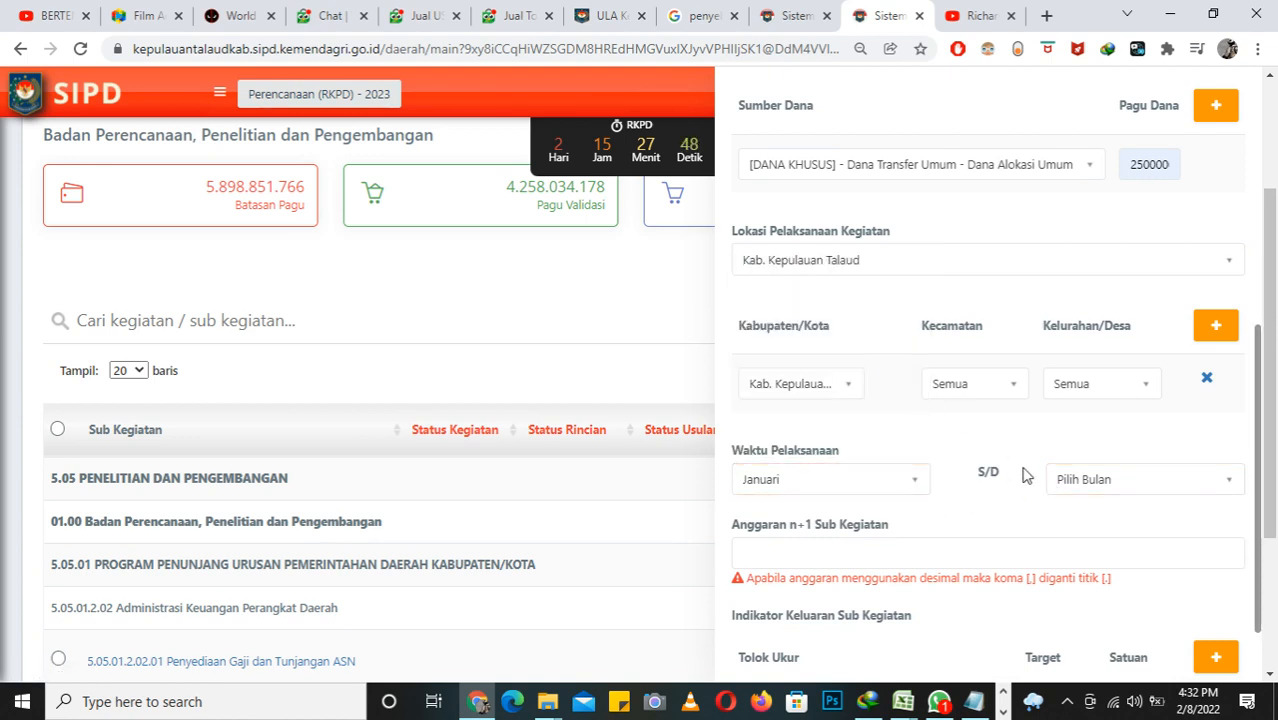
left_click(1070, 482)
scroll(1107, 410, "down", 1)
scroll(1107, 410, "down", 2)
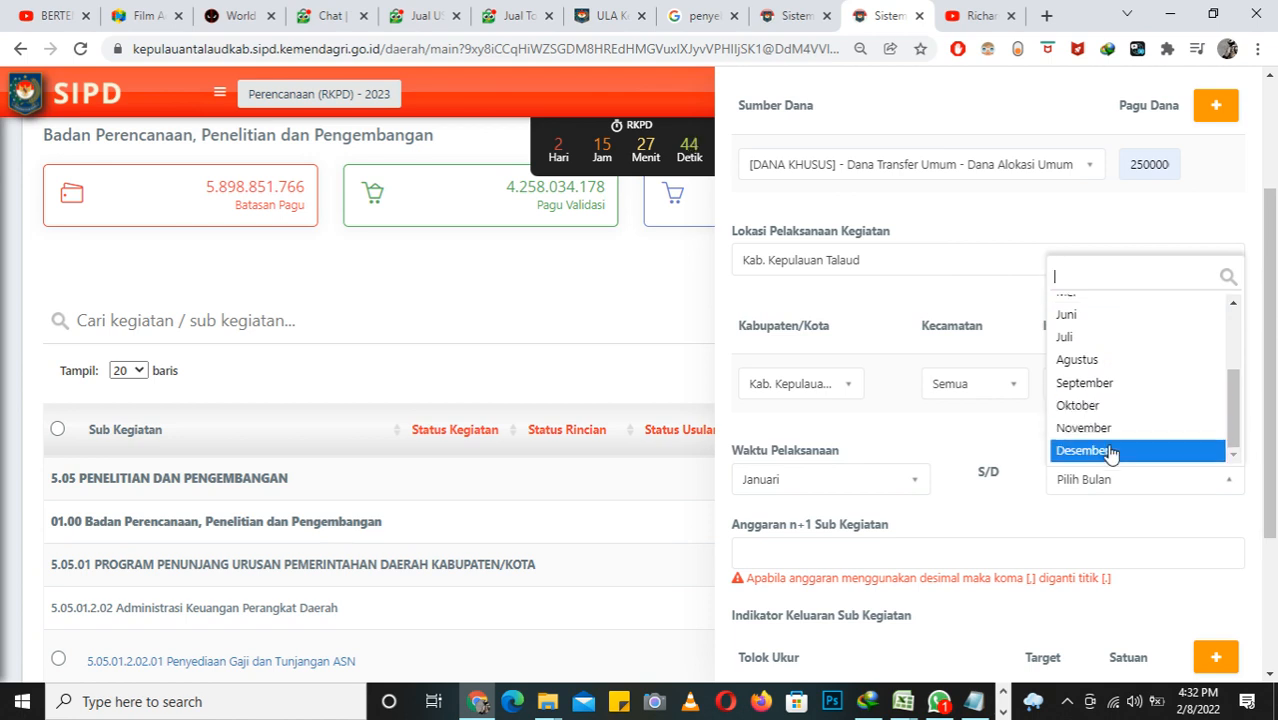
left_click(1117, 450)
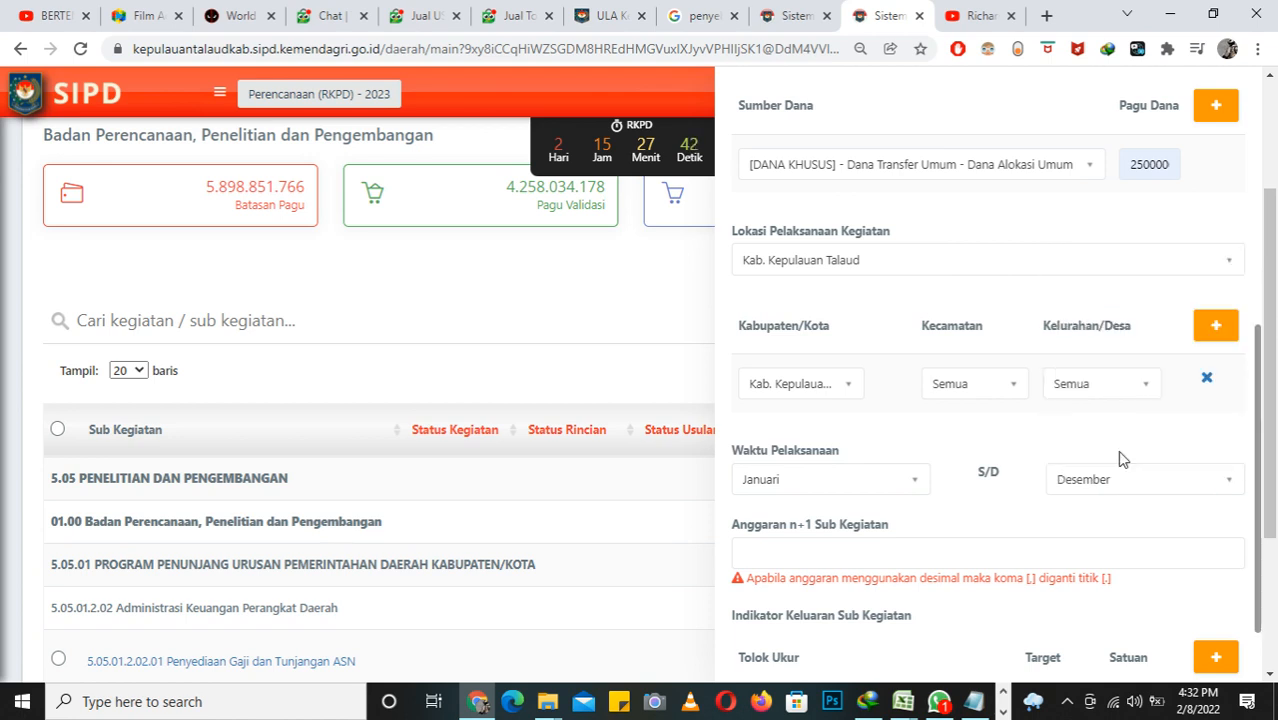
Step: Set Anggaran n+1 Sub Kegiatan to 250,000,000
scroll(1084, 516, "down", 1)
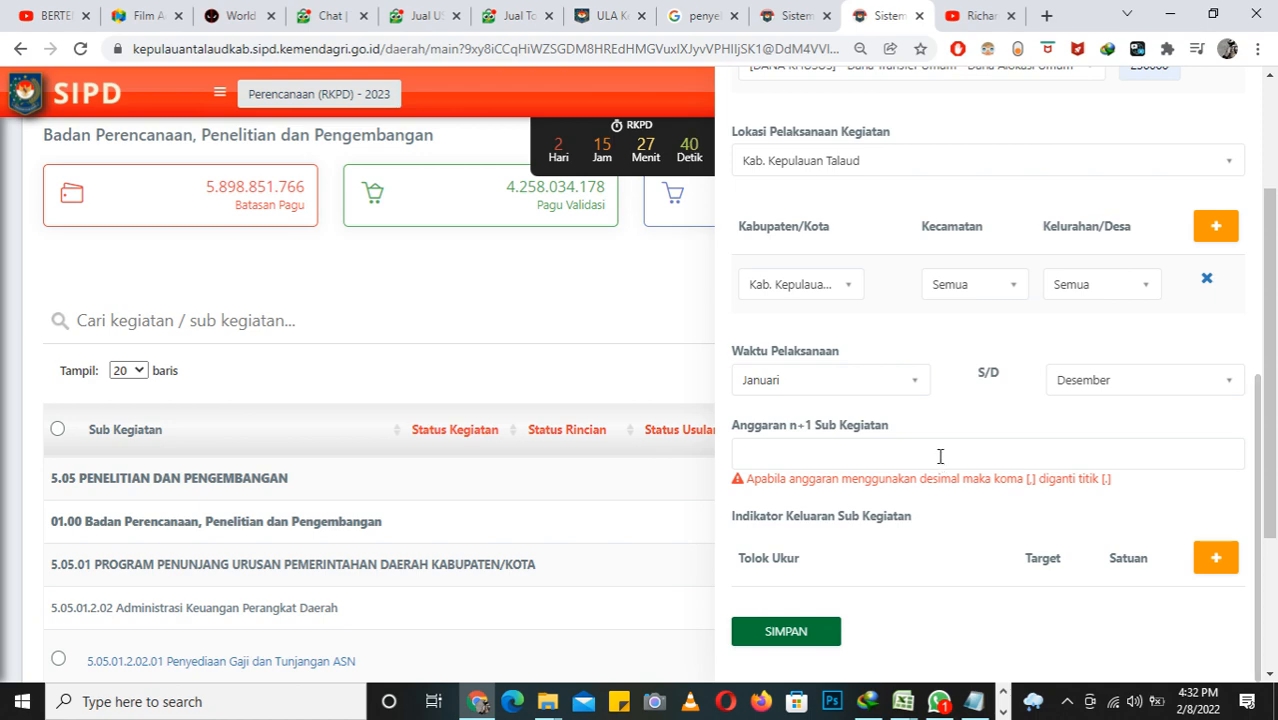
scroll(1010, 380, "up", 3)
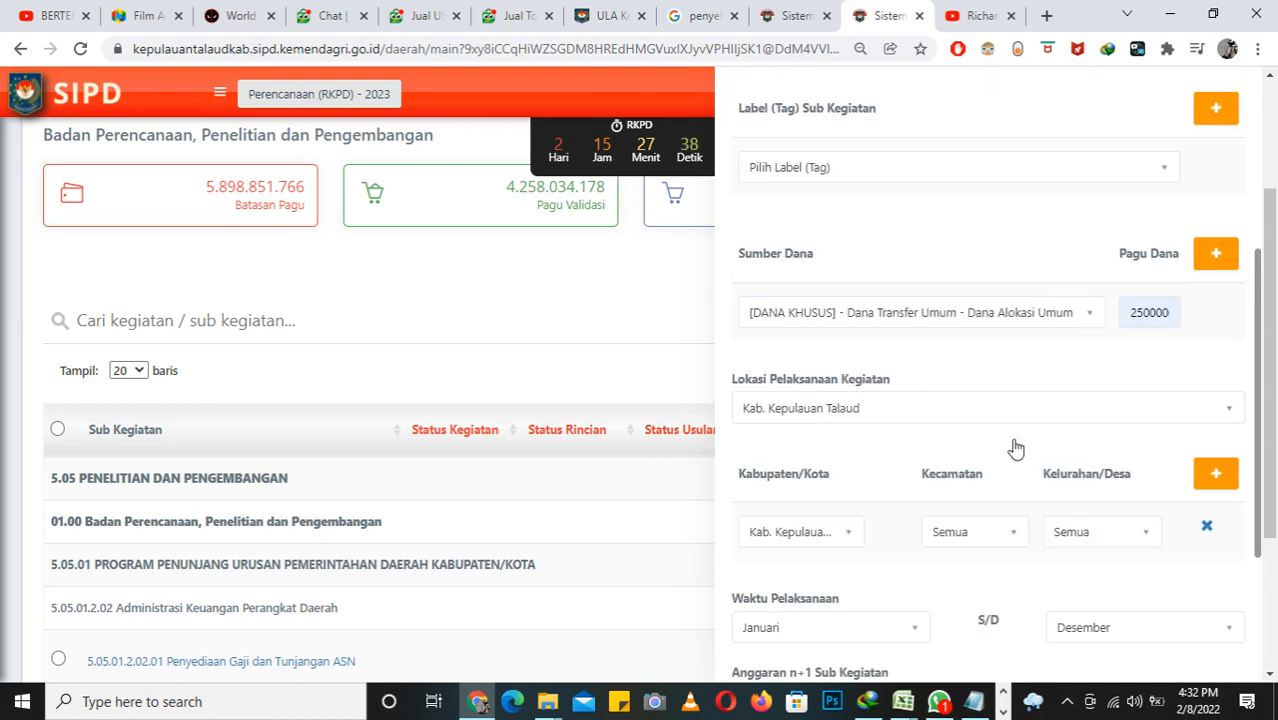
scroll(1013, 448, "down", 3)
left_click(896, 451)
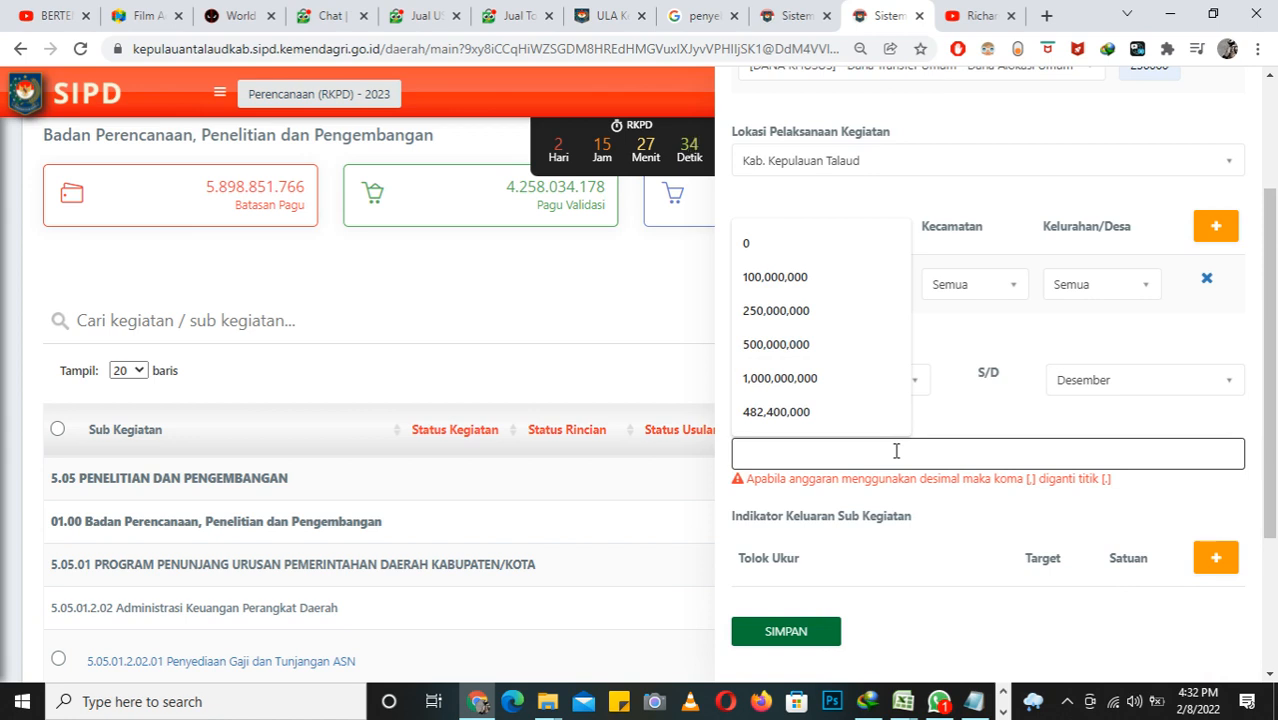
type("250")
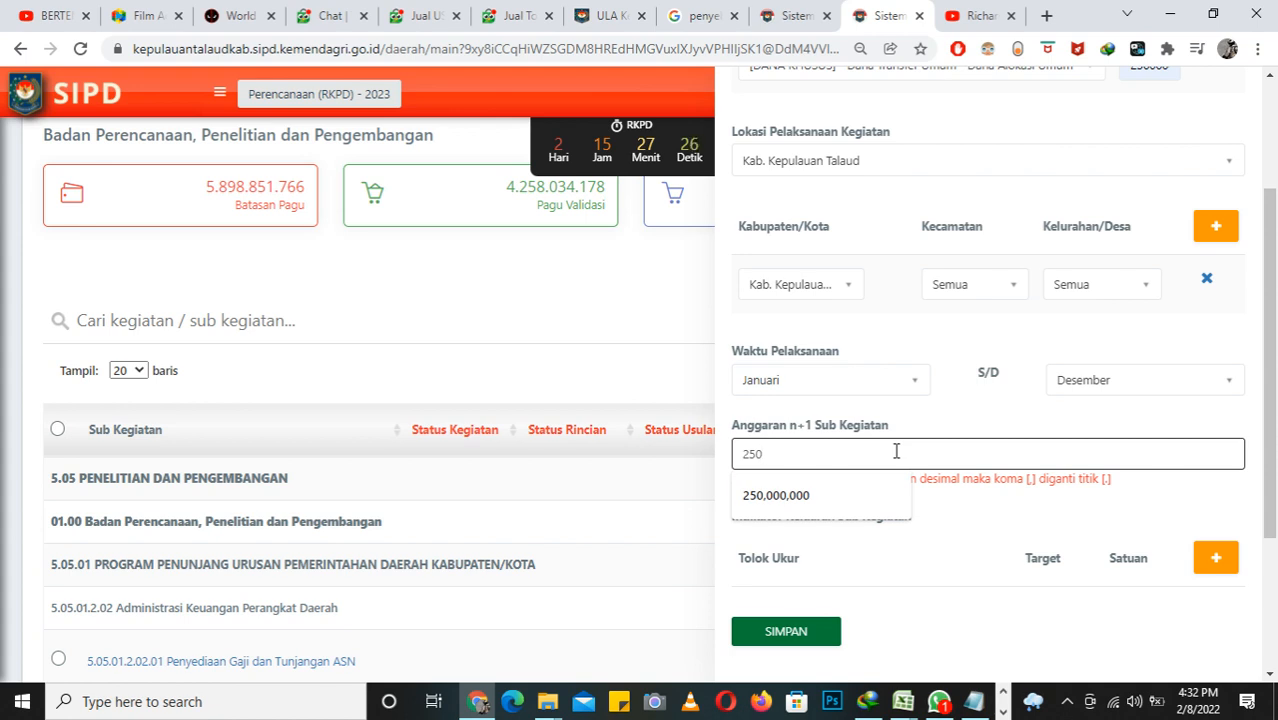
type("0,000,")
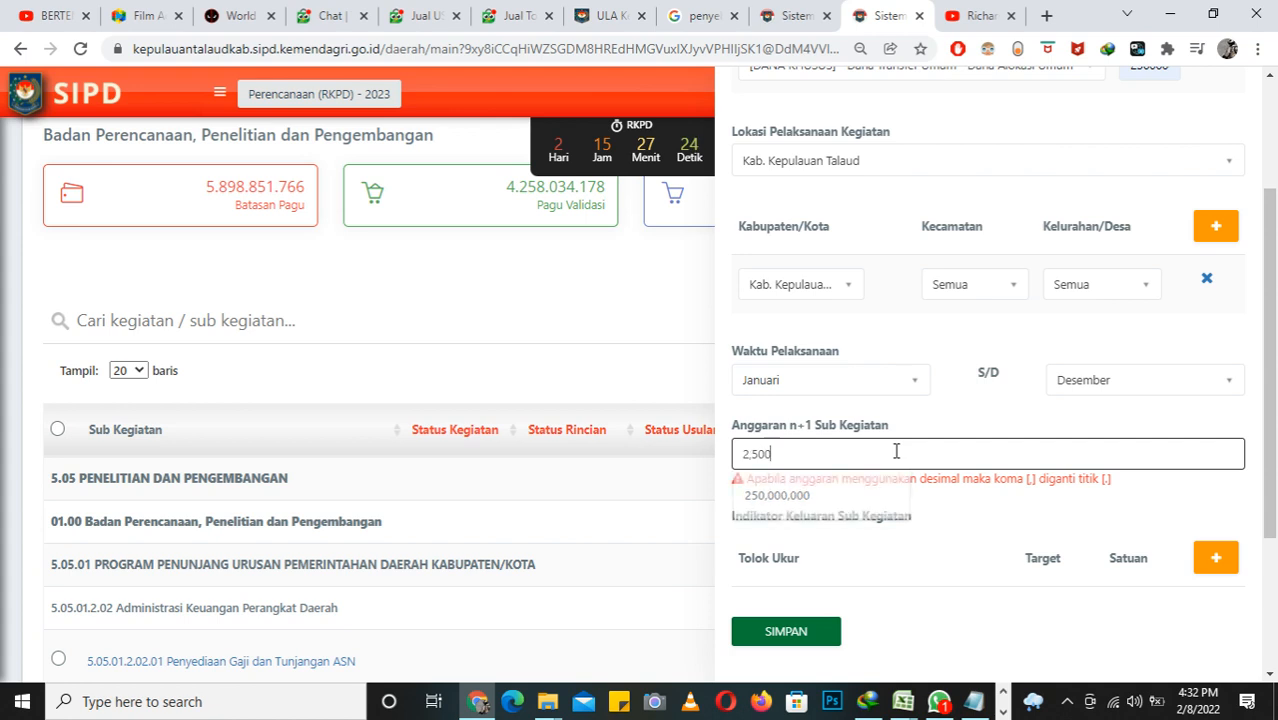
type("00")
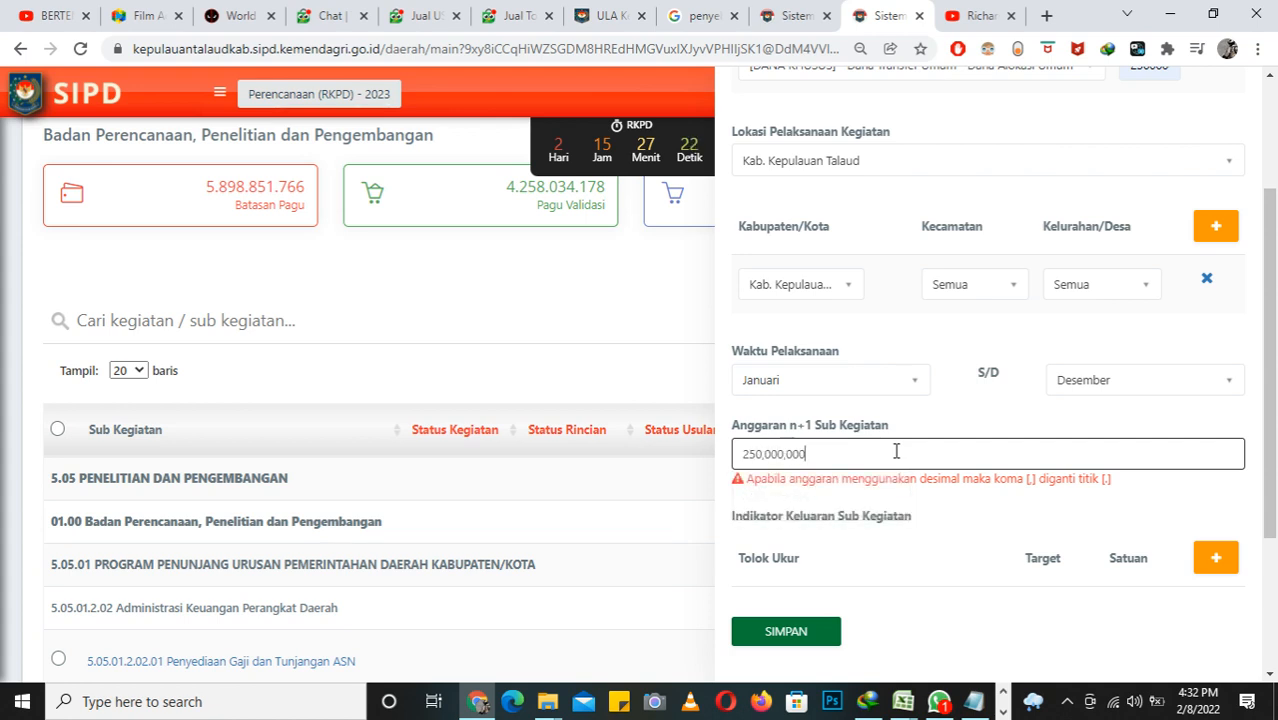
key("BackSpace")
Step: Add an empty indicator row under Indikator Keluaran Sub Kegiatan
left_click(1212, 562)
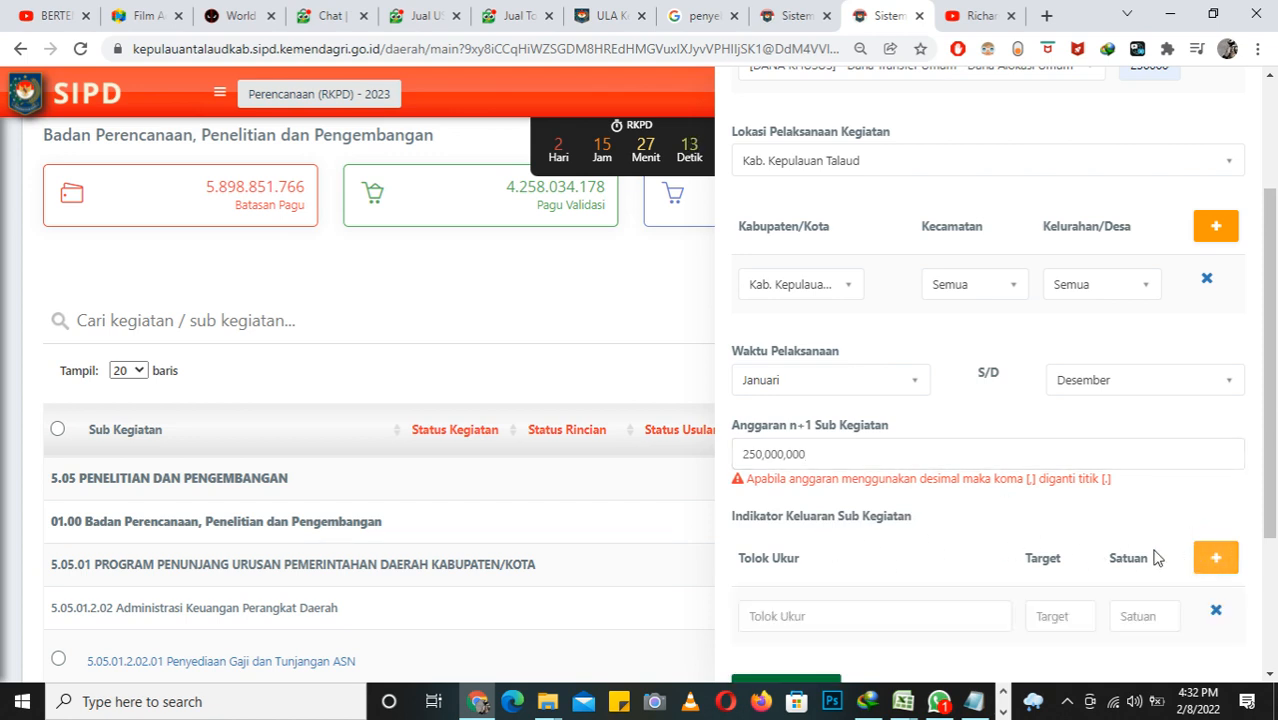
scroll(1100, 514, "down", 1)
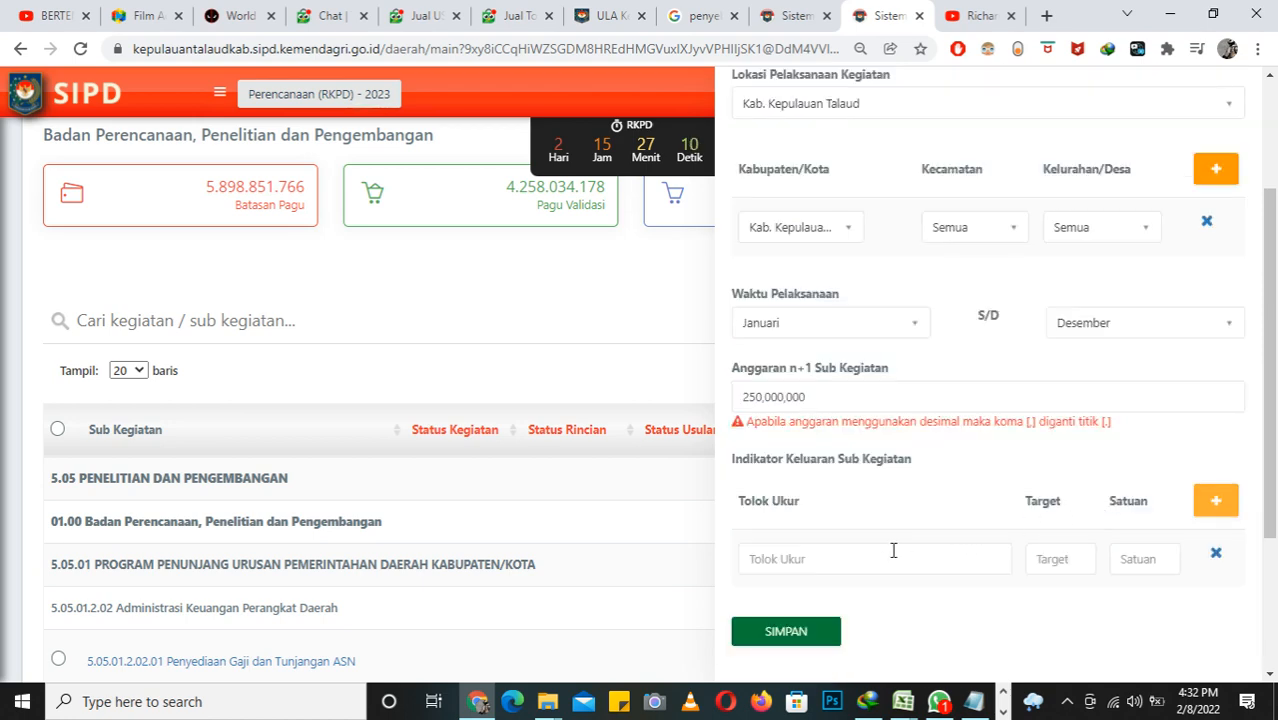
scroll(895, 548, "up", 6)
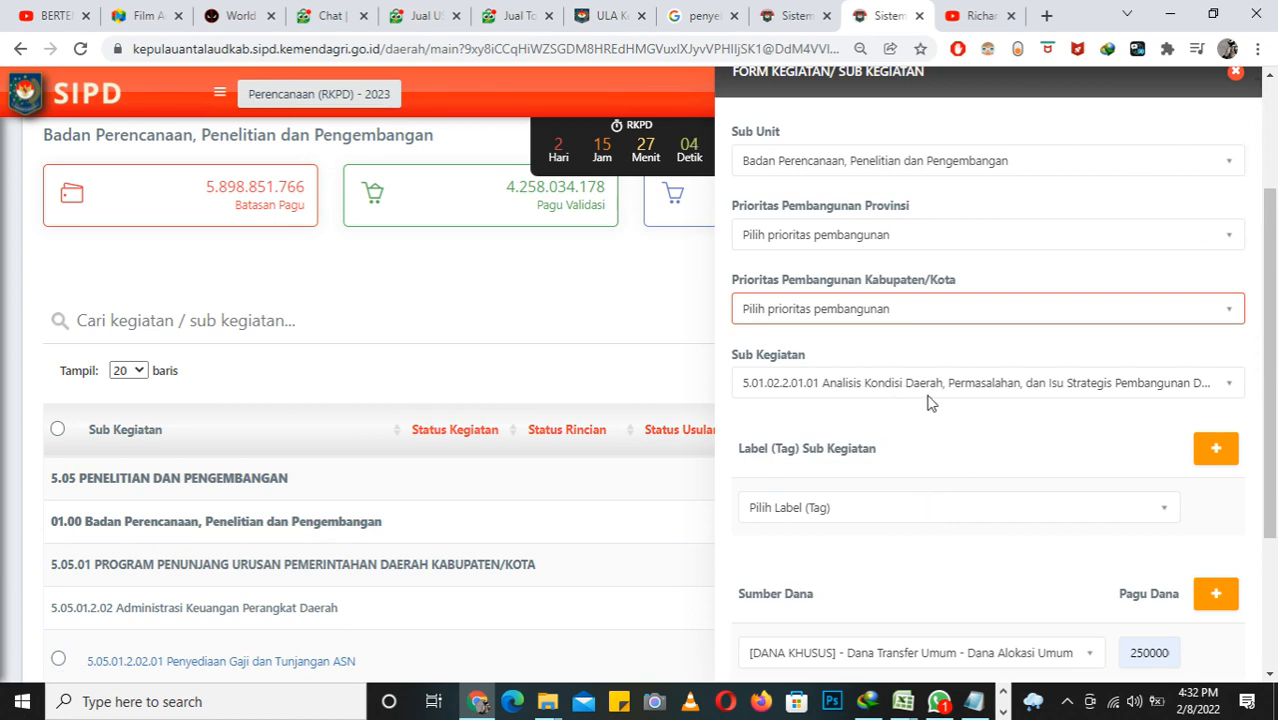
scroll(931, 454, "down", 6)
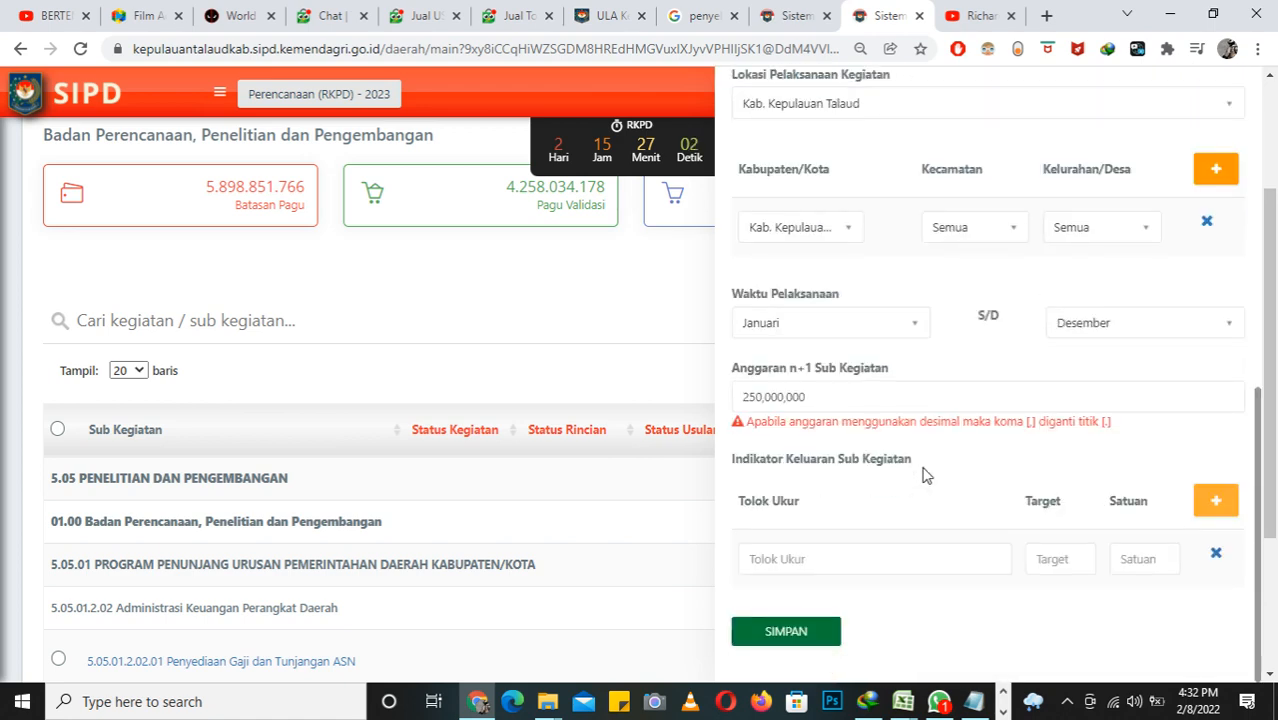
Step: Enter "Tersedia data untuk analisi kegiatan" as the Tolok Ukur of the new output indicator
left_click(865, 566)
type("terse")
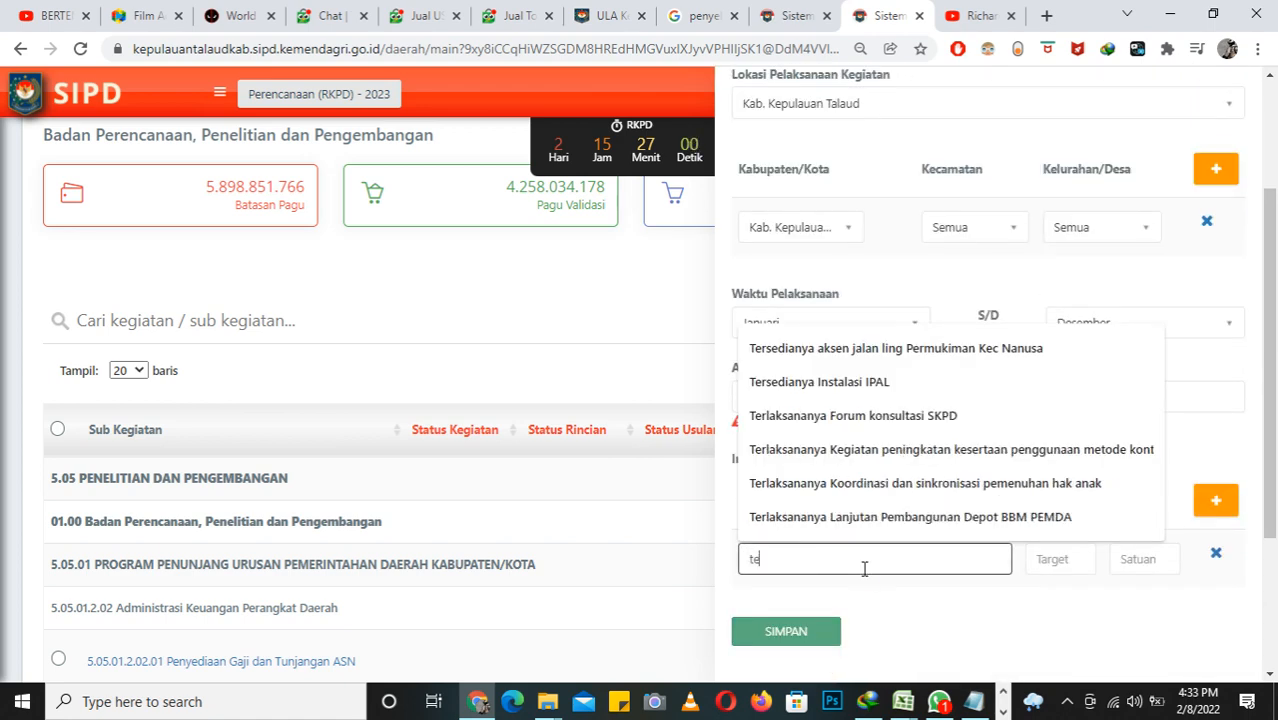
key("BackSpace")
key("BackSpace")
key("BackSpace")
key("BackSpace")
key("BackSpace")
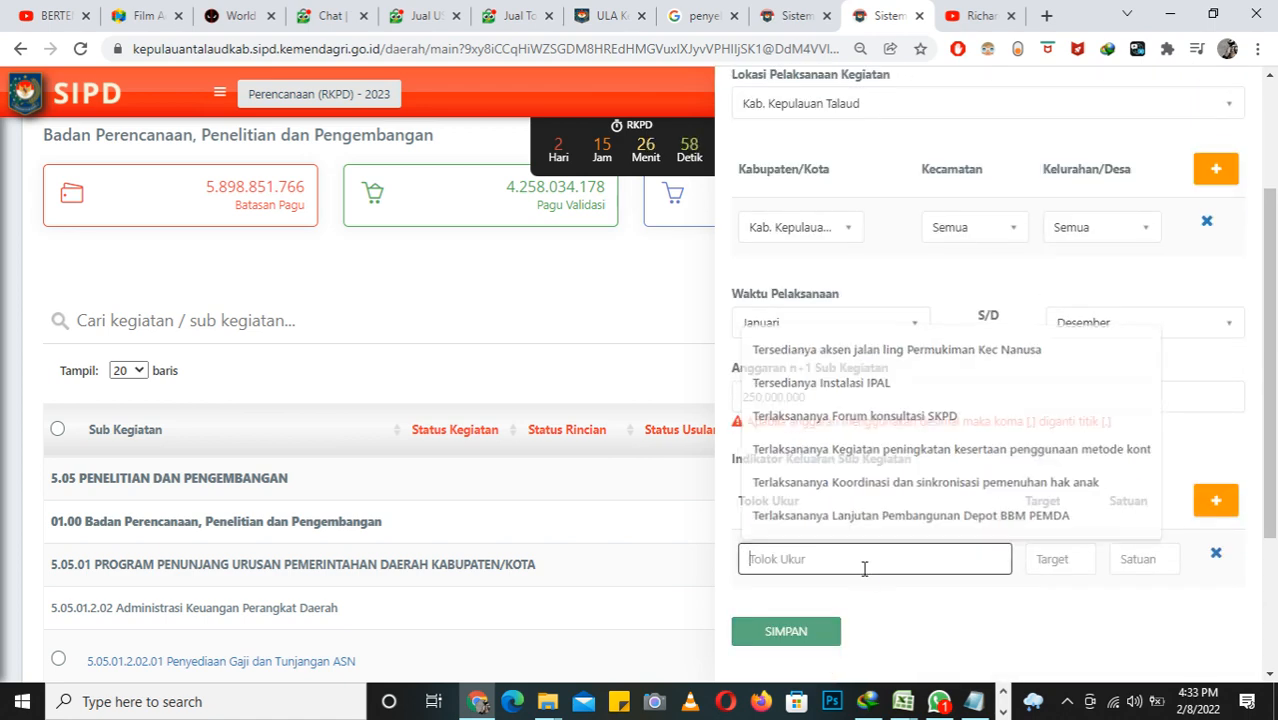
type("Ter")
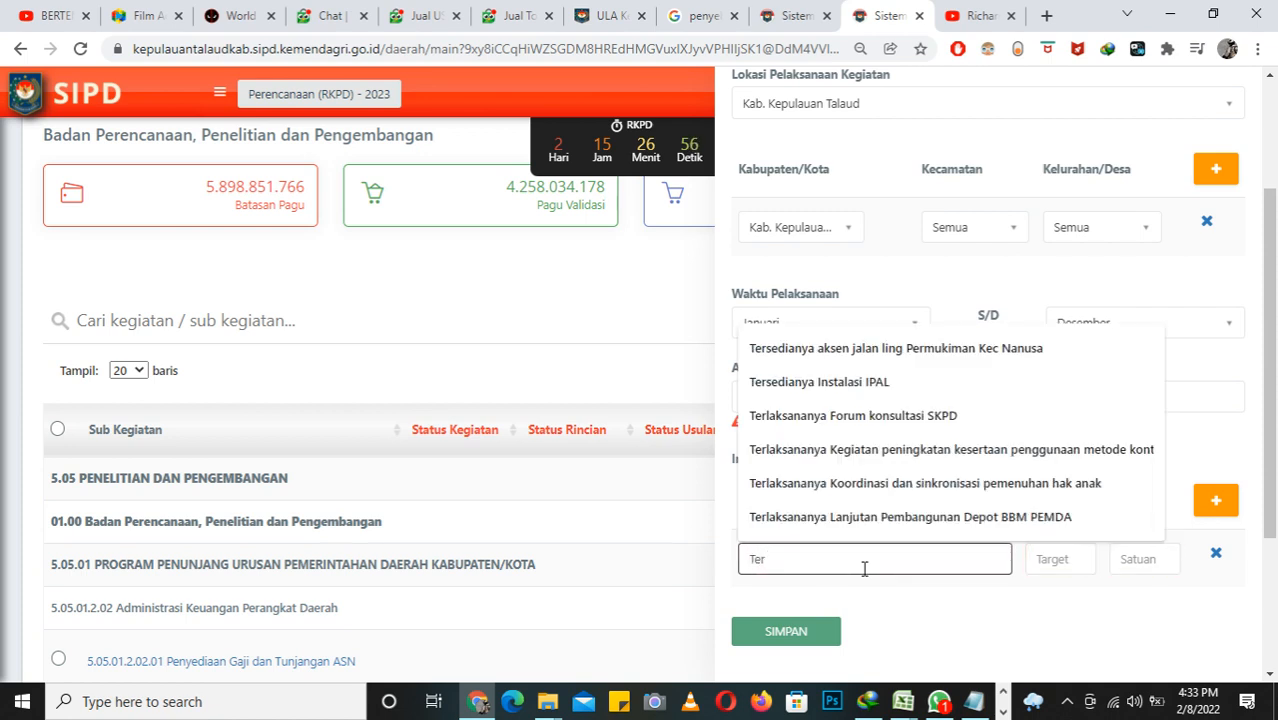
type("sedia")
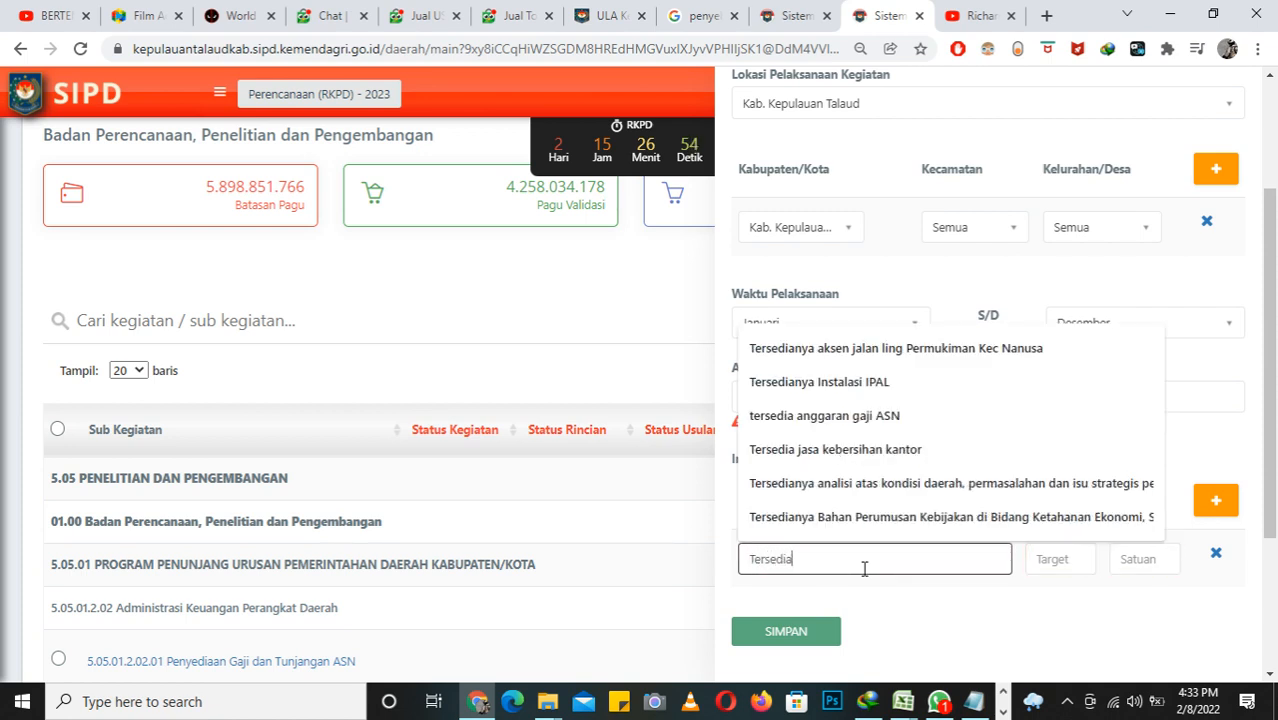
type(" dat")
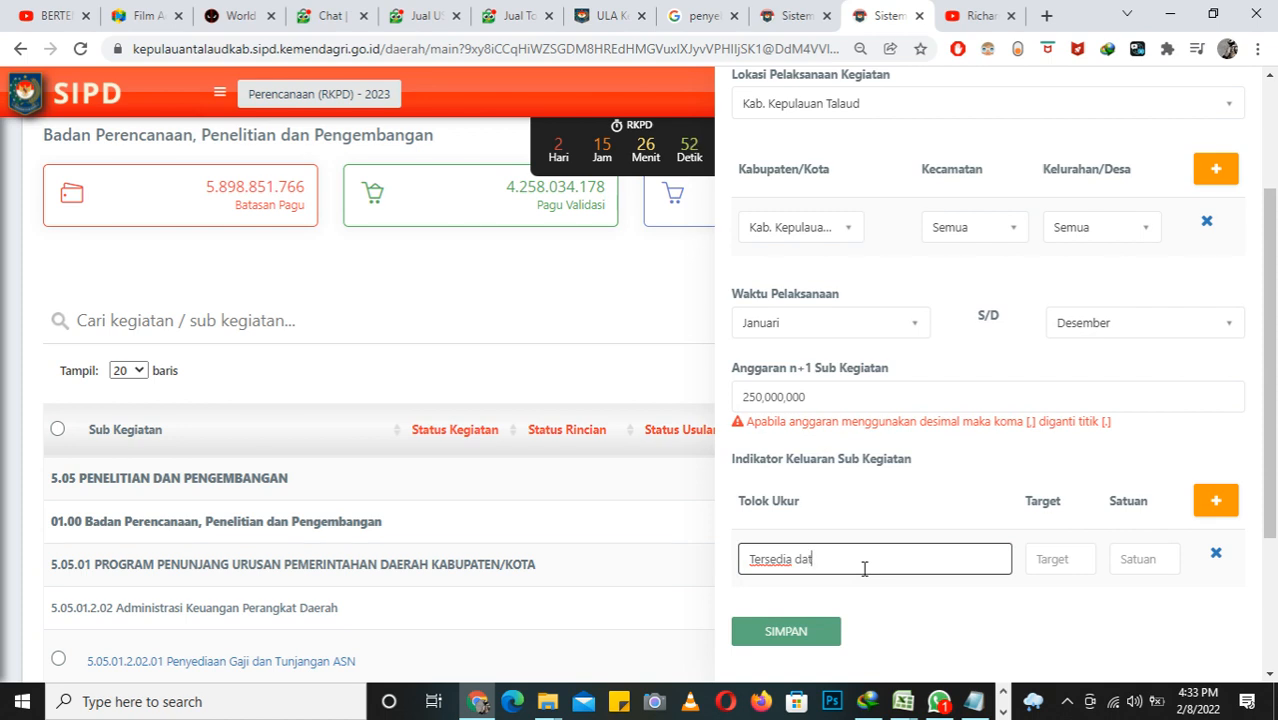
type("a utk")
key("BackSpace")
type("ntuk analisi")
key("BackSpace")
key("BackSpace")
type("kegiata")
Step: Replace "kegiatan" in the Tolok Ukur text with "kondisi daerah", following the wording of the selected Sub Kegiatan
scroll(870, 560, "up", 3)
scroll(958, 380, "up", 4)
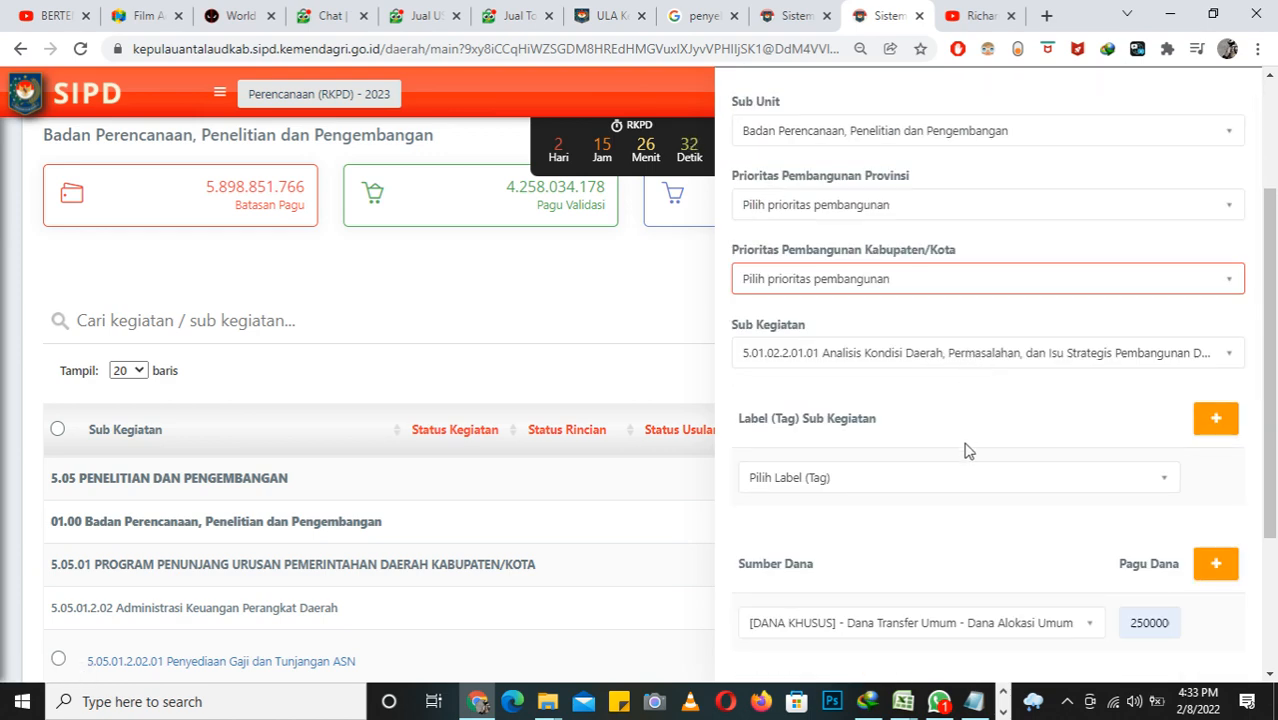
scroll(965, 450, "down", 7)
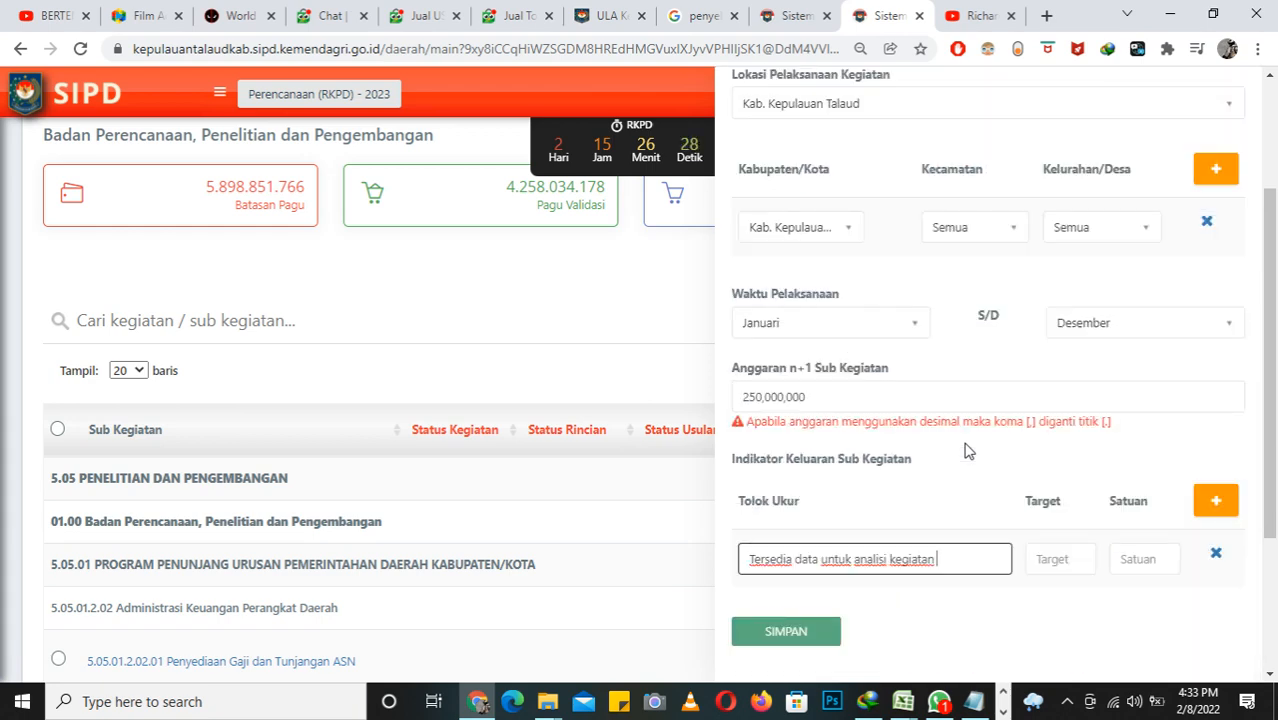
key("BackSpace")
type("kondisi daerah")
Step: Extend the Tolok Ukur text of the output indicator with "serta isu-isu strategis", following the Sub Kegiatan wording
scroll(1064, 183, "up", 5)
scroll(1064, 232, "down", 5)
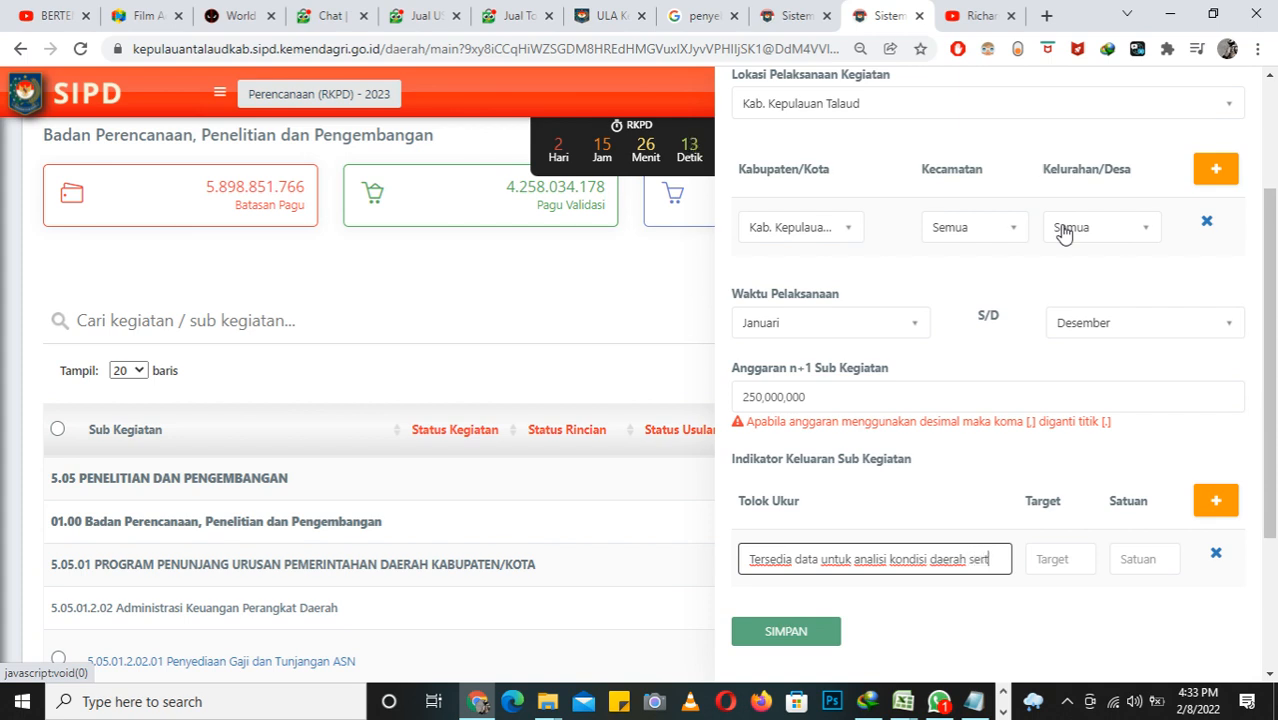
type("a isu")
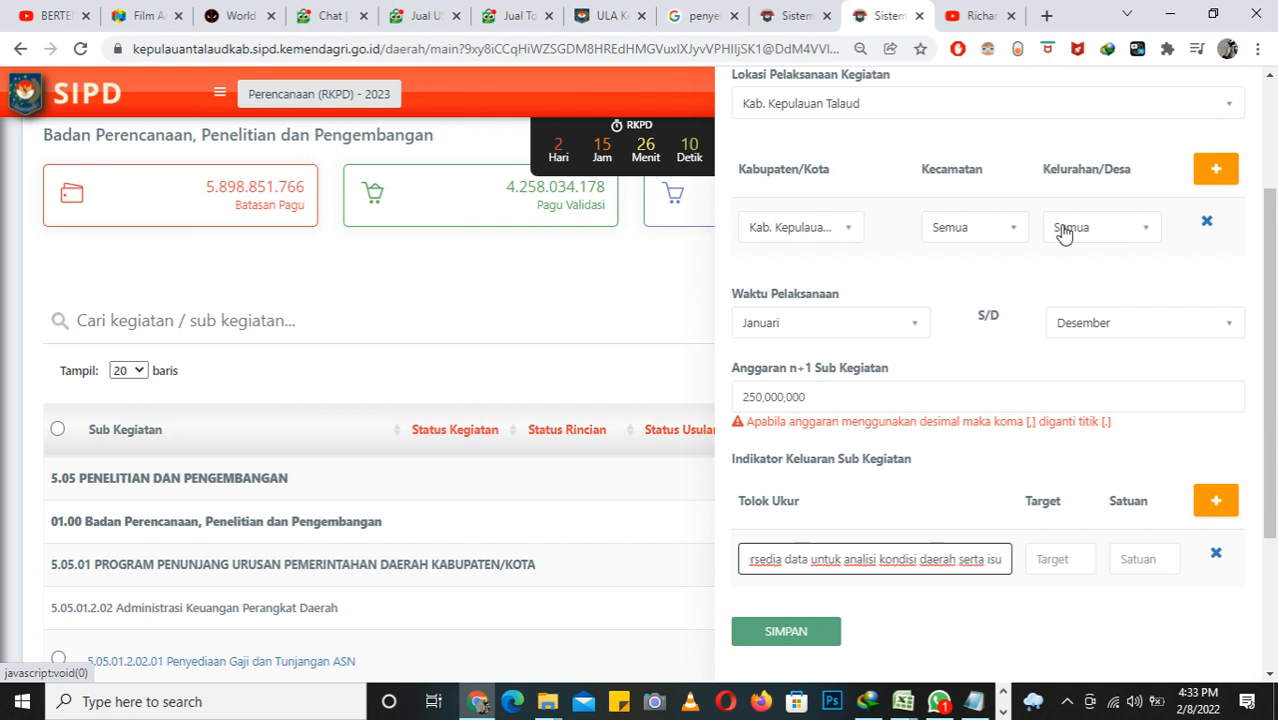
type("-isu")
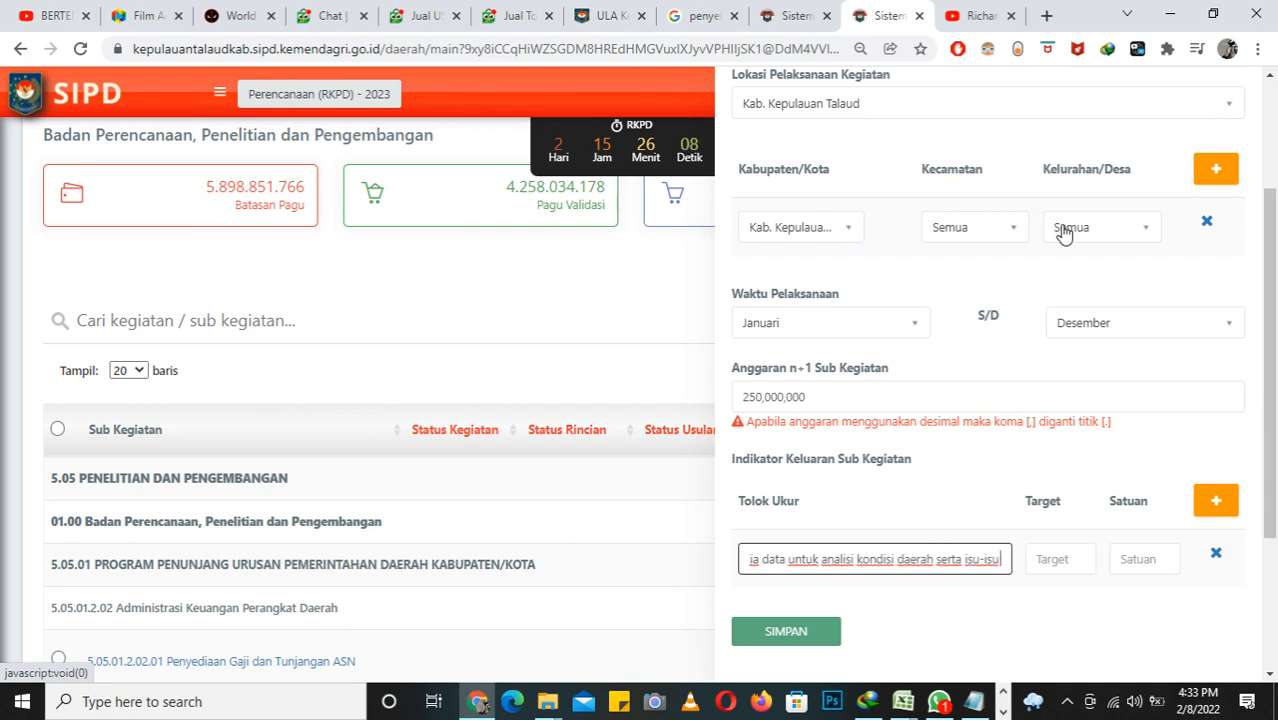
type(" stre")
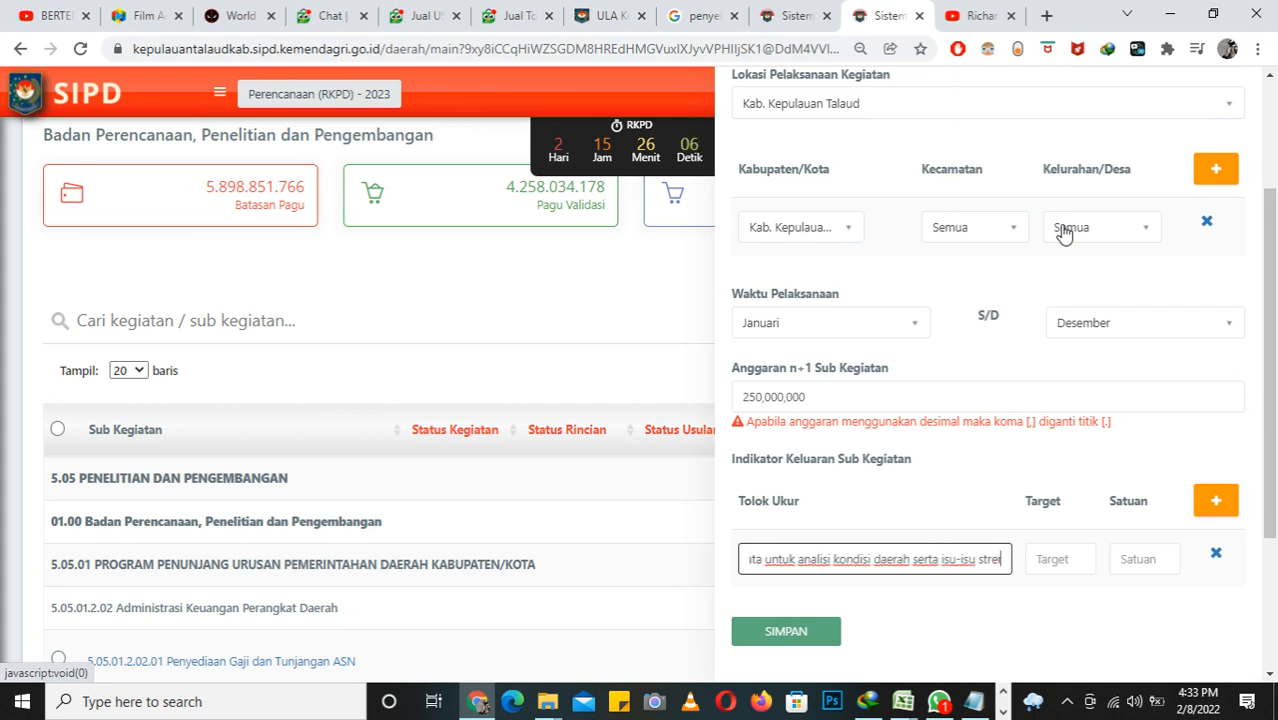
key("BackSpace")
key("BackSpace")
key("BackSpace")
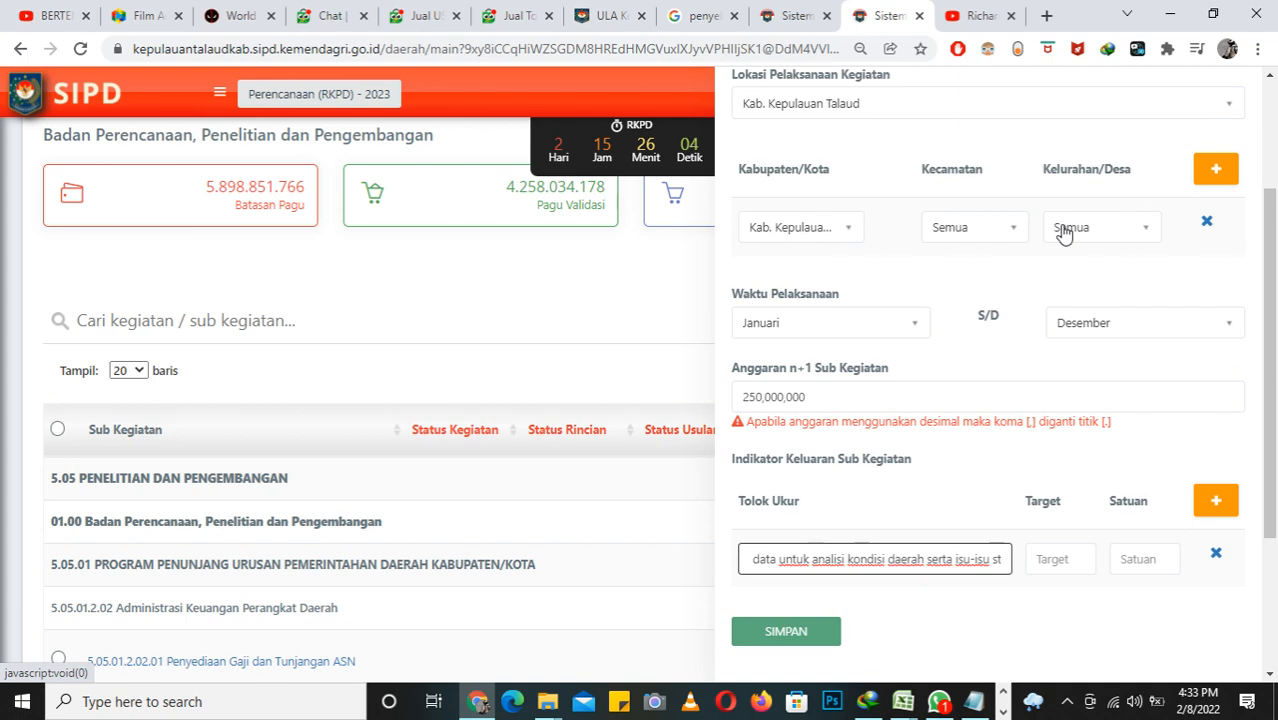
type("r")
type("a")
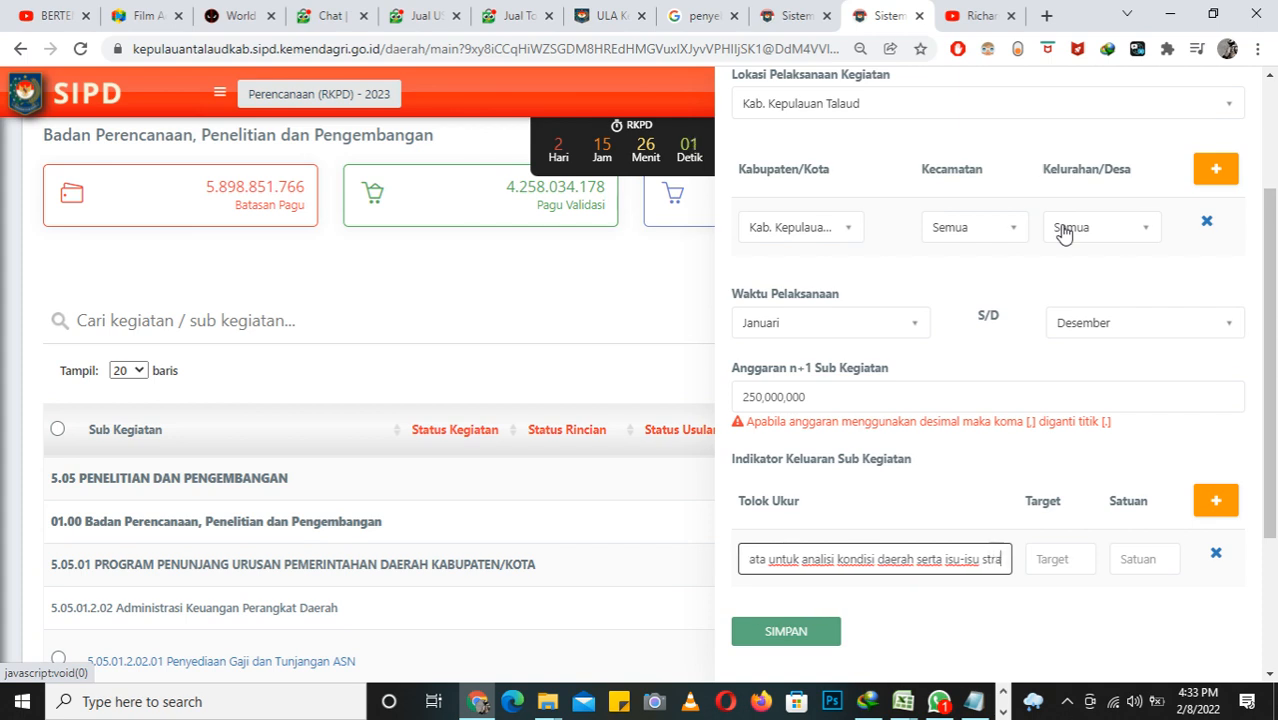
type("tegis semalam")
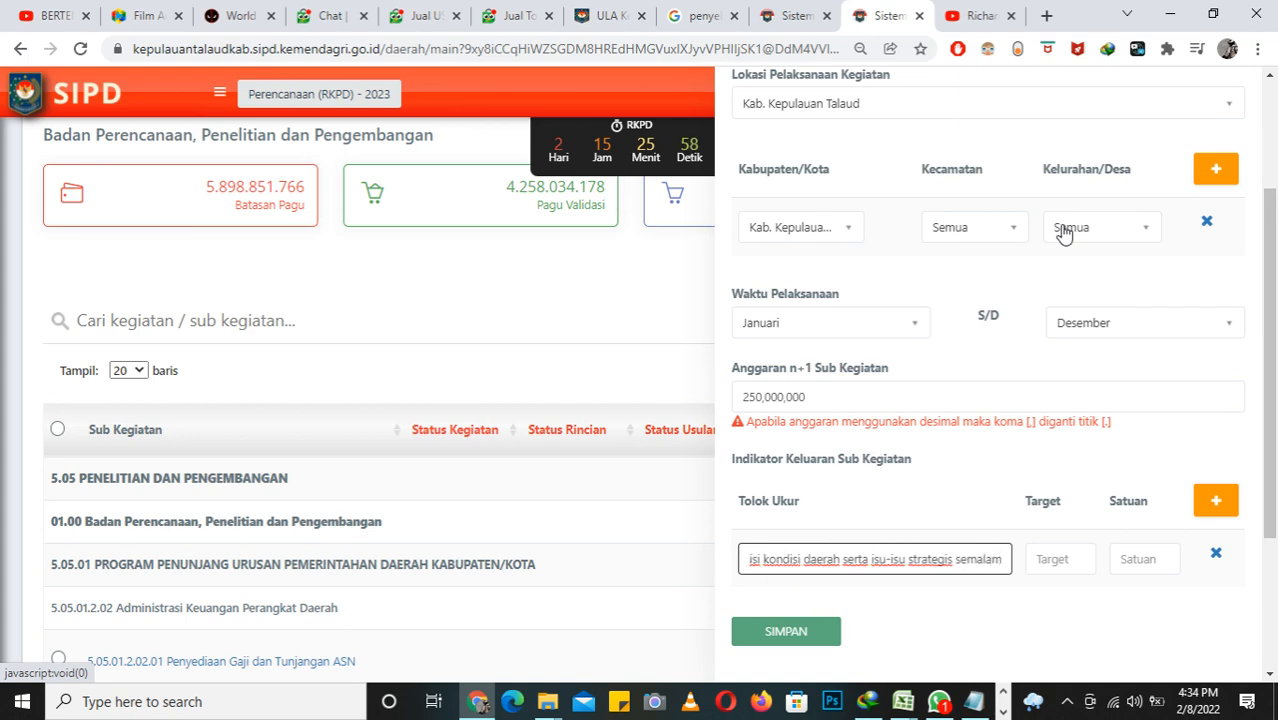
Step: Finish the Tolok Ukur text with the word "selama" after "strategis"
key("BackSpace")
key("BackSpace")
key("BackSpace")
key("BackSpace")
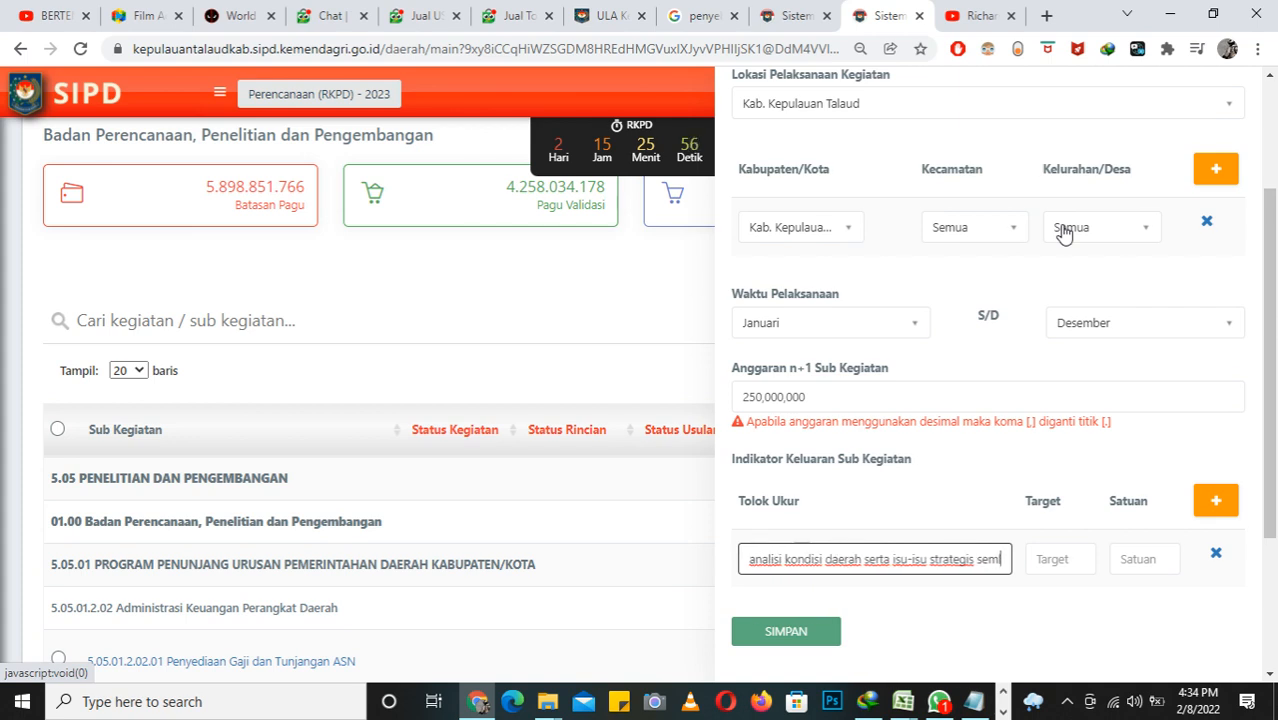
type("lam")
key("BackSpace")
key("BackSpace")
key("BackSpace")
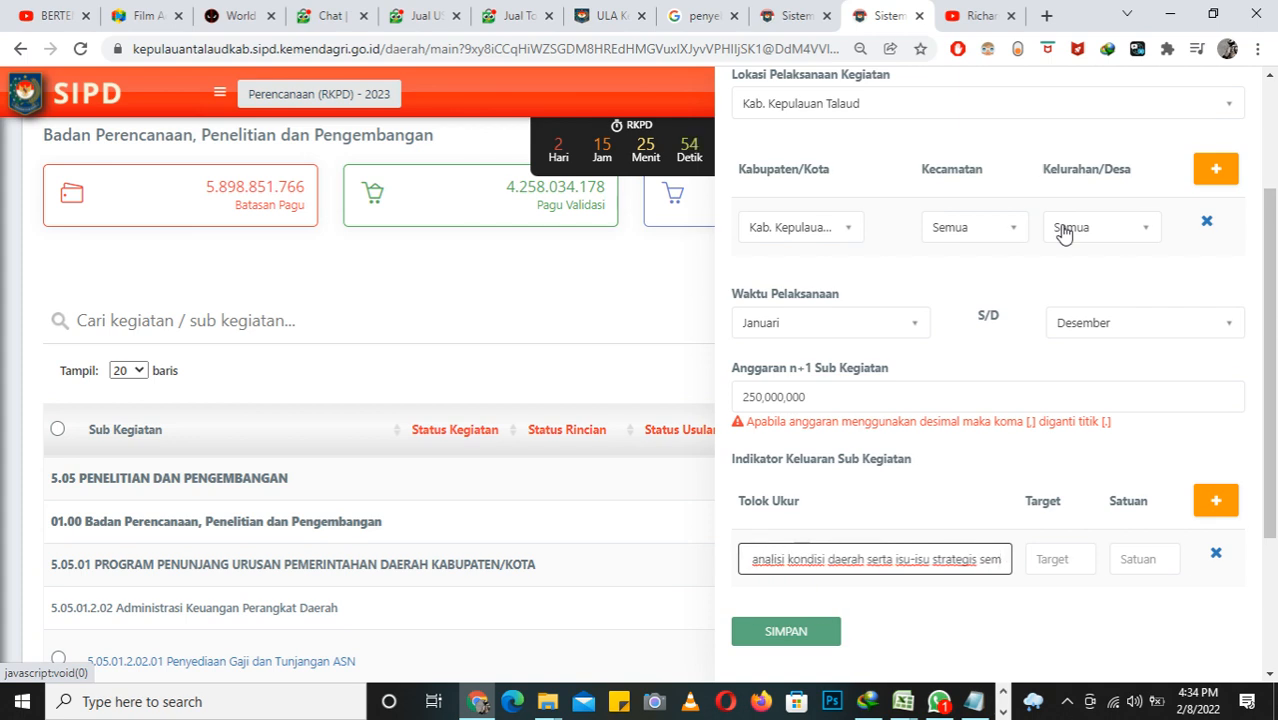
key("BackSpace")
type("lama")
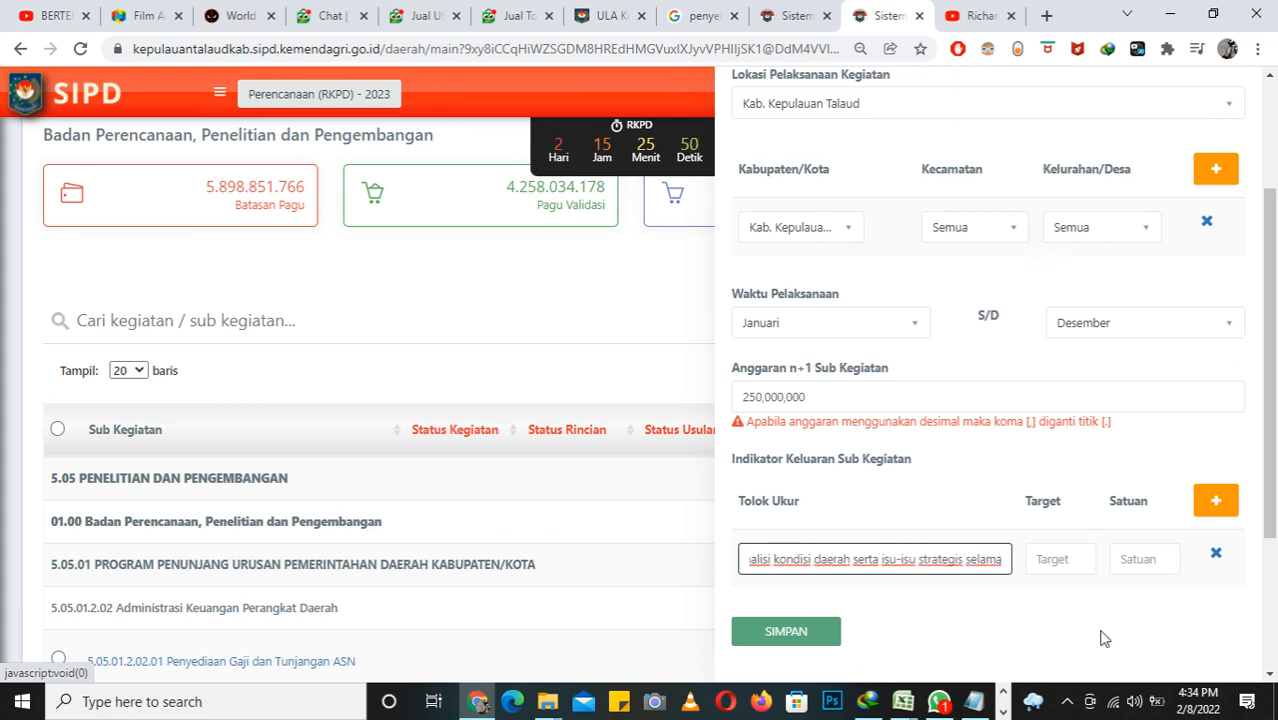
Step: Set the output indicator's Target to 12 and its Satuan to Bulan
left_click(1077, 566)
type("12")
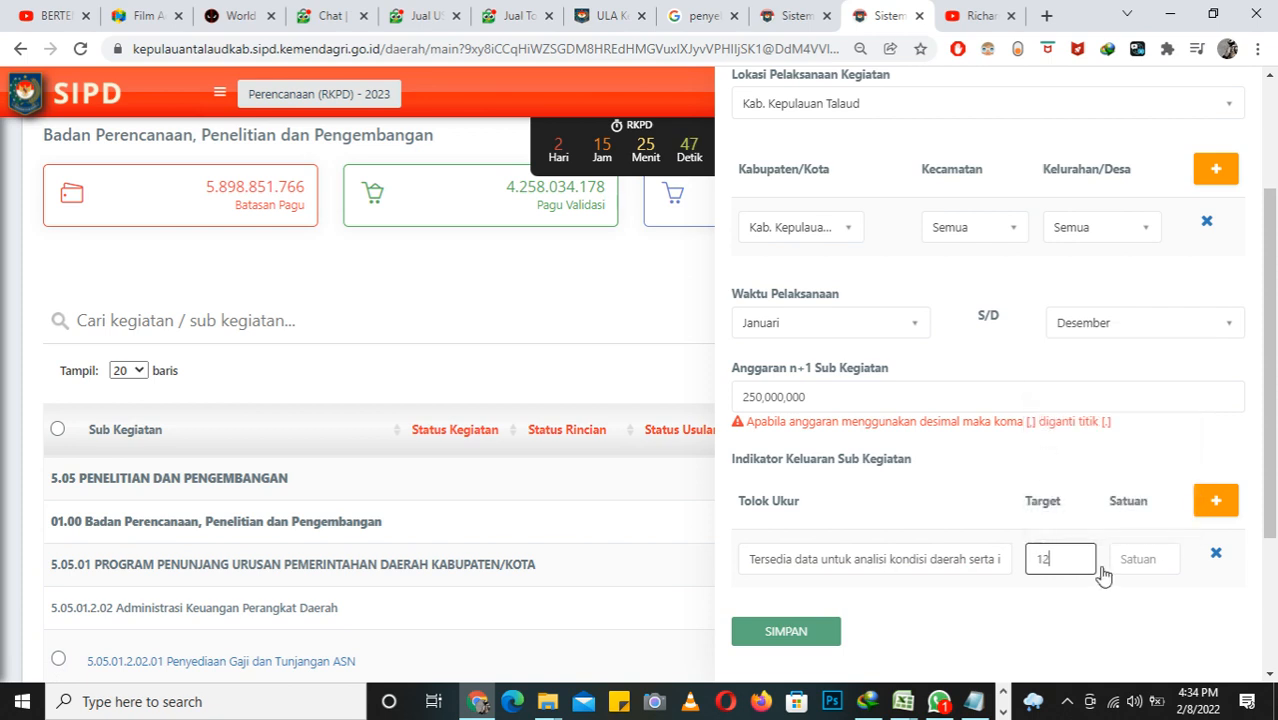
left_click(1112, 560)
type("Bul")
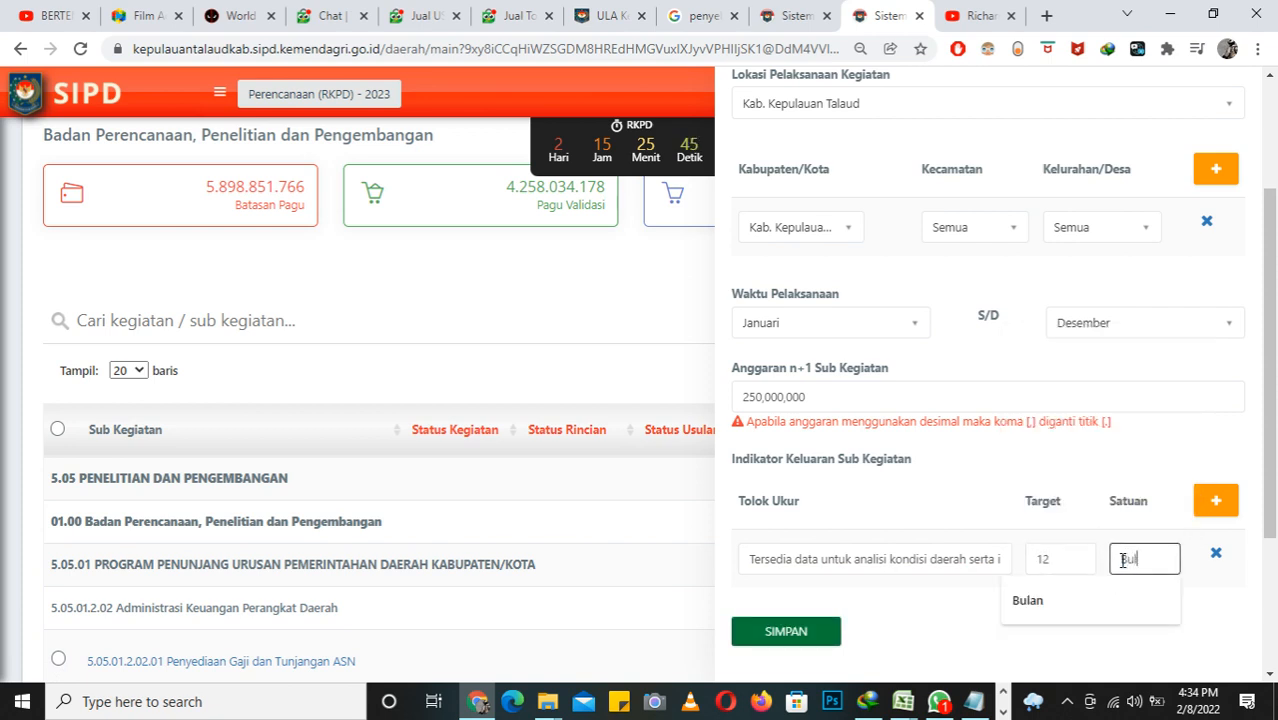
type("an")
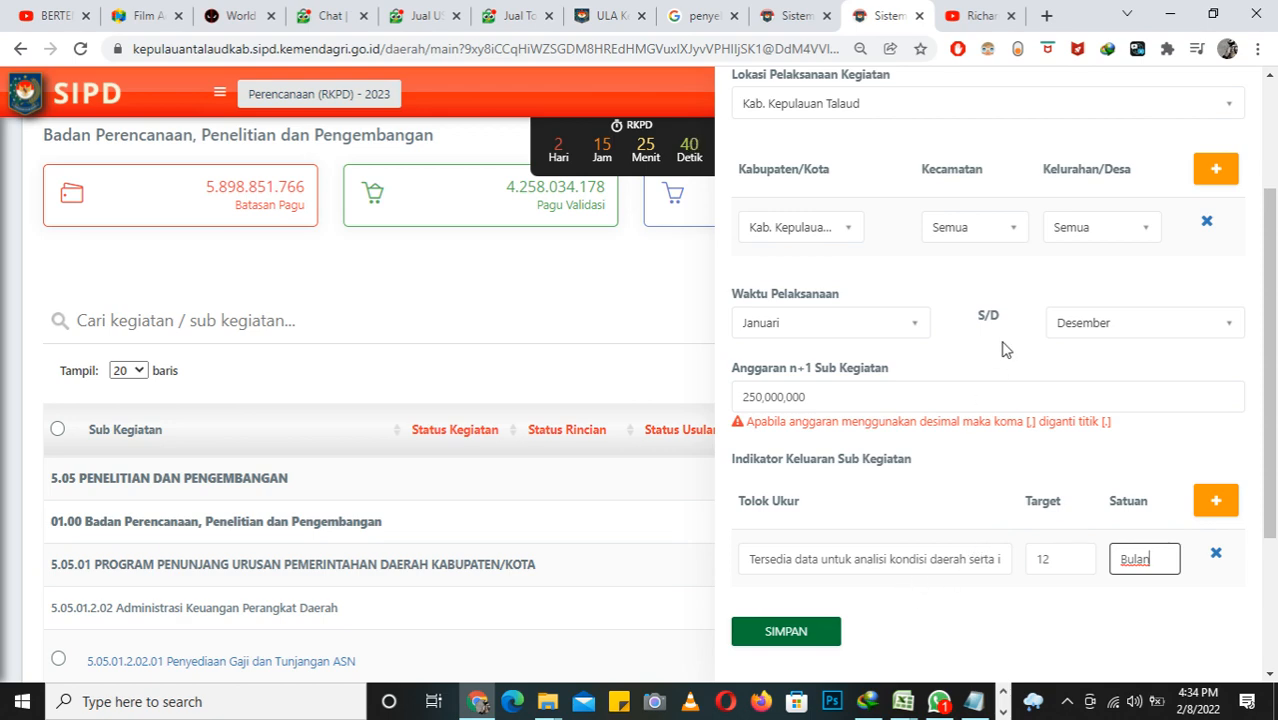
Step: Review the form's Sub Kegiatan, priority, funding source, location, schedule and indicator entries before saving
scroll(1004, 348, "up", 3)
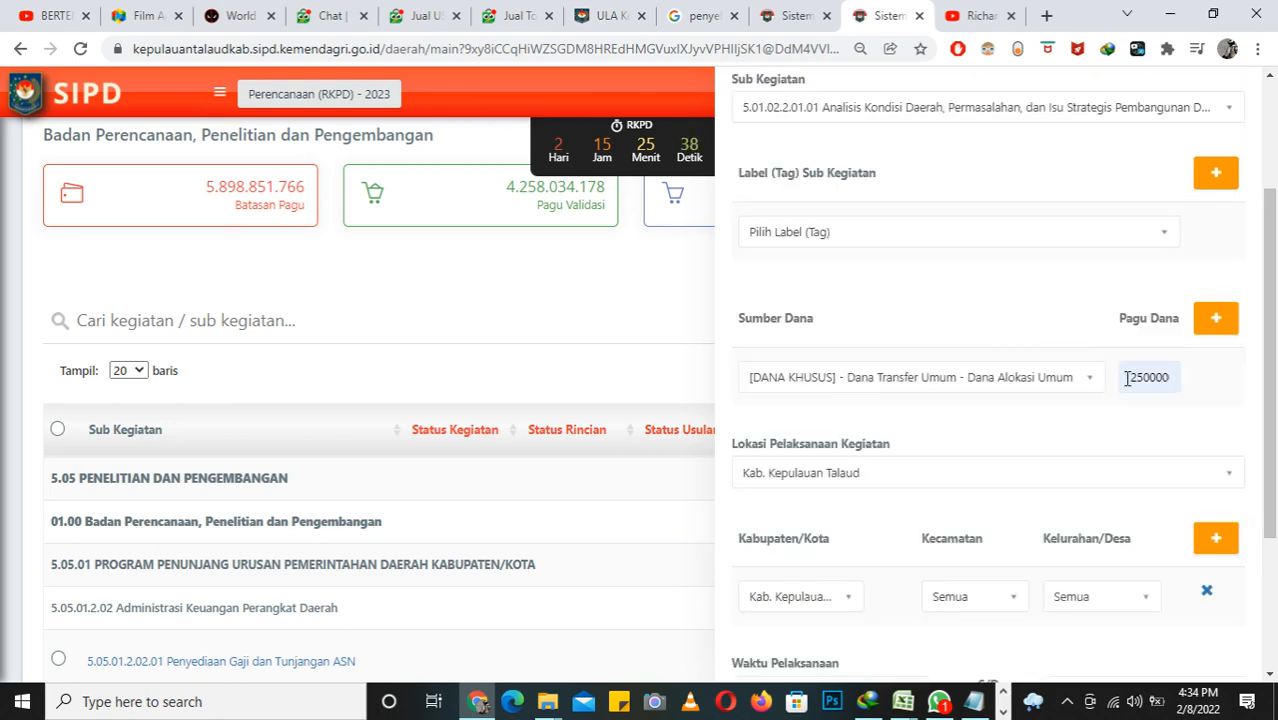
scroll(1166, 381, "down", 3)
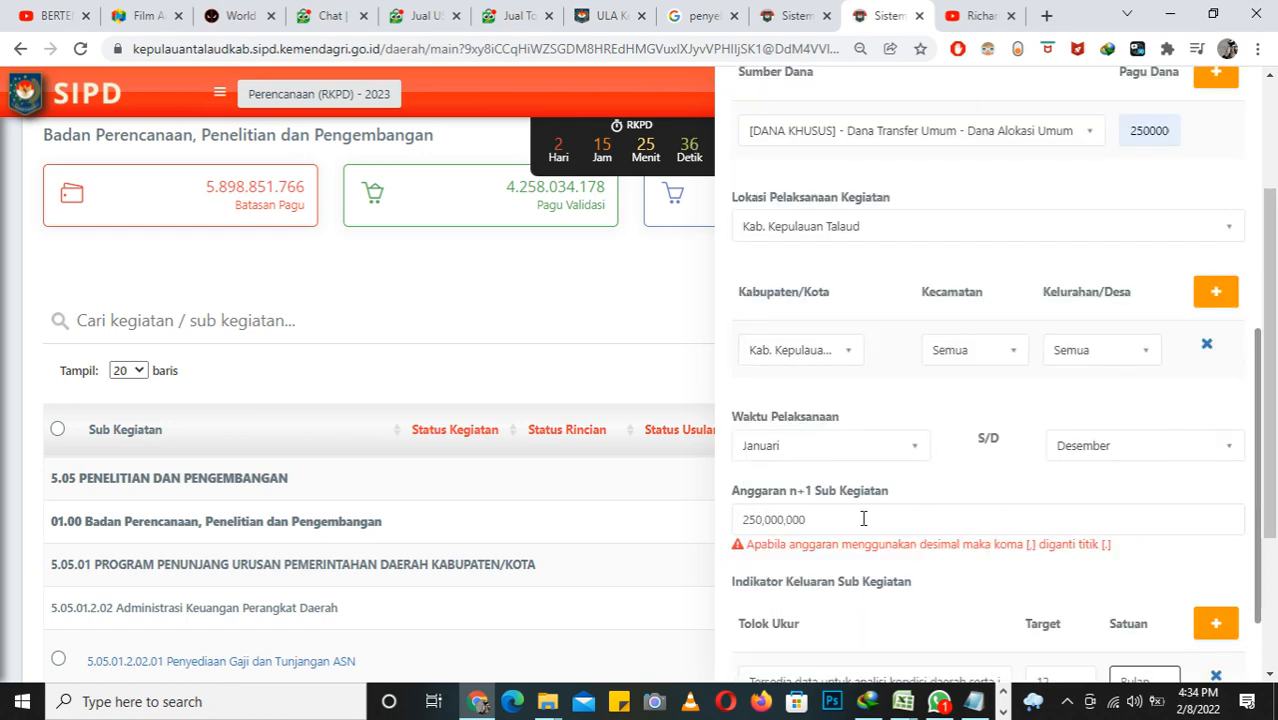
scroll(880, 508, "down", 2)
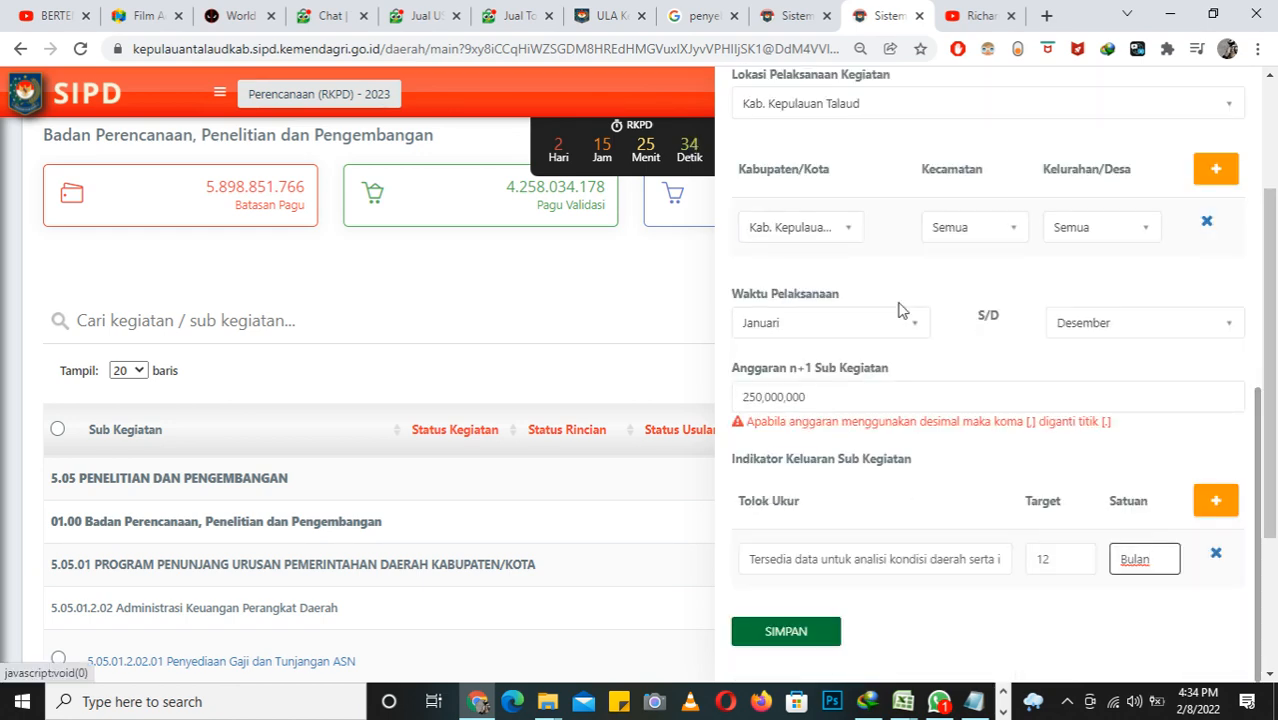
scroll(978, 236, "up", 5)
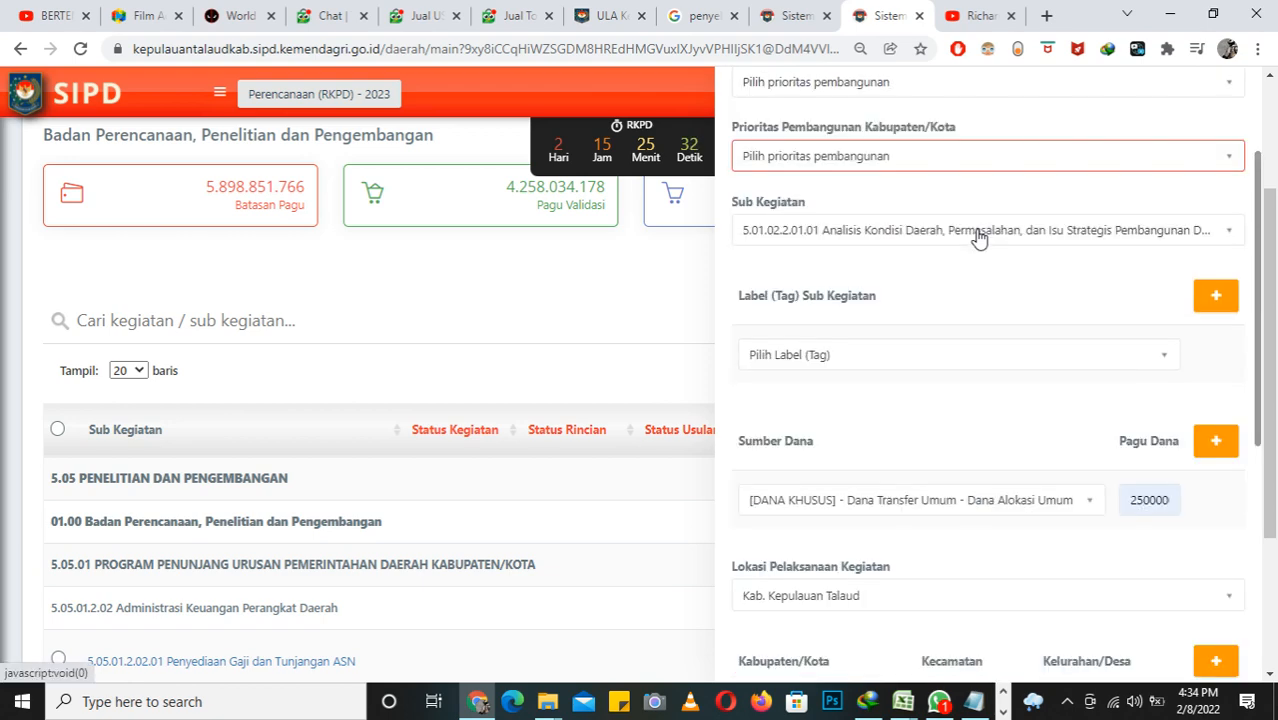
scroll(970, 200, "up", 2)
scroll(970, 200, "down", 3)
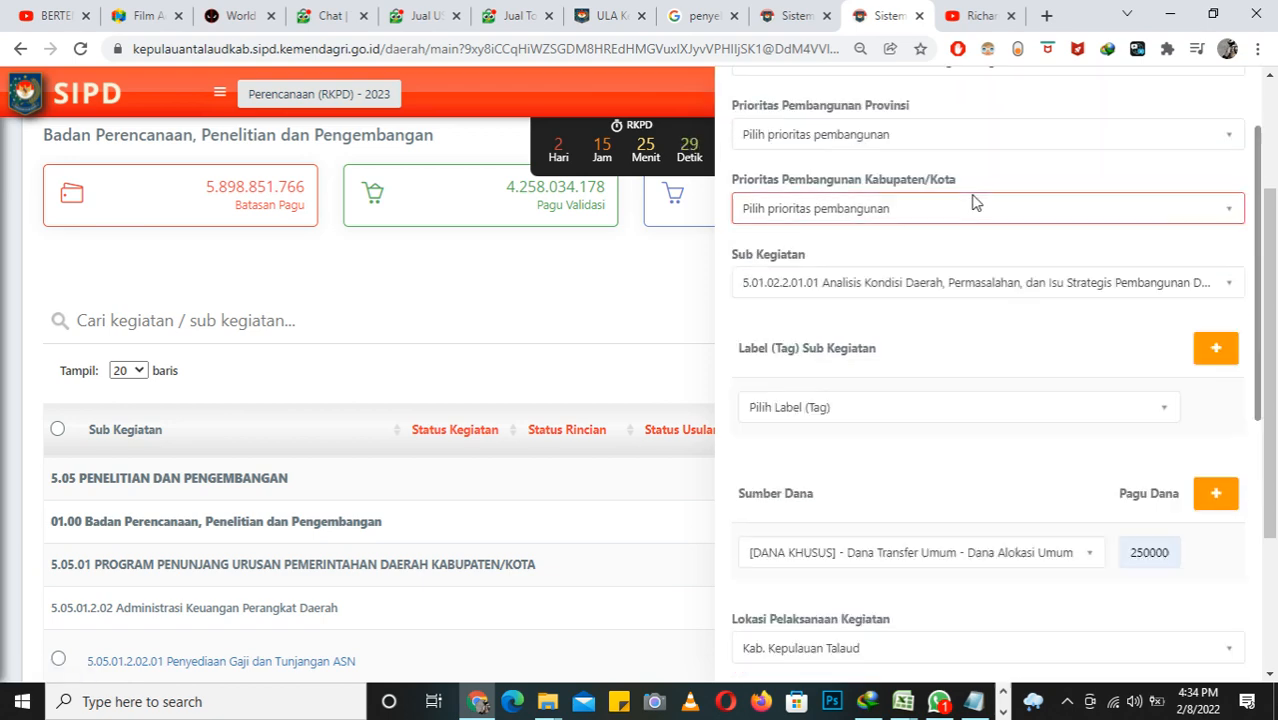
scroll(1113, 430, "down", 2)
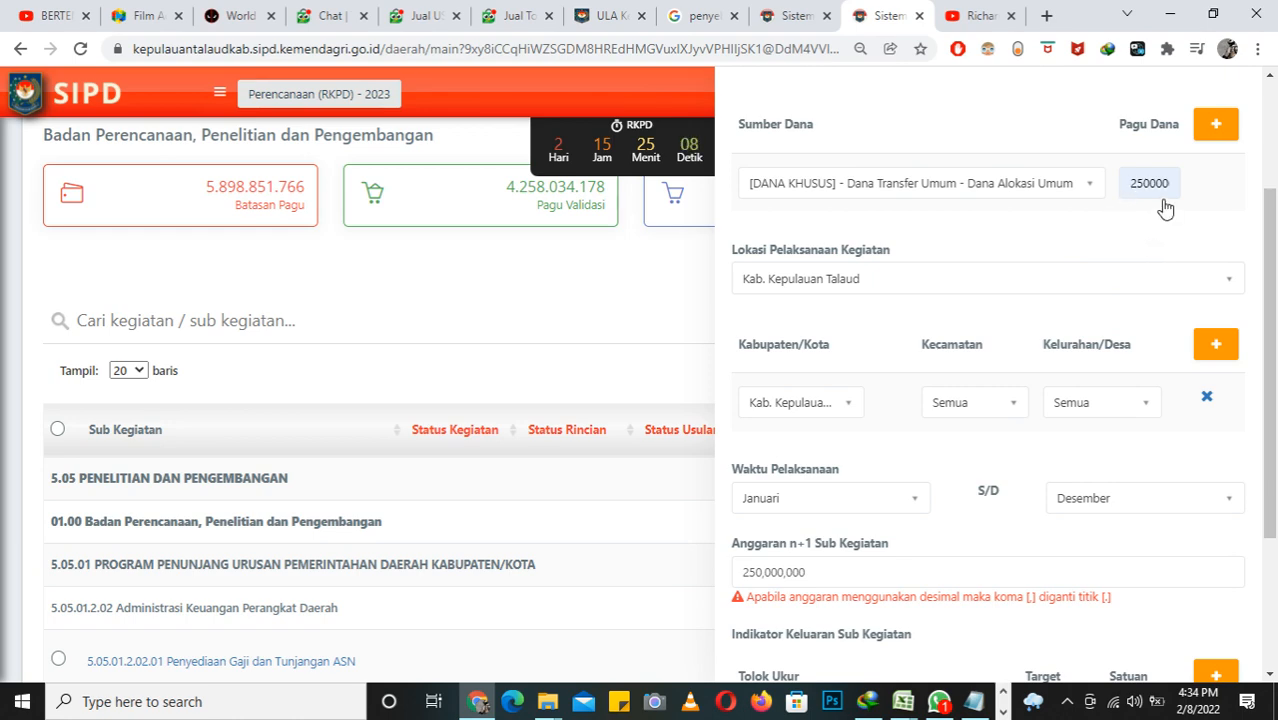
Step: Set Prioritas Pembangunan Provinsi to "MEMPERKUAT STABILITAS TRANTIBMAS DAN TRANSFORMASI PELAYANAN PUBLIK"
scroll(1128, 147, "up", 4)
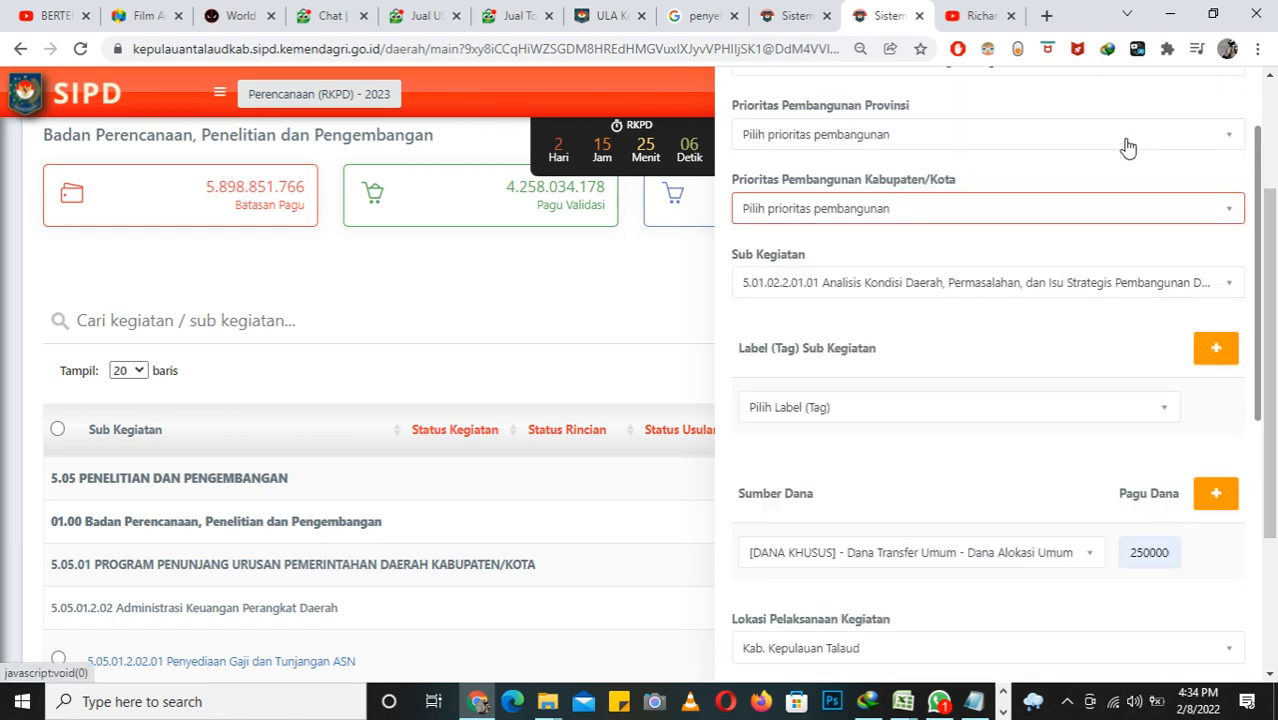
scroll(1128, 147, "up", 2)
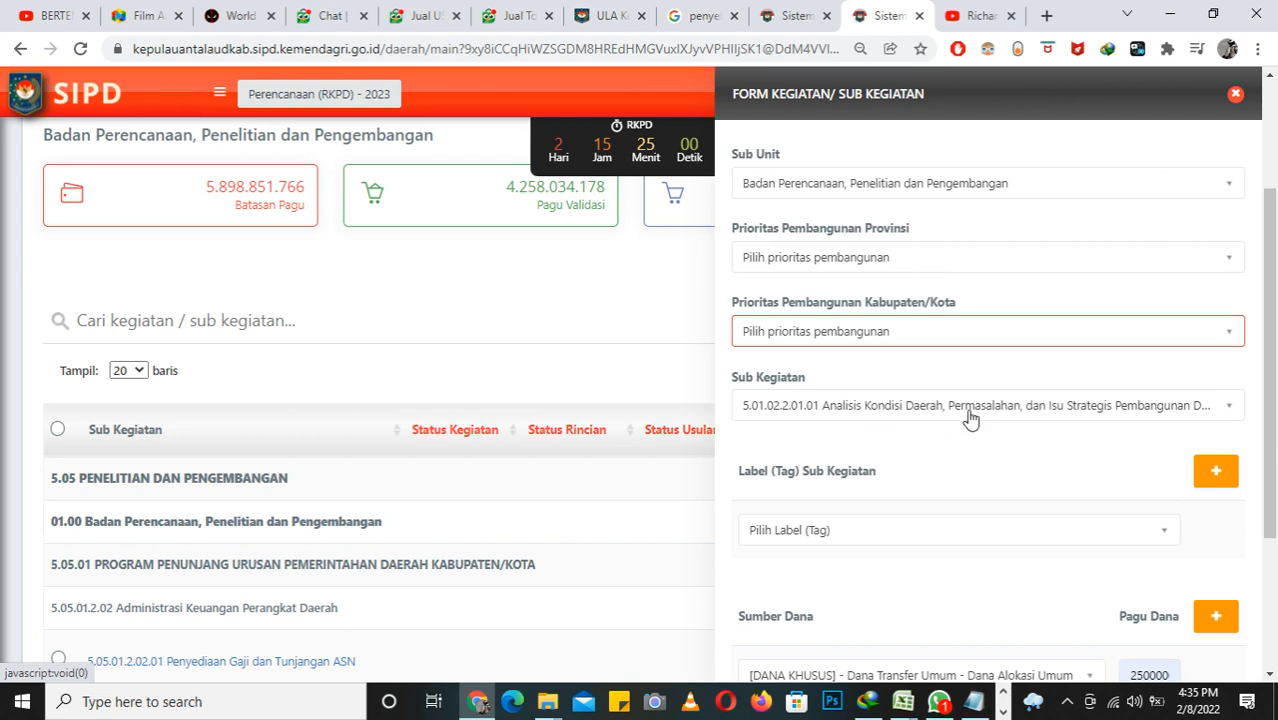
left_click(935, 261)
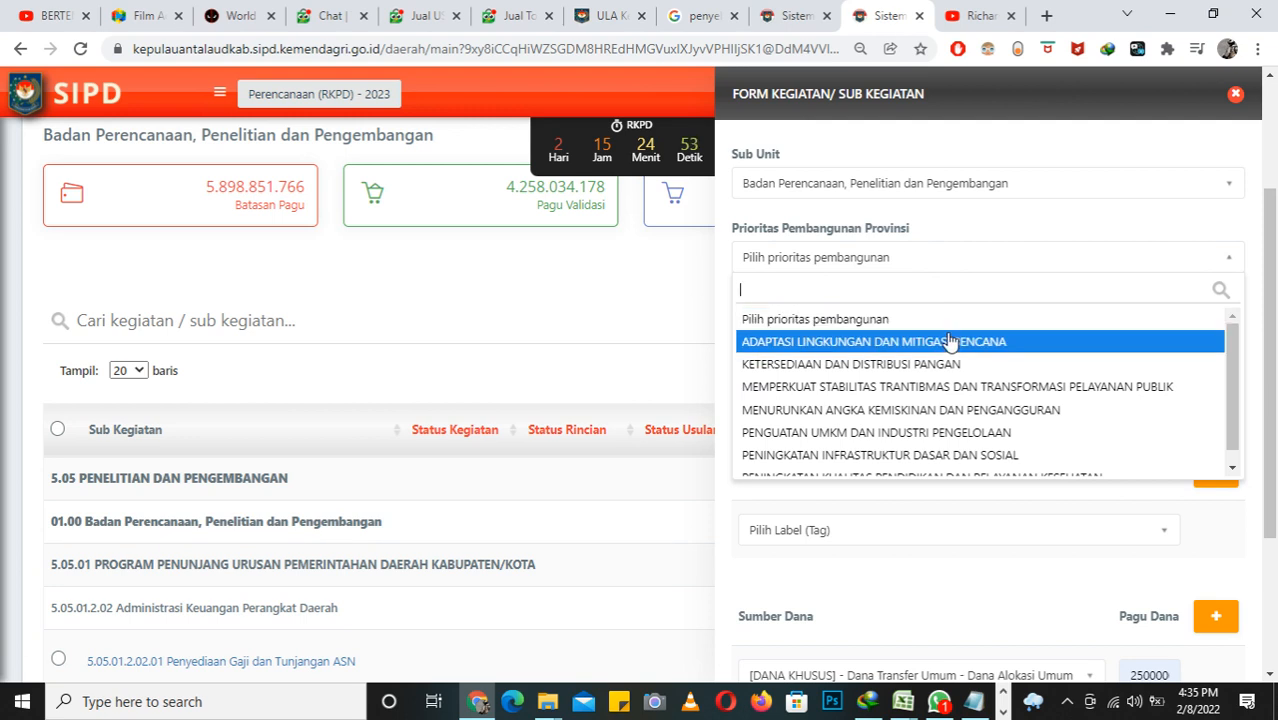
scroll(975, 400, "down", 1)
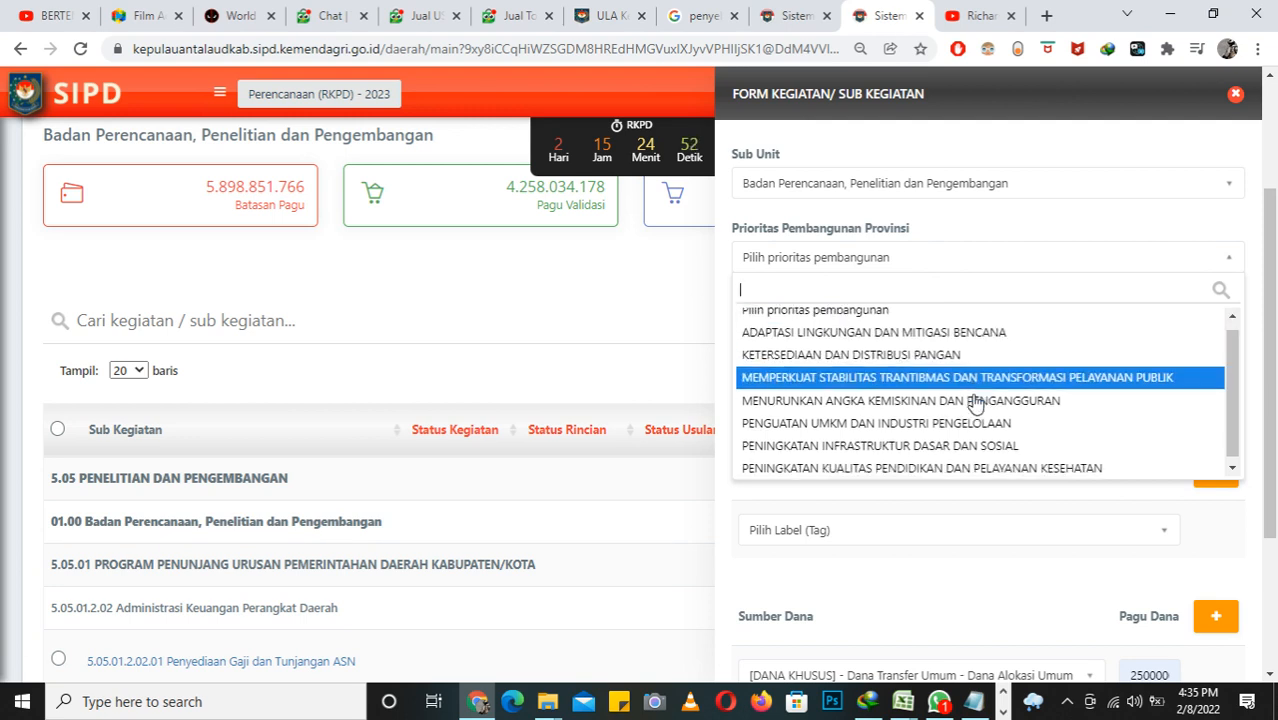
left_click(978, 374)
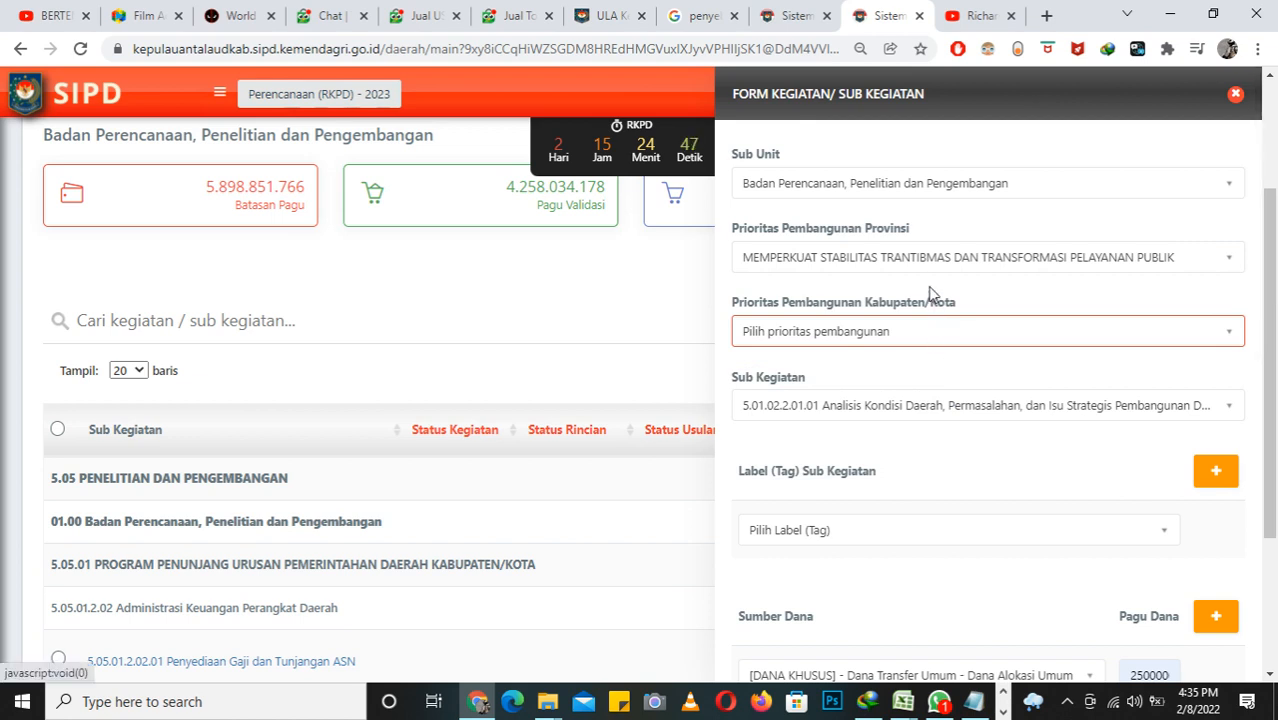
Step: Set Prioritas Pembangunan Kabupaten/Kota to "1.Pembangunan Sumber daya manusia"
left_click(918, 333)
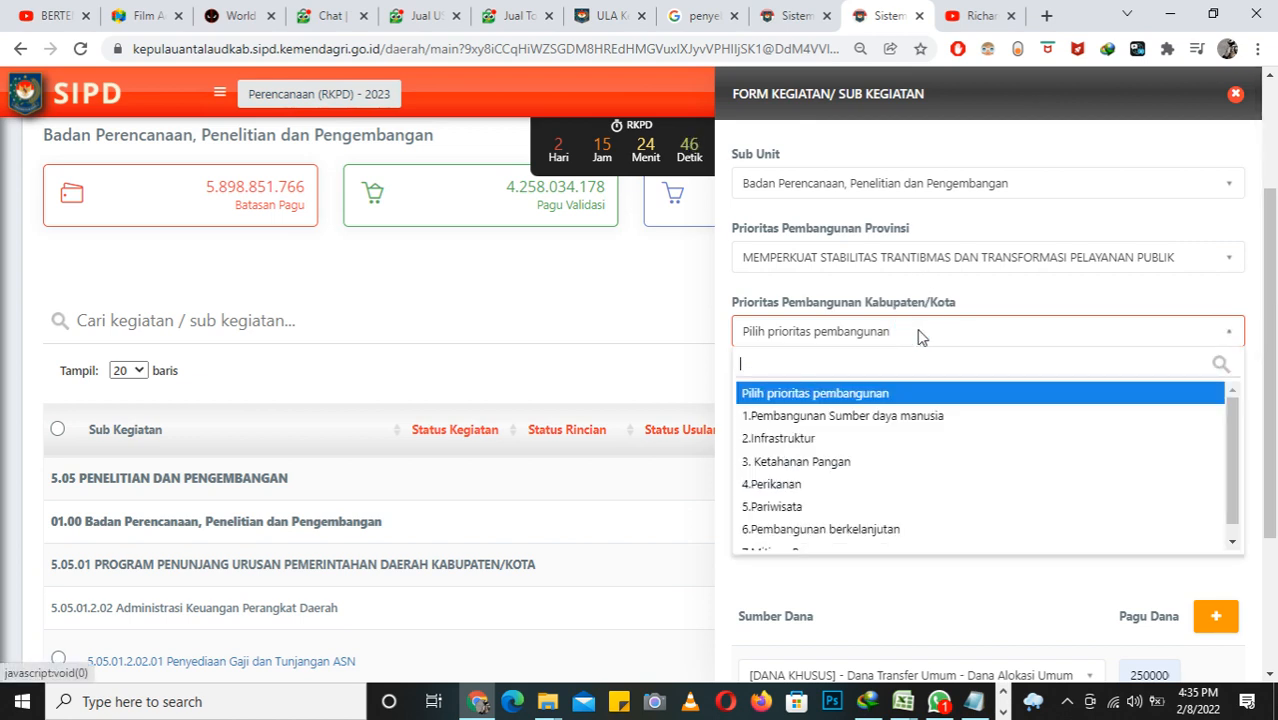
scroll(928, 458, "down", 1)
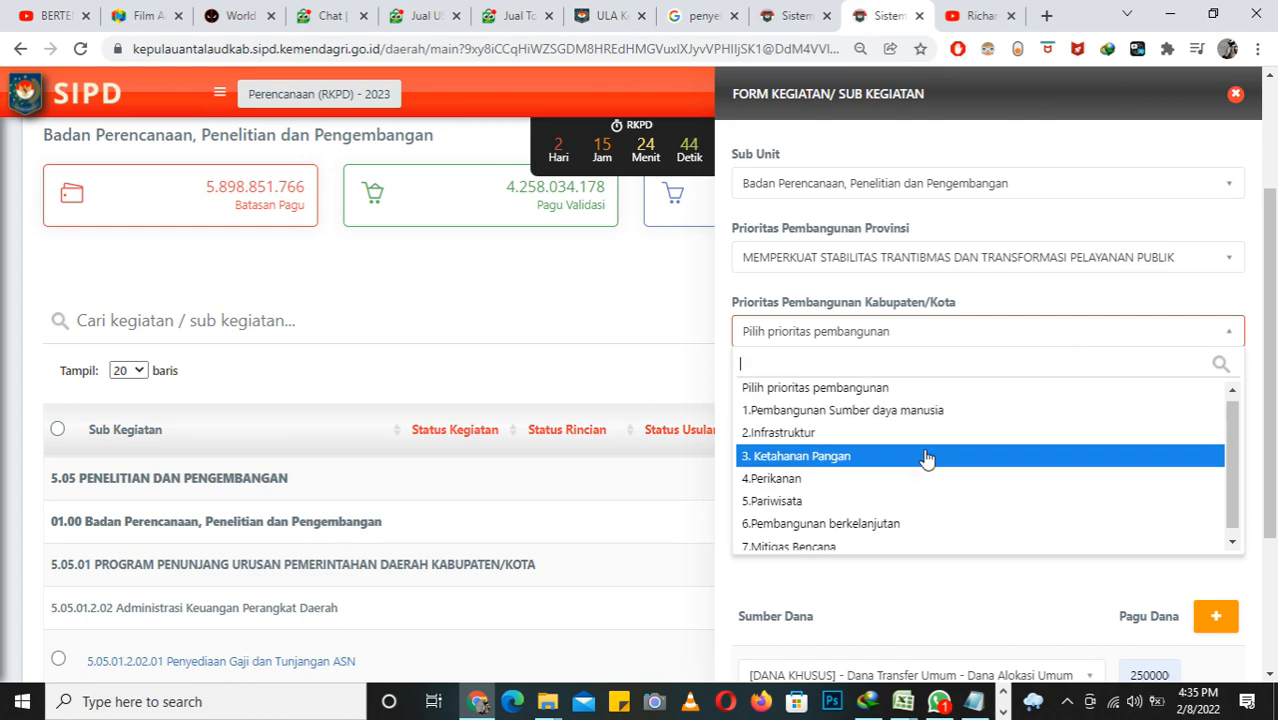
left_click(928, 406)
Step: Save the completed Kegiatan/Sub Kegiatan form
scroll(1027, 427, "down", 3)
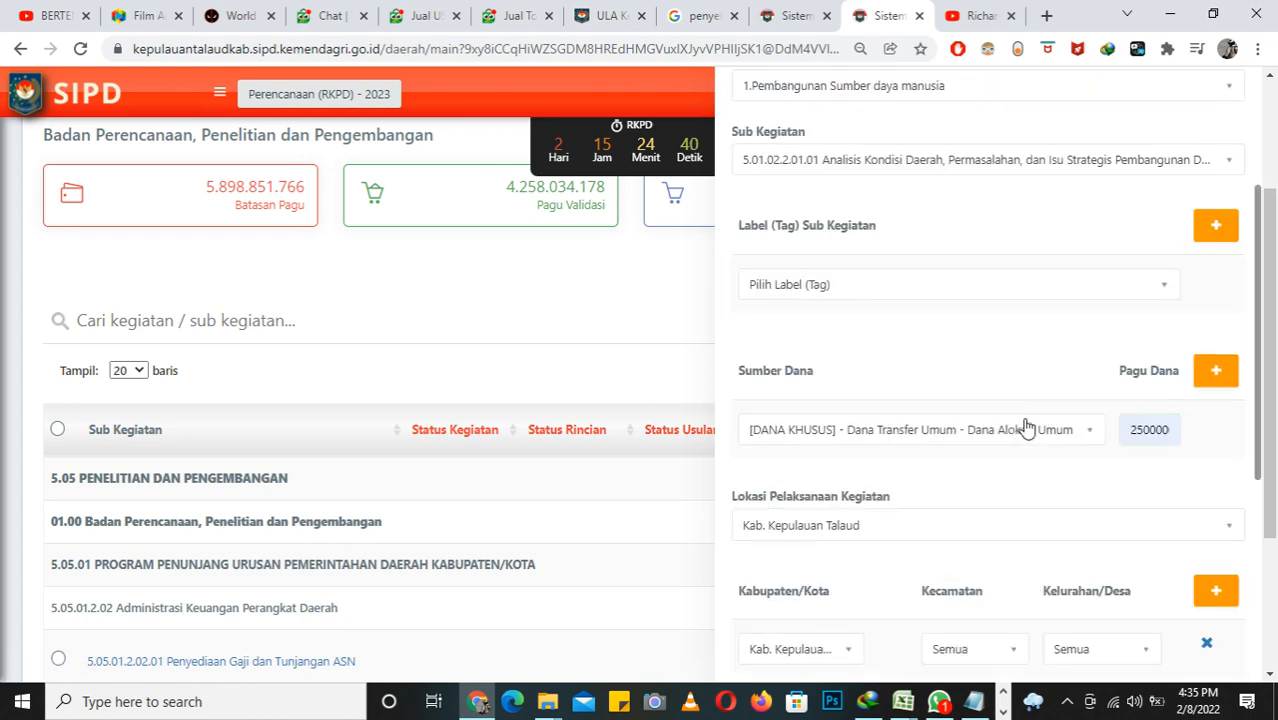
scroll(1027, 427, "down", 5)
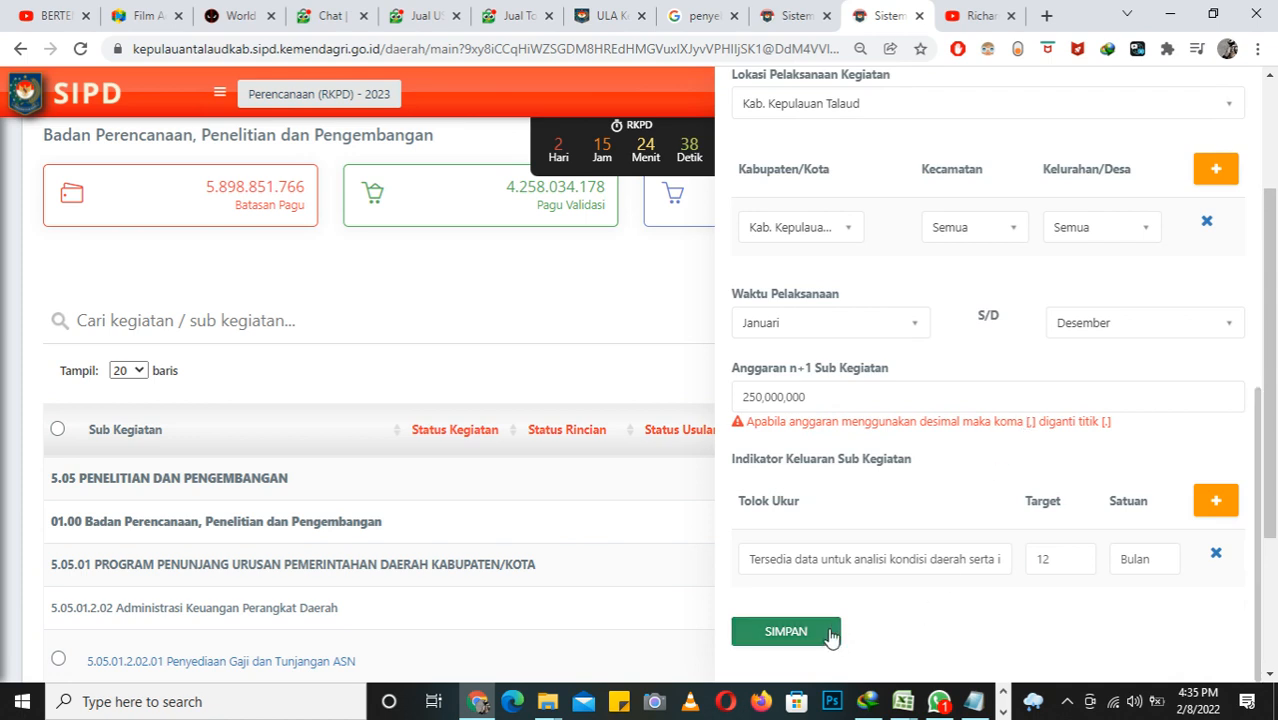
left_click(820, 633)
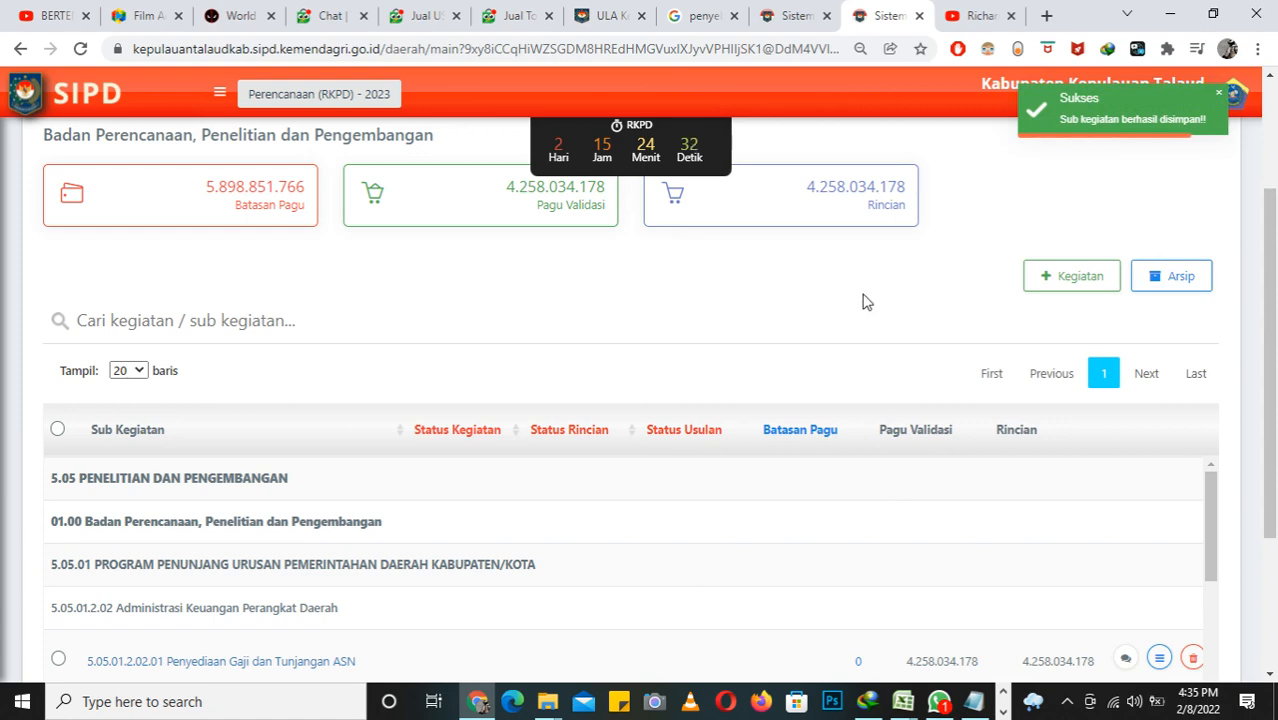
Step: Open the operator settings for Sub Kegiatan 5.01.02.2.01.01 Analisis Kondisi Daerah, Permasalahan, dan Isu Strategis Pembangunan Daerah
scroll(864, 300, "down", 3)
scroll(815, 345, "down", 2)
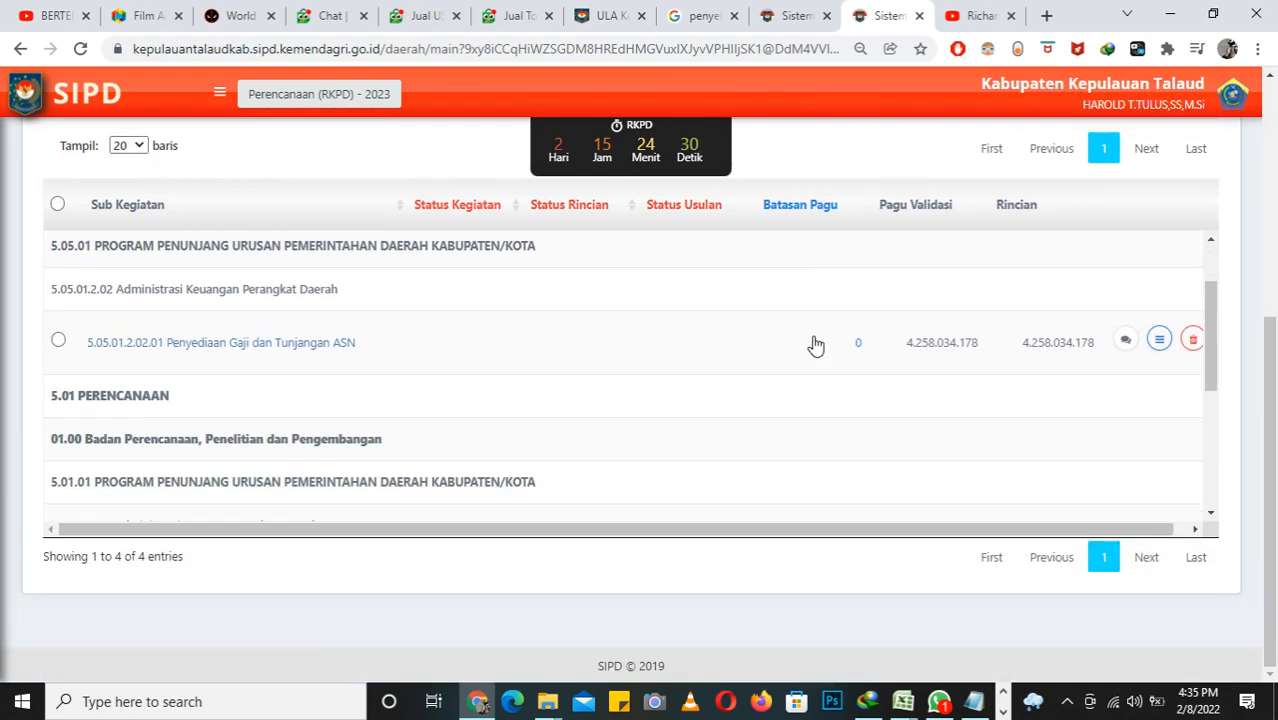
scroll(815, 345, "down", 2)
scroll(815, 345, "down", 2)
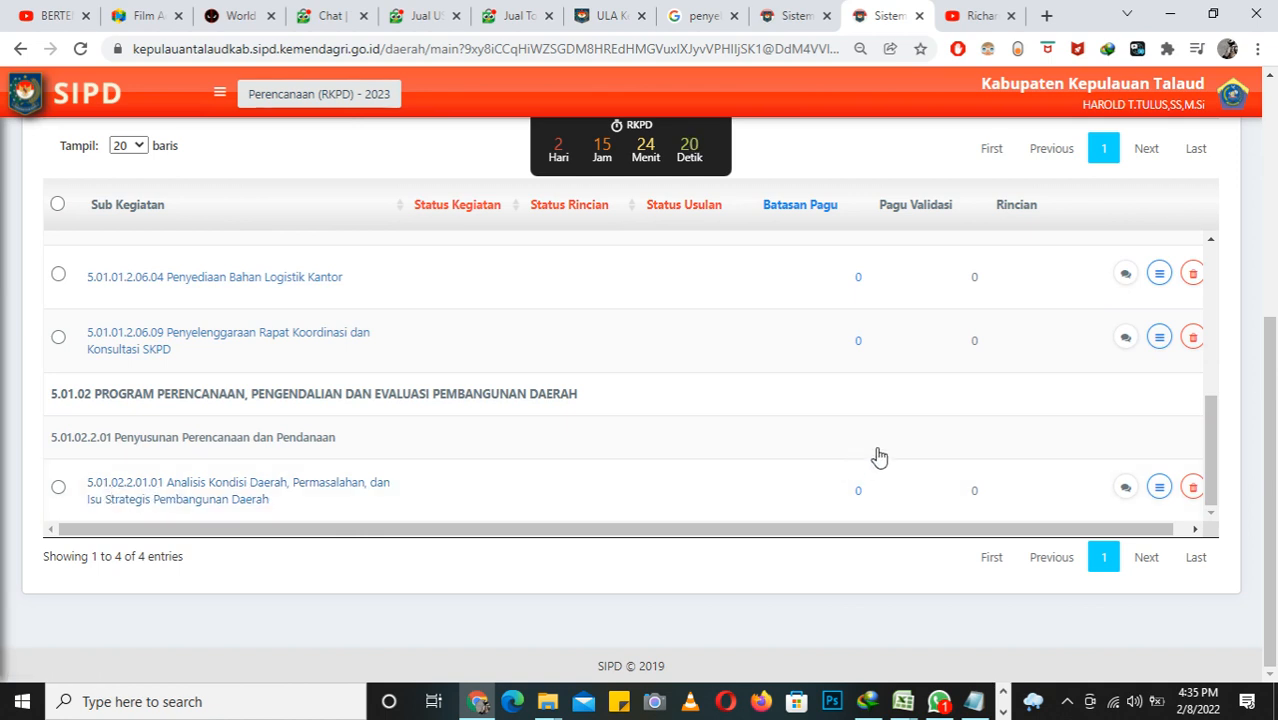
left_click(1158, 489)
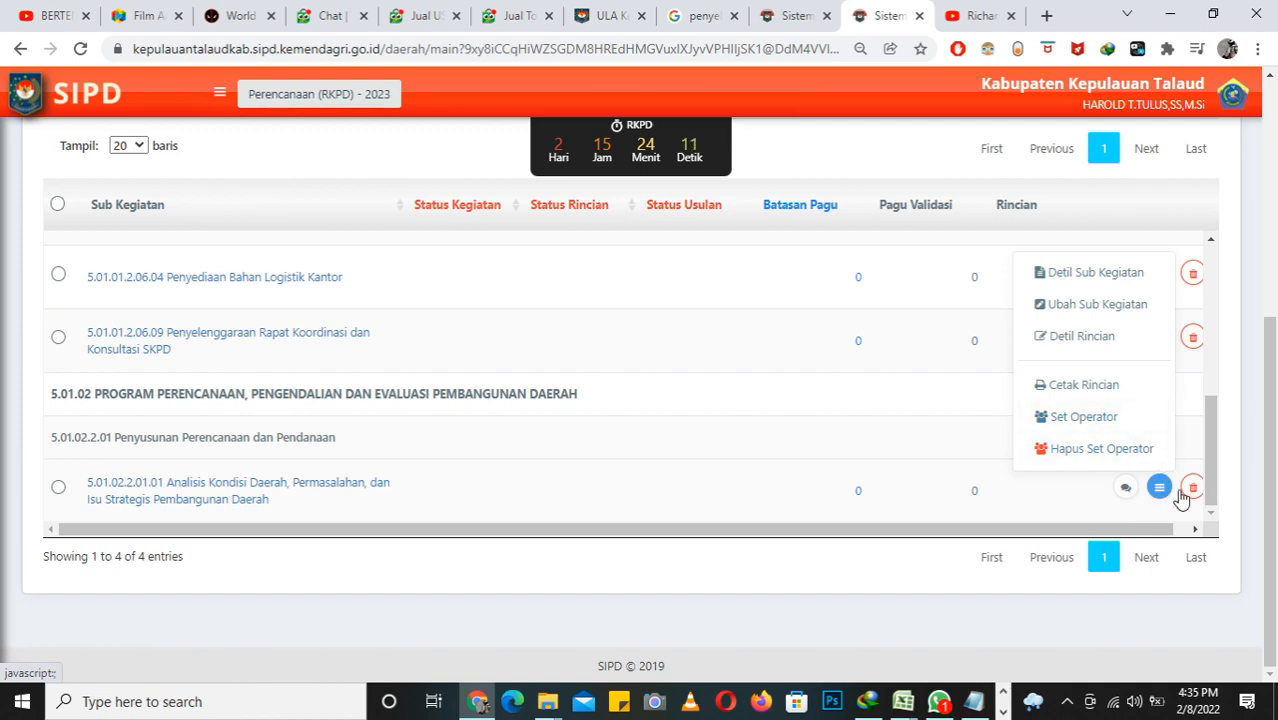
left_click(1105, 418)
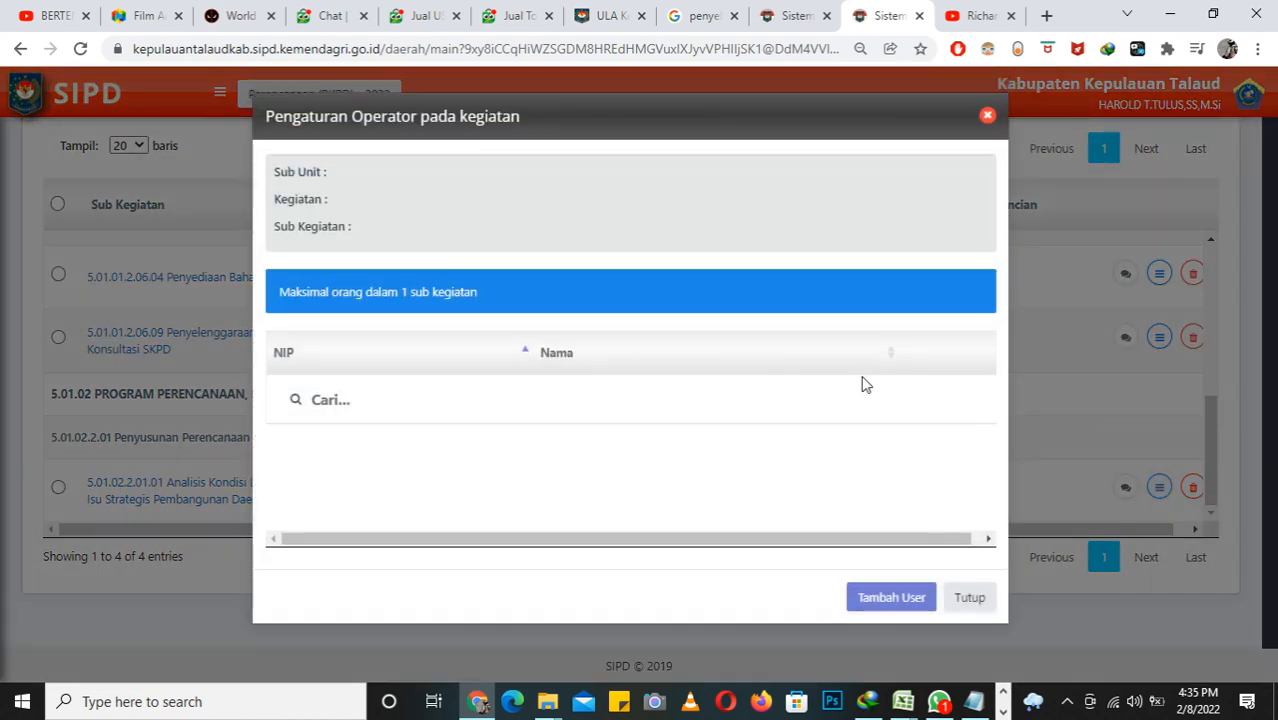
Step: Find the intended operator in the staff list and assign that staff member as operator of the sub kegiatan
left_click(893, 615)
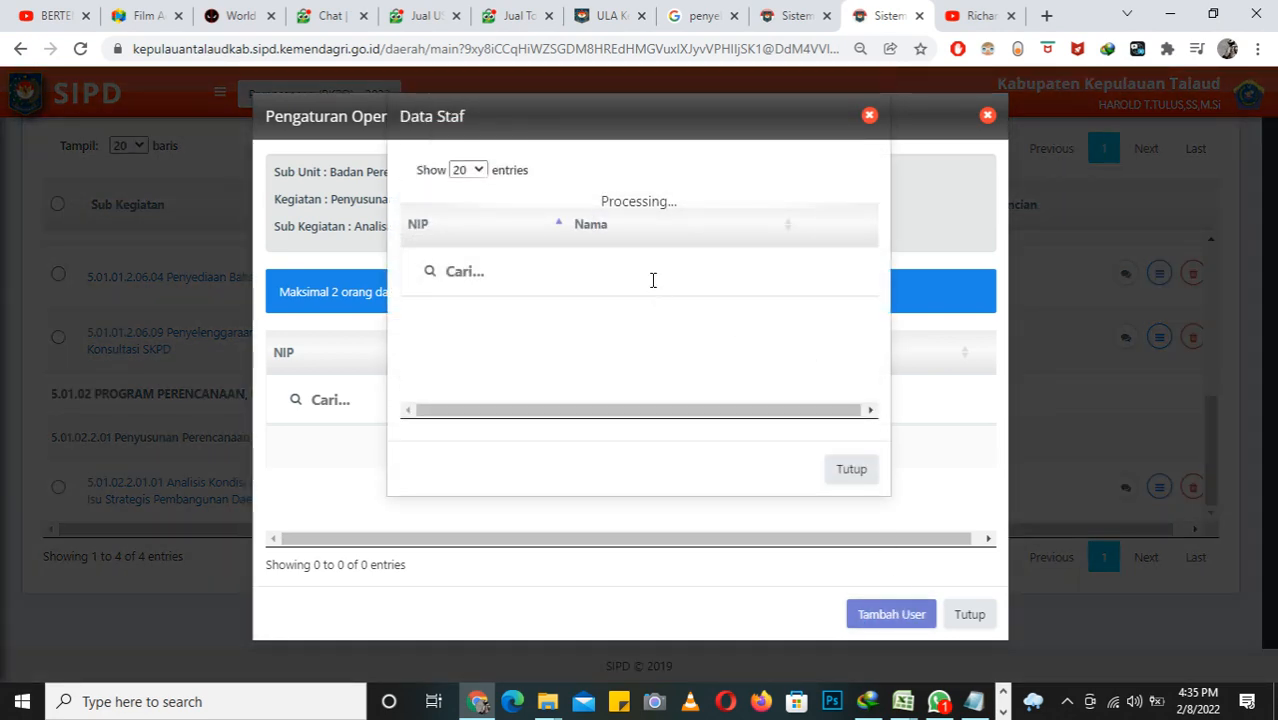
left_click(652, 280)
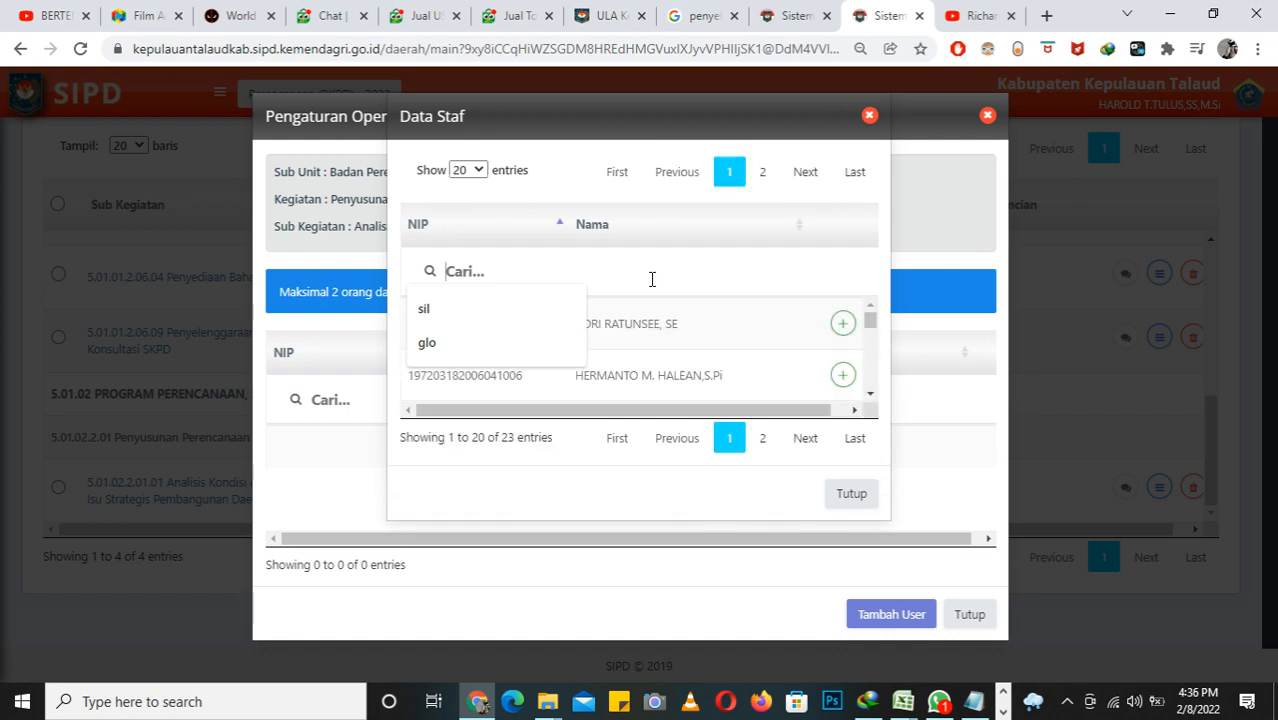
type("r")
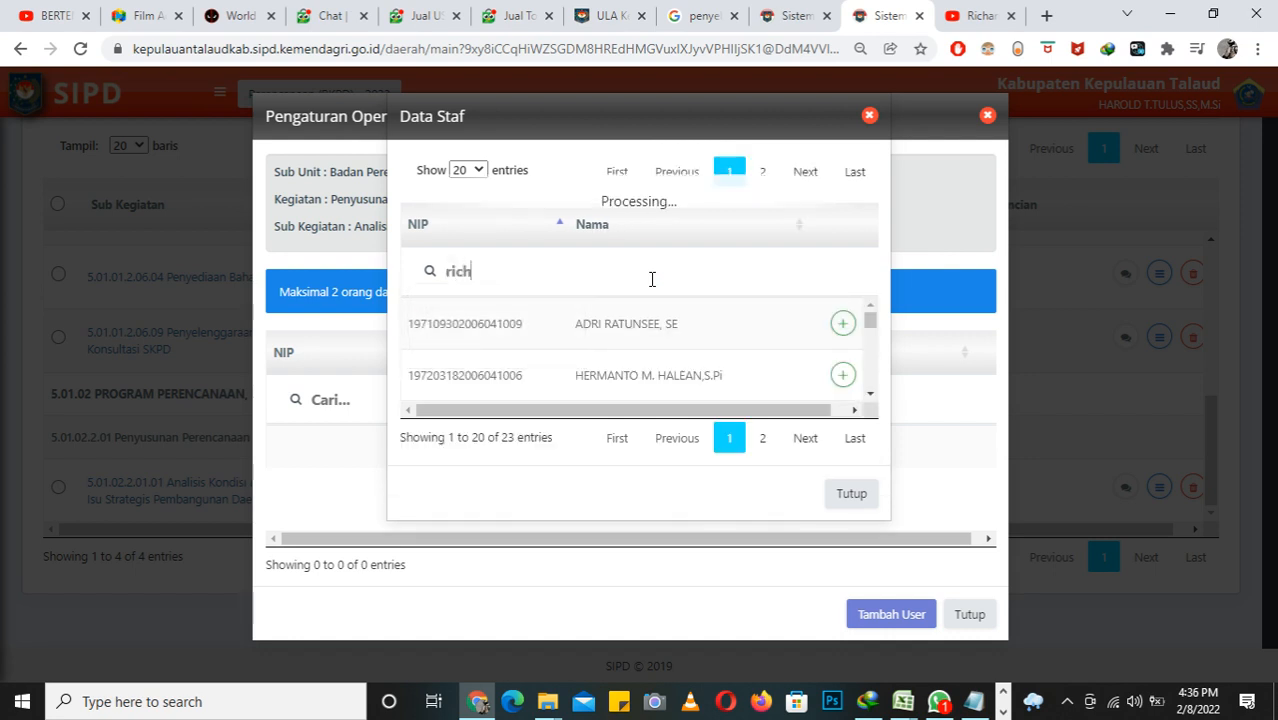
type("icha")
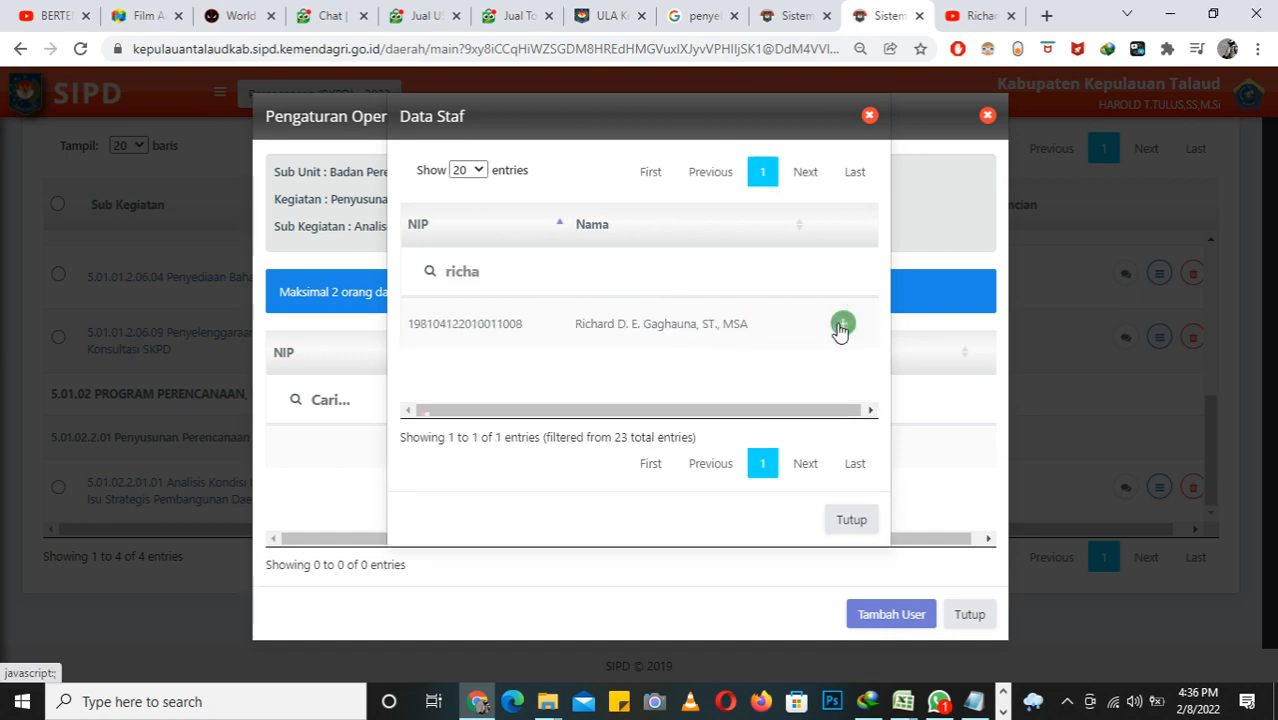
left_click(842, 324)
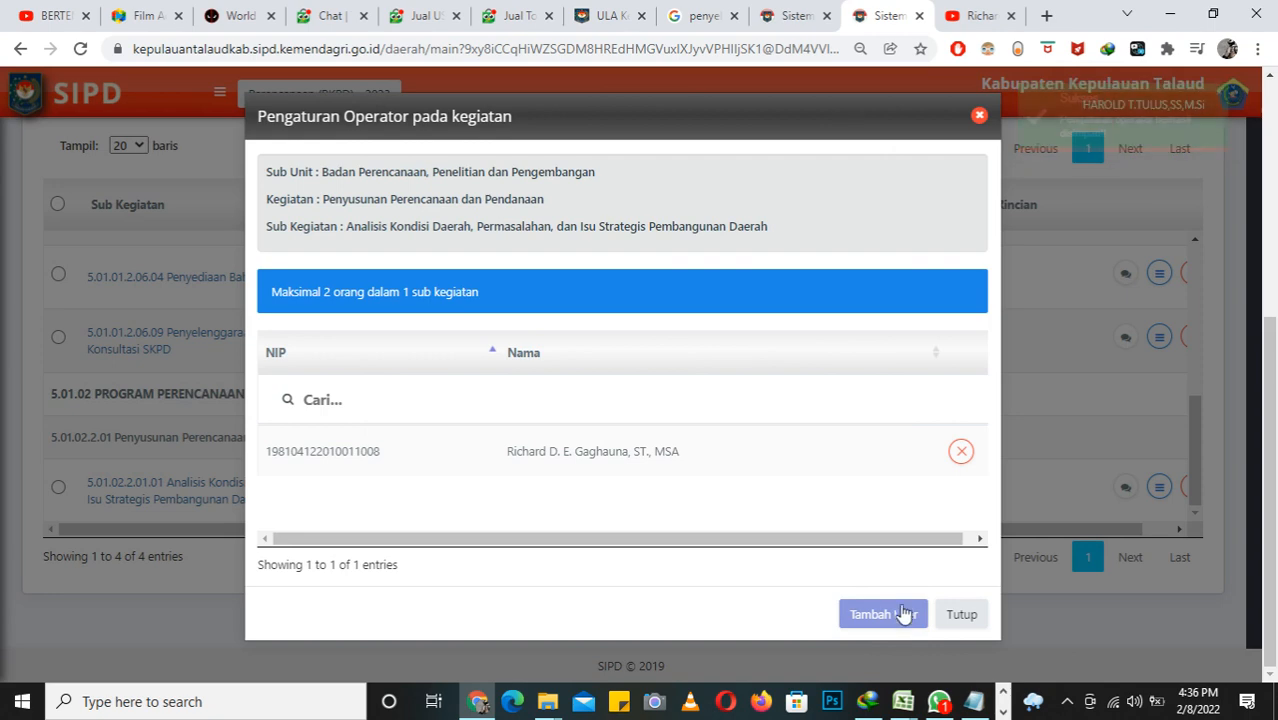
left_click(885, 620)
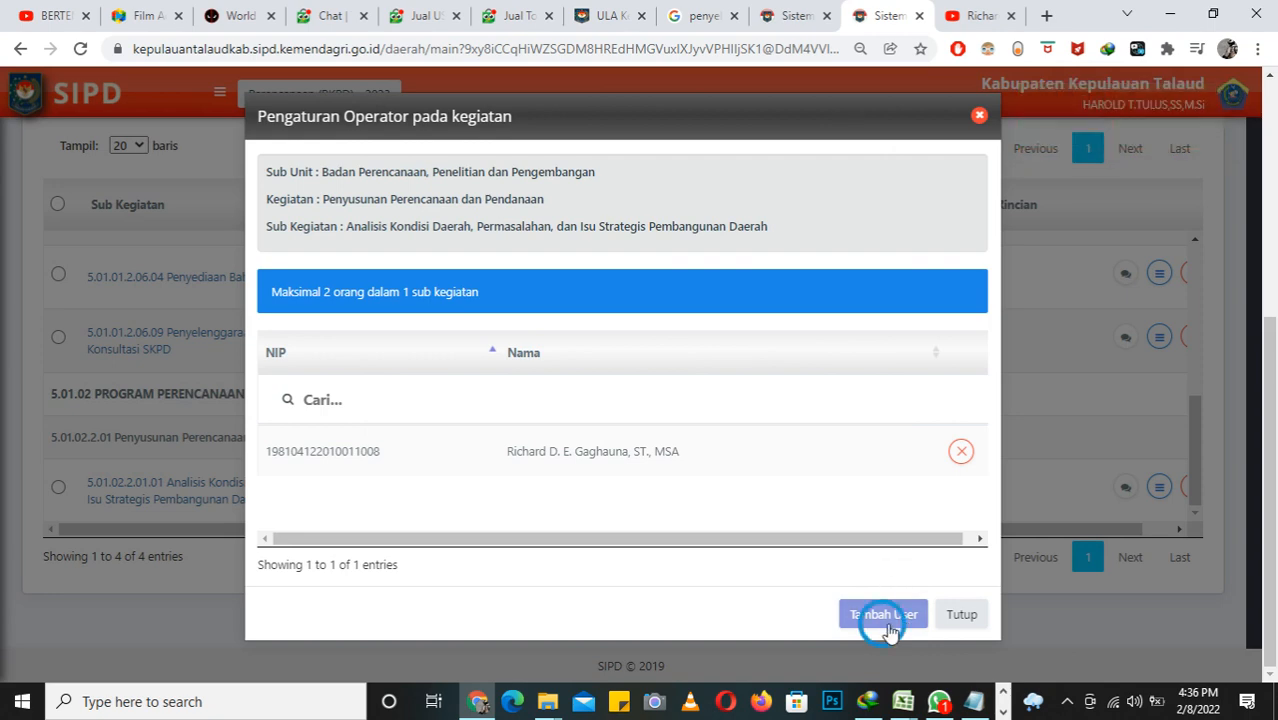
left_click(845, 496)
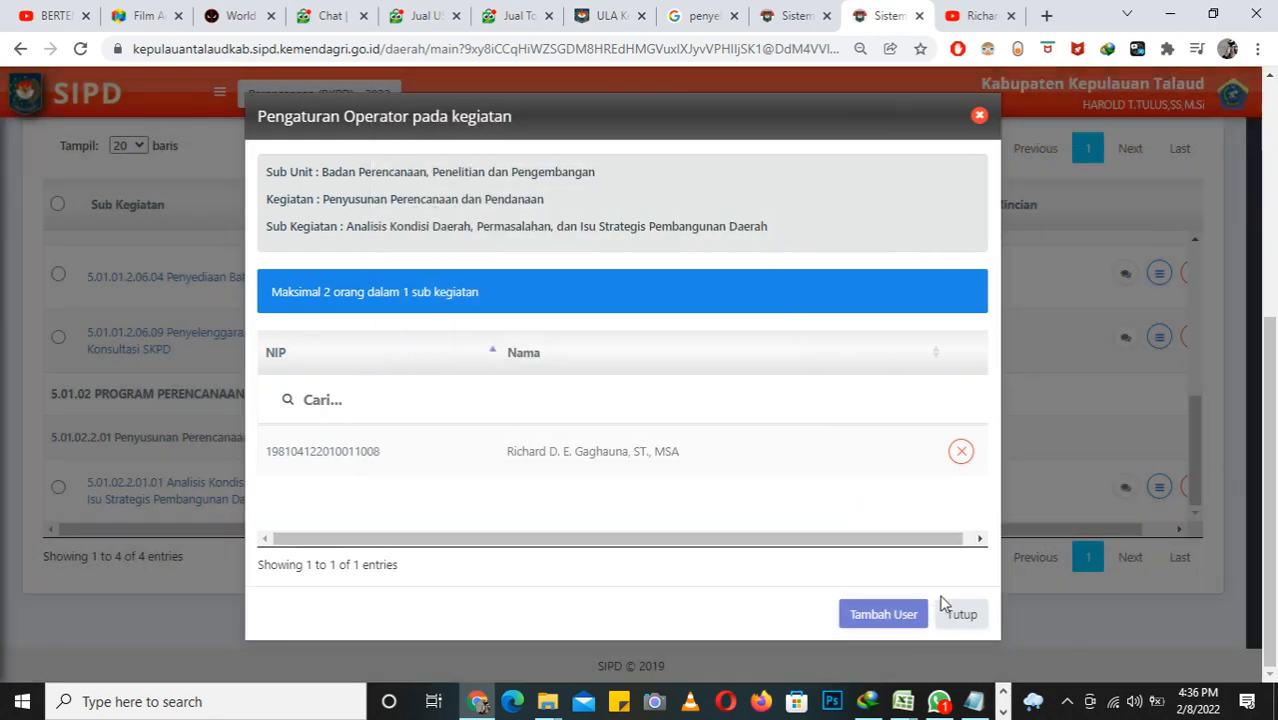
left_click(959, 615)
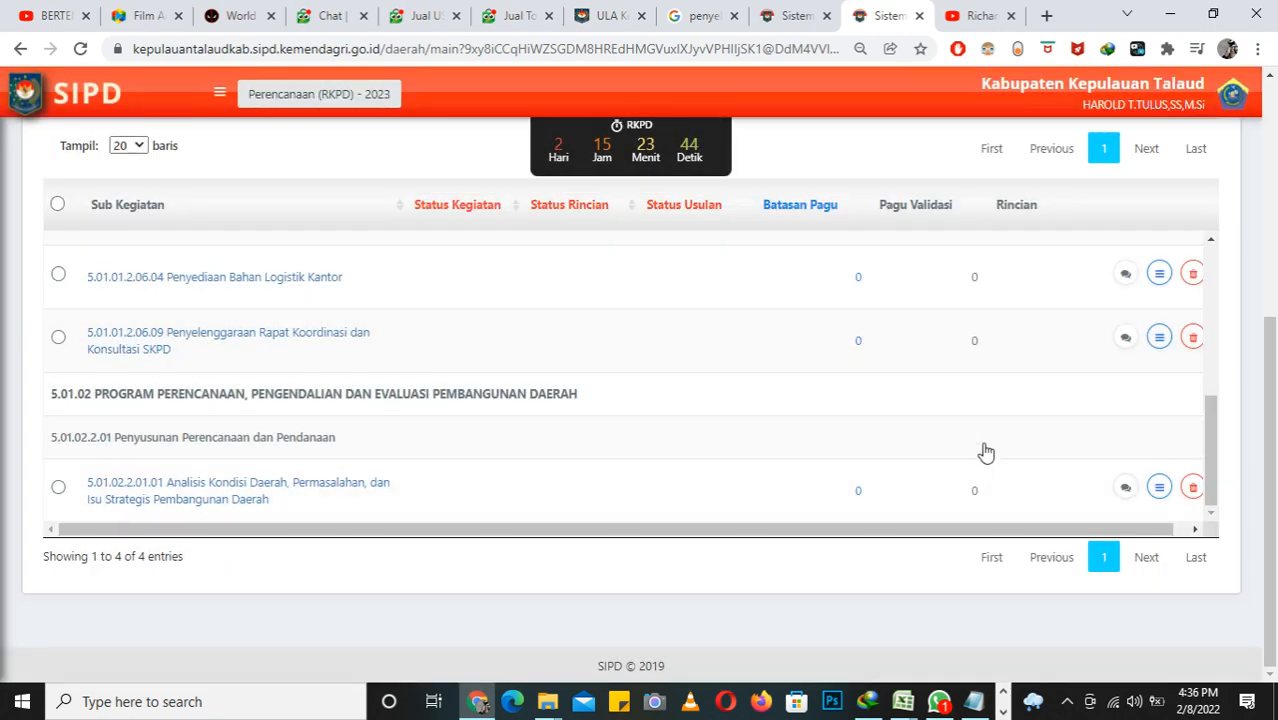
Step: Reopen the operator settings of Sub Kegiatan 5.01.02.2.01.01 to check the assigned operator
left_click(1159, 487)
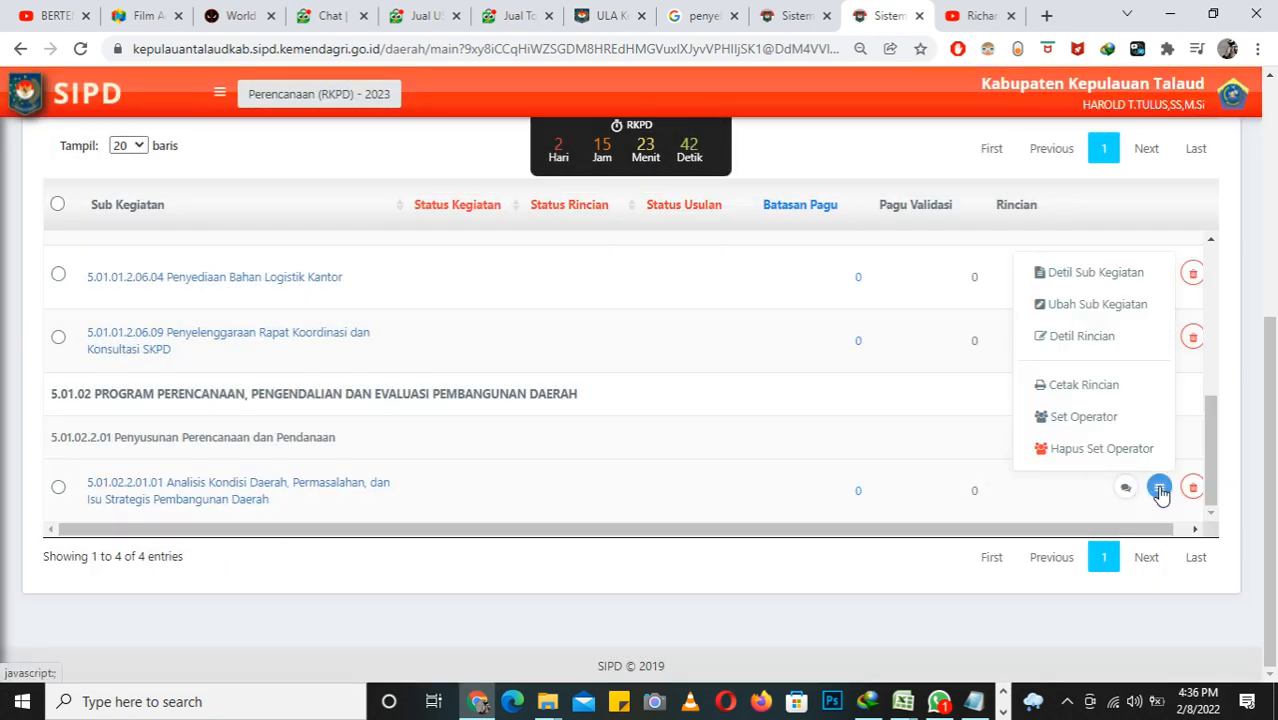
left_click(1133, 428)
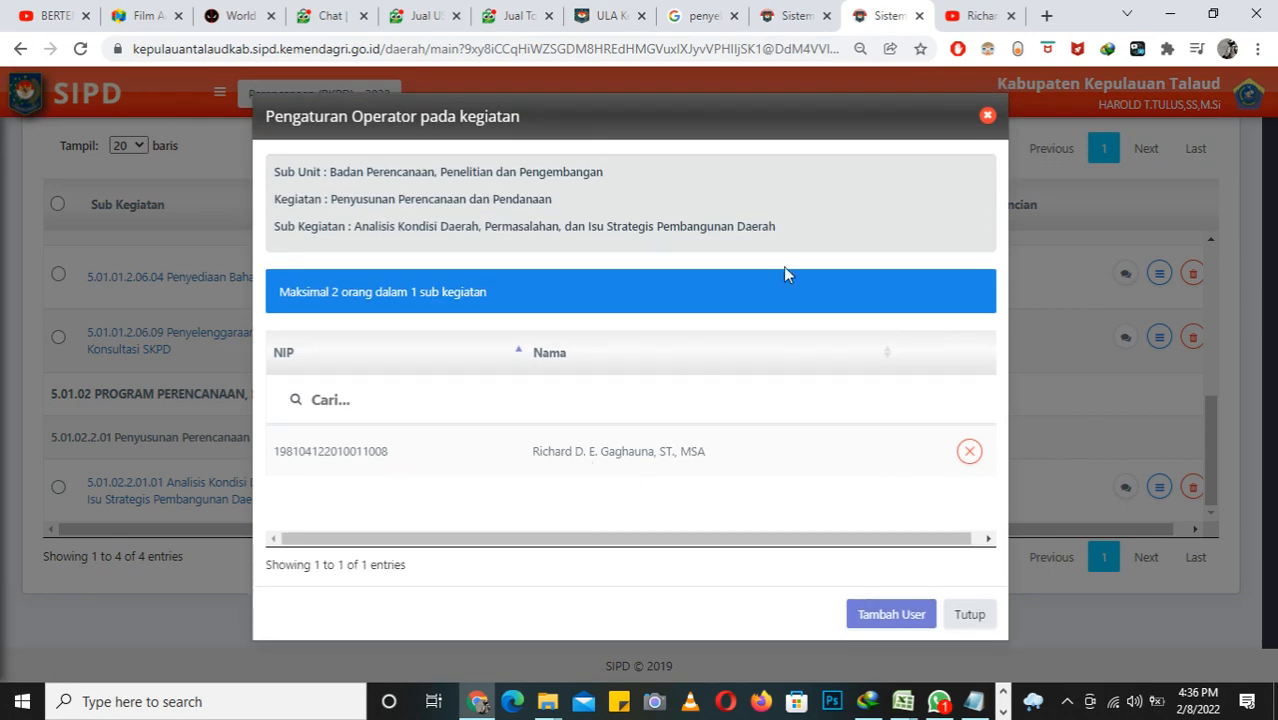
left_click(987, 116)
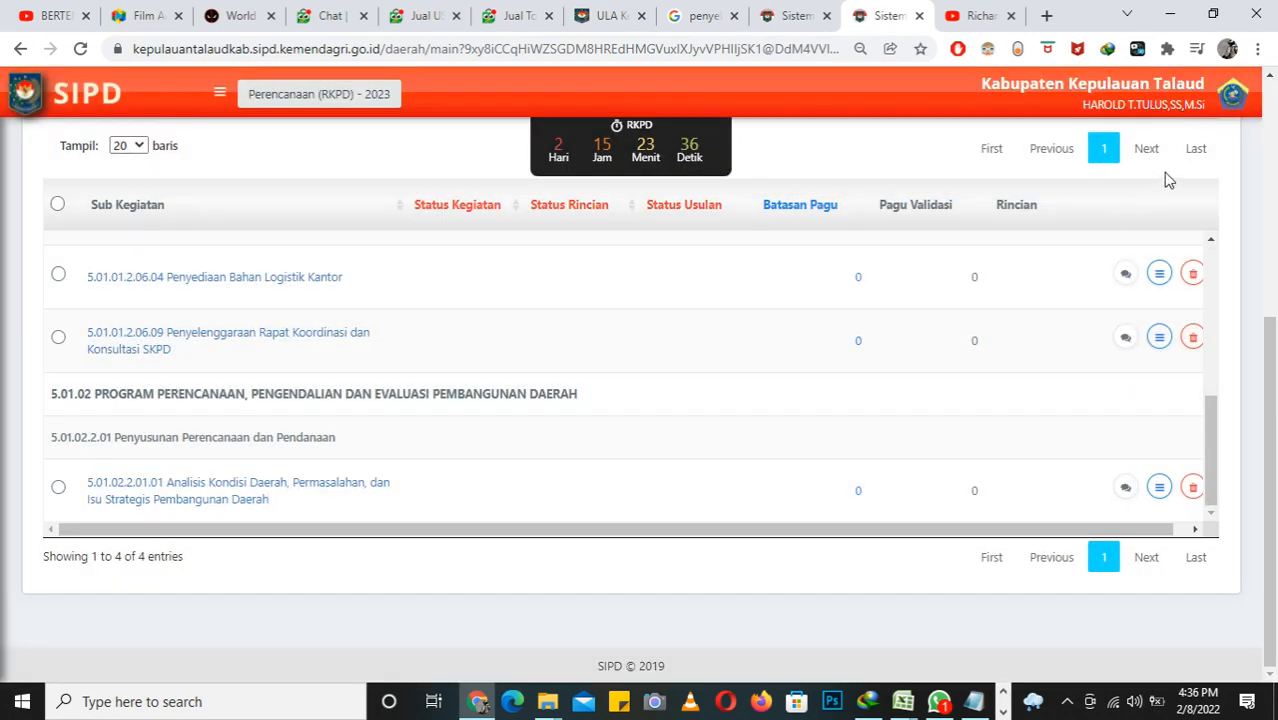
Step: Log out of the current SIPD account
left_click(1232, 98)
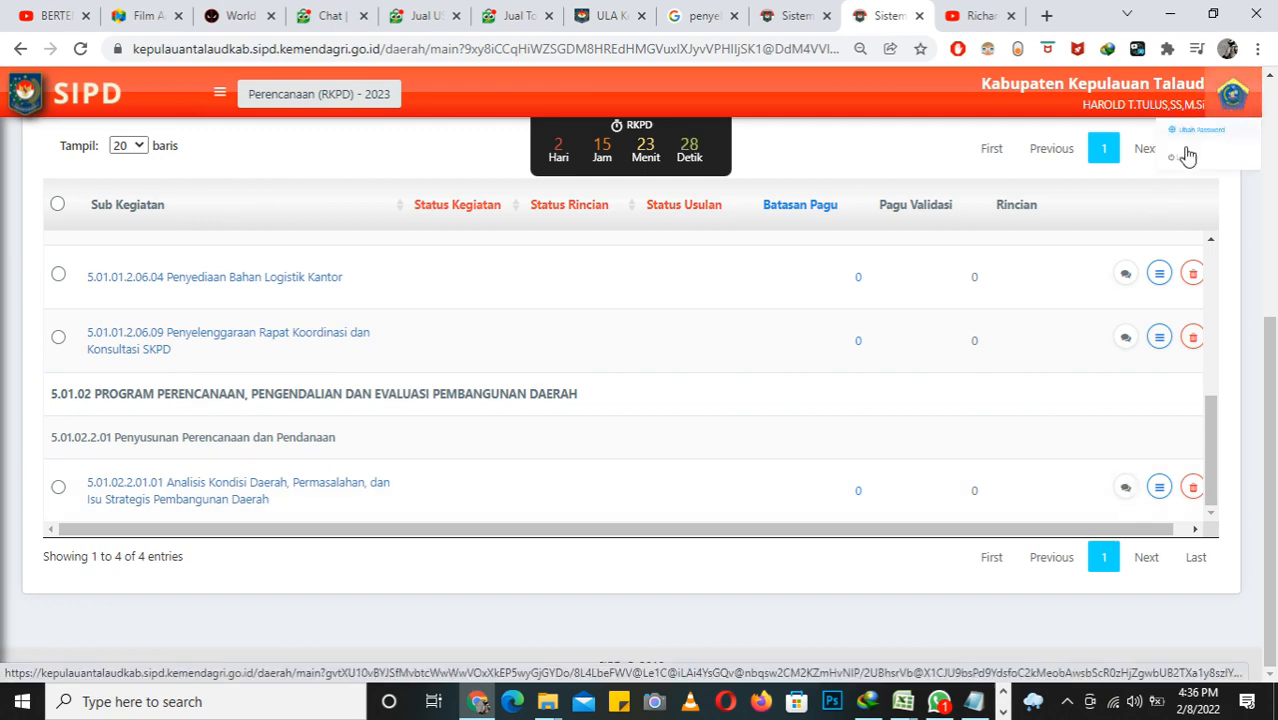
left_click(1133, 192)
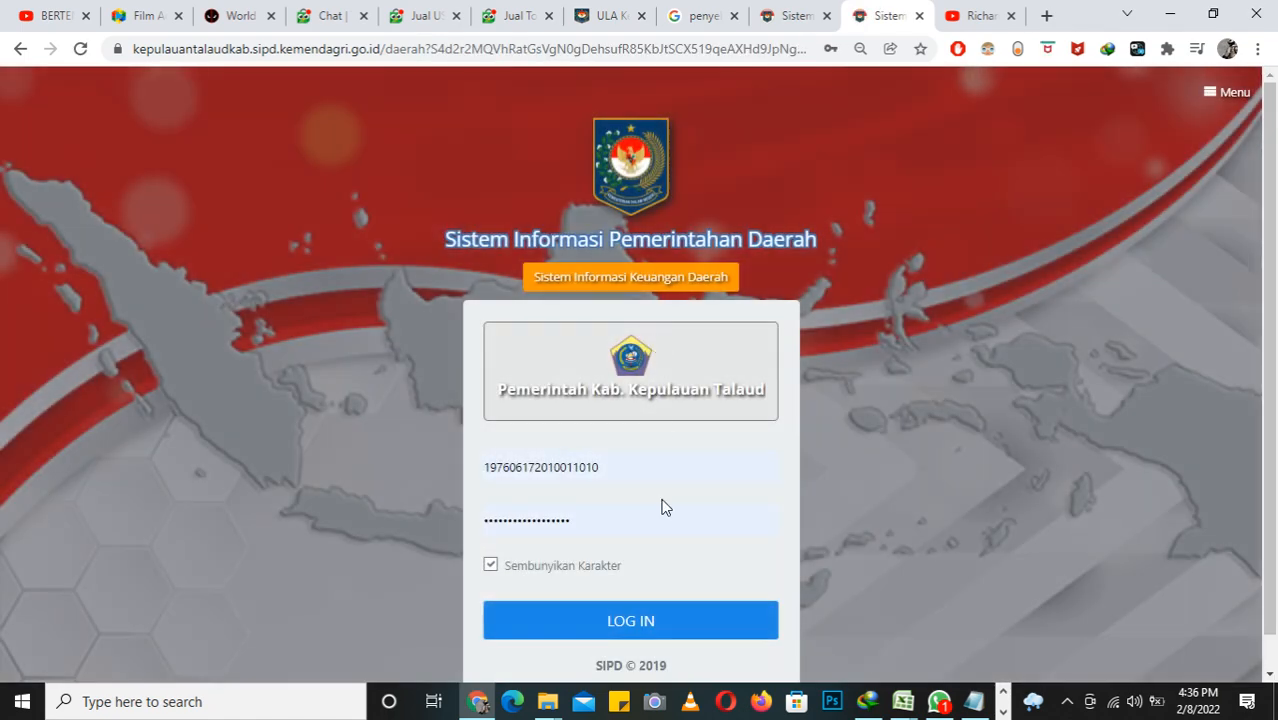
Step: Fill in the assigned operator's employee number and saved account password on the login form and try to log in
left_click_drag(653, 467, 454, 468)
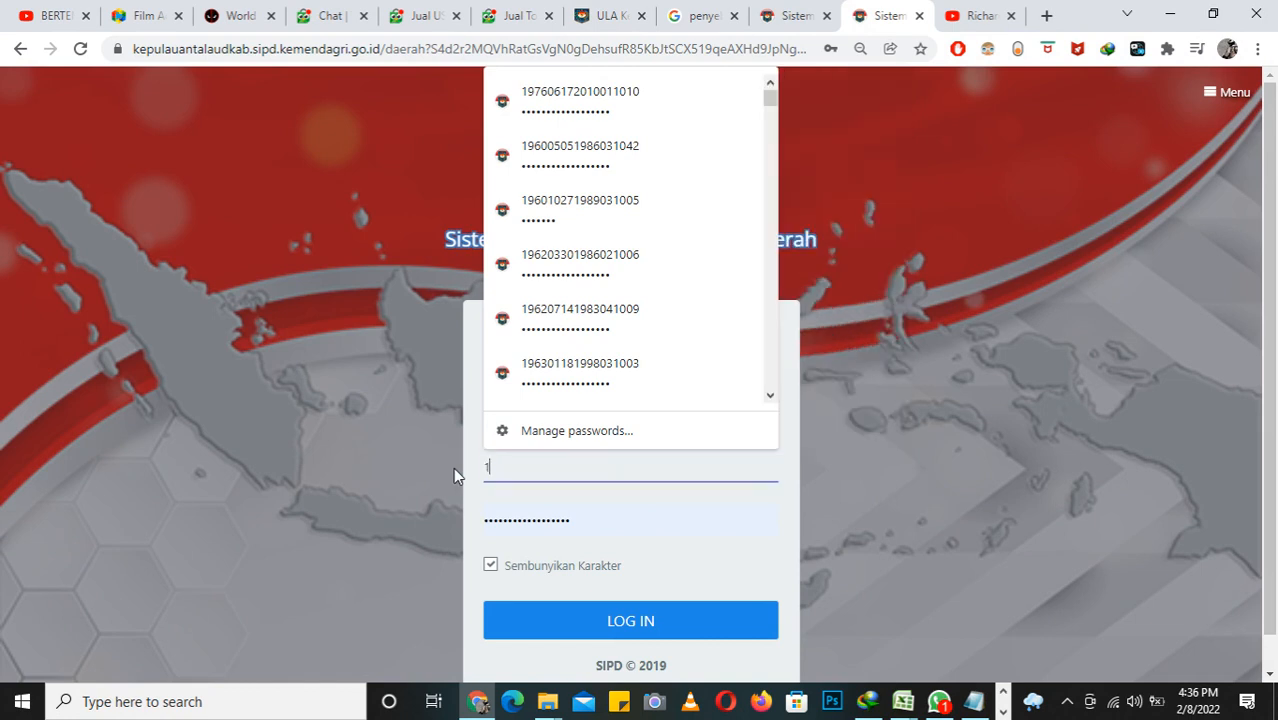
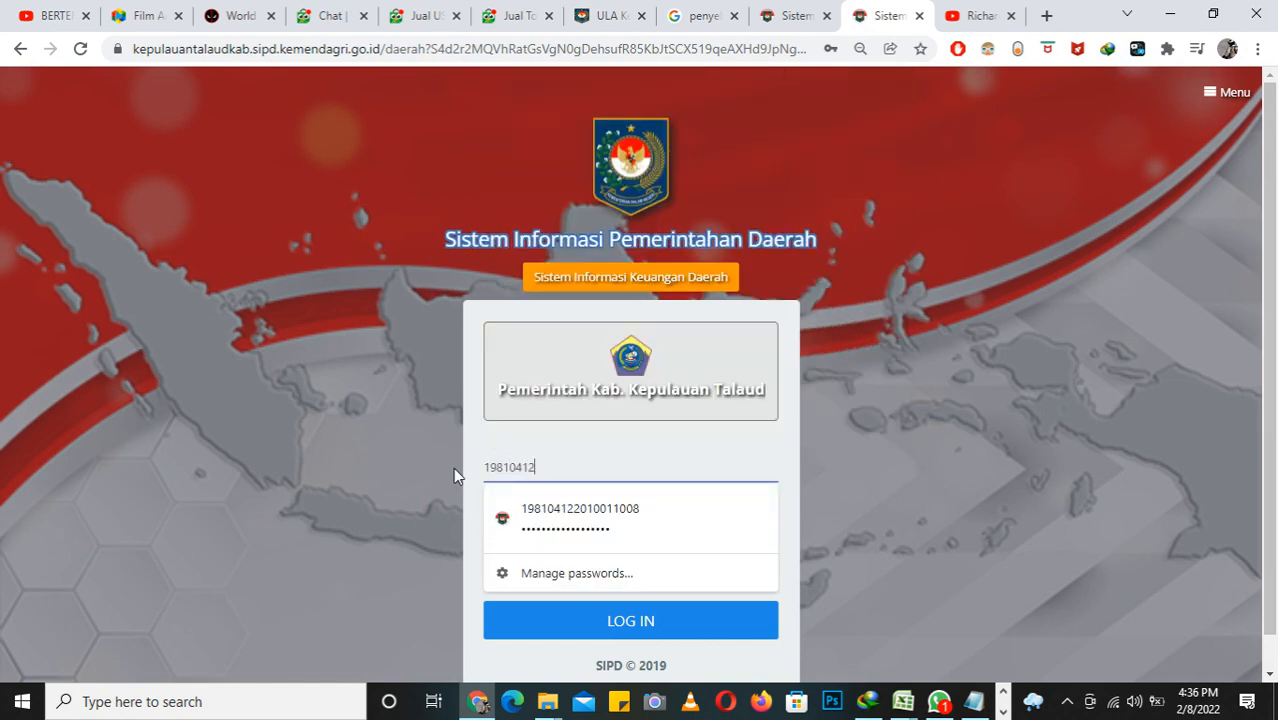
left_click(525, 510)
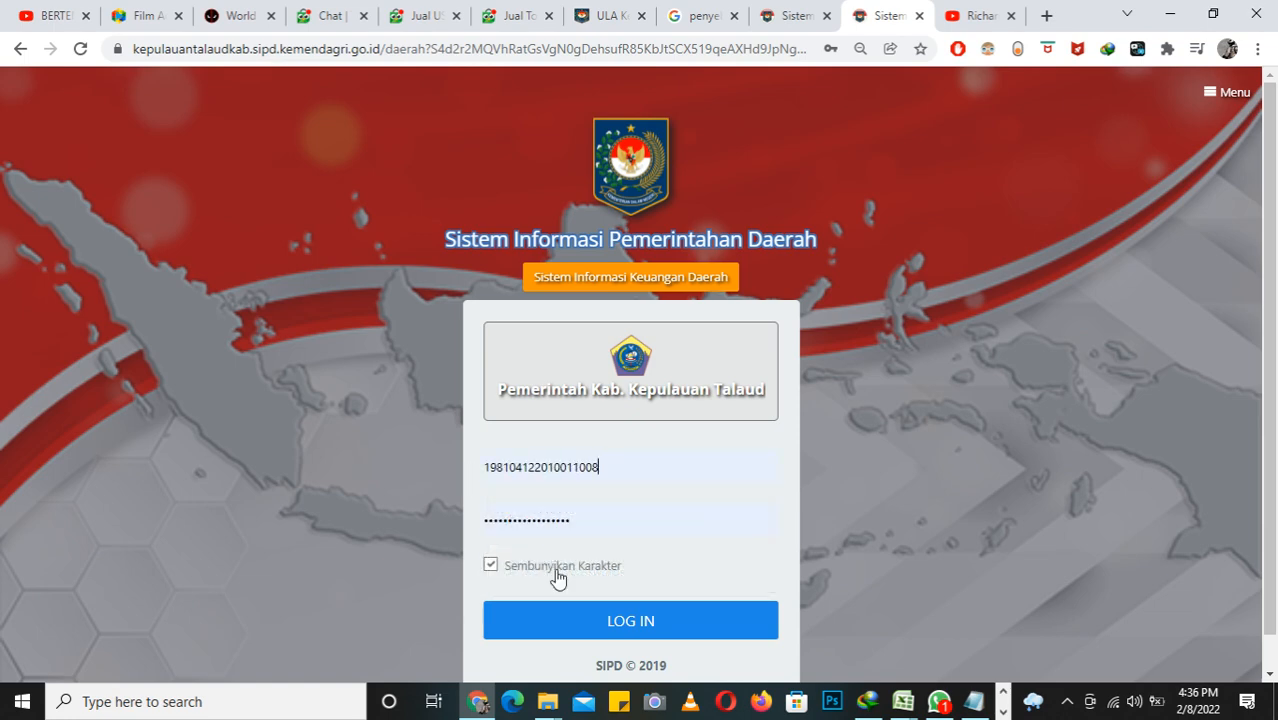
left_click(586, 614)
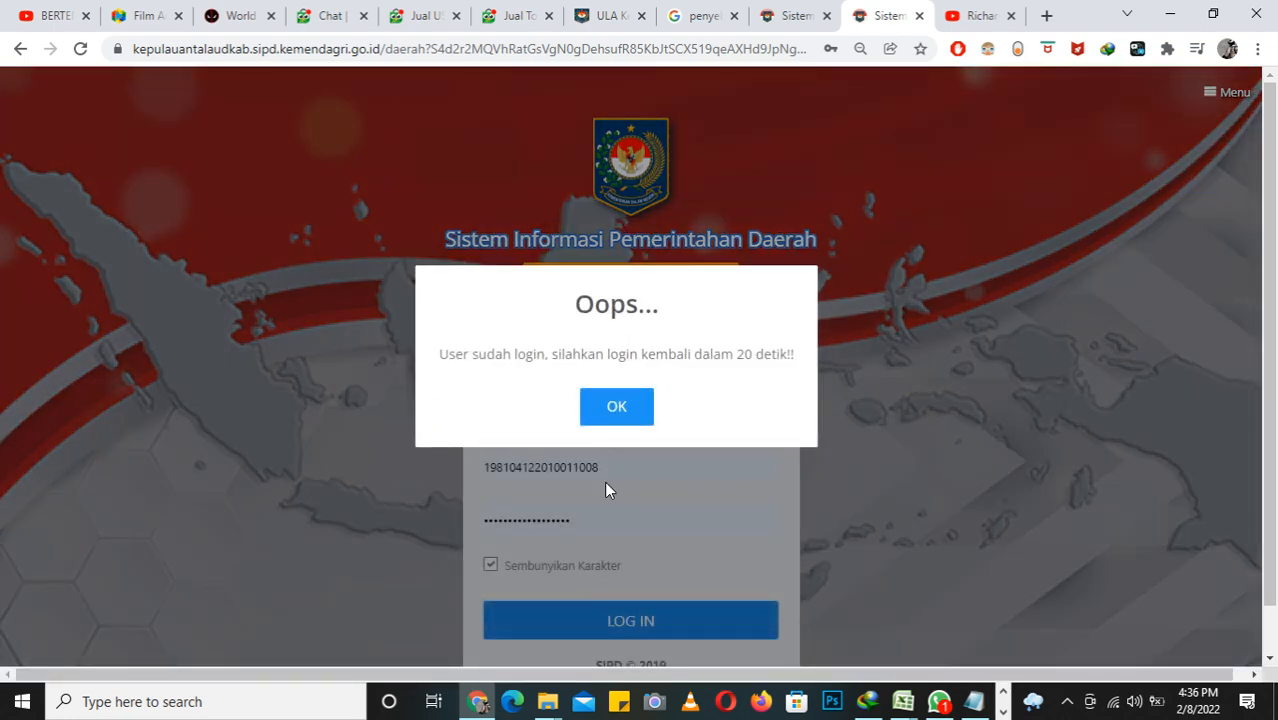
left_click(617, 408)
left_click(648, 622)
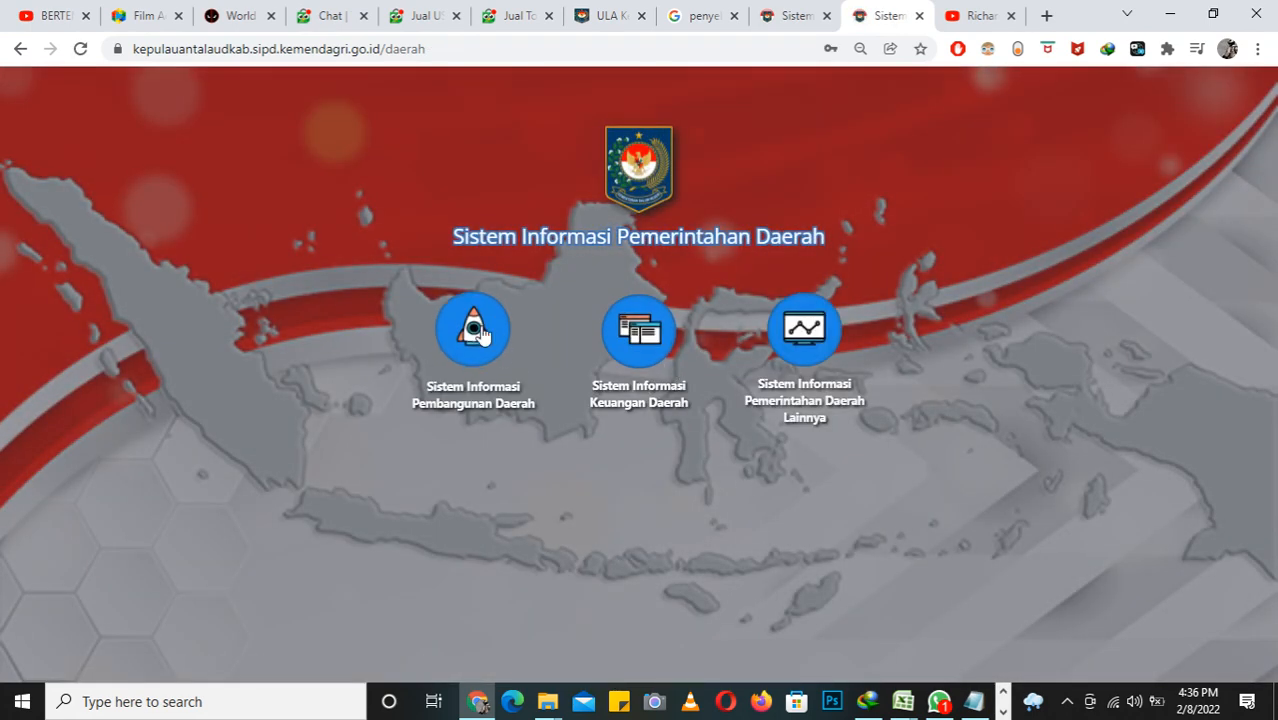
Step: Try to log in to Sistem Informasi Pembangunan Daerah with the operator's account through Perencanaan Pembangunan Daerah
left_click(480, 333)
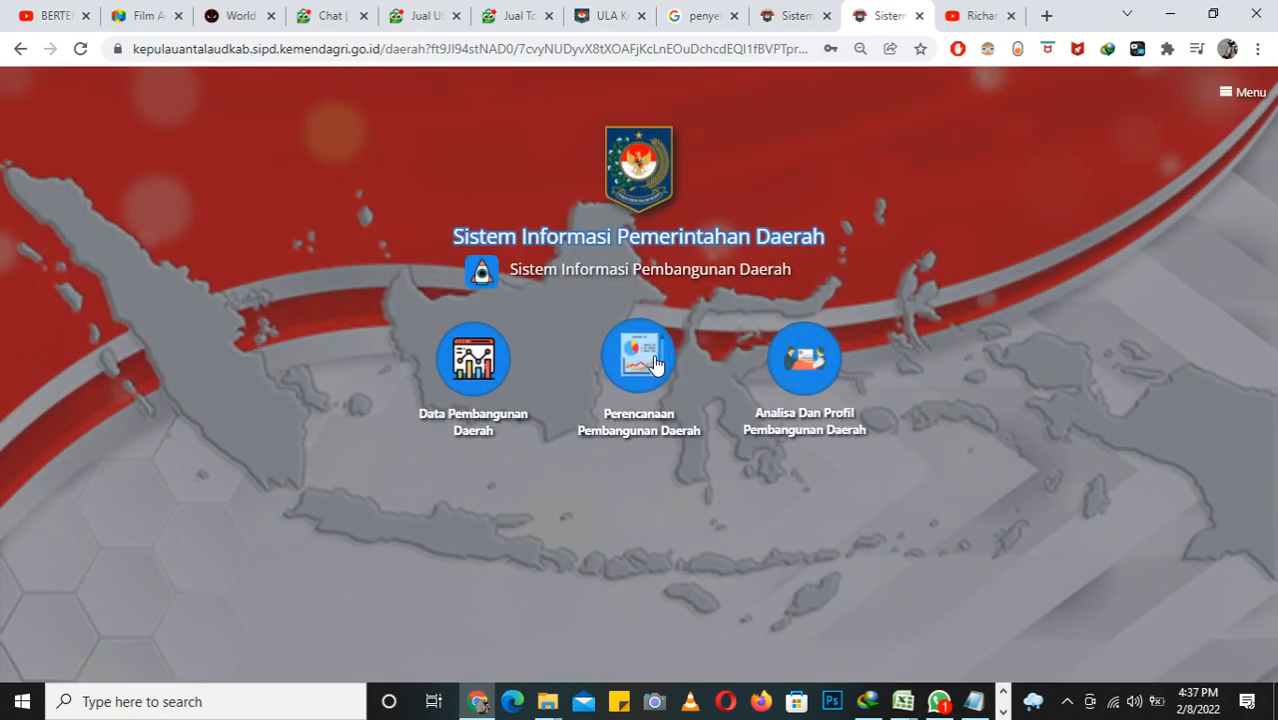
left_click(652, 373)
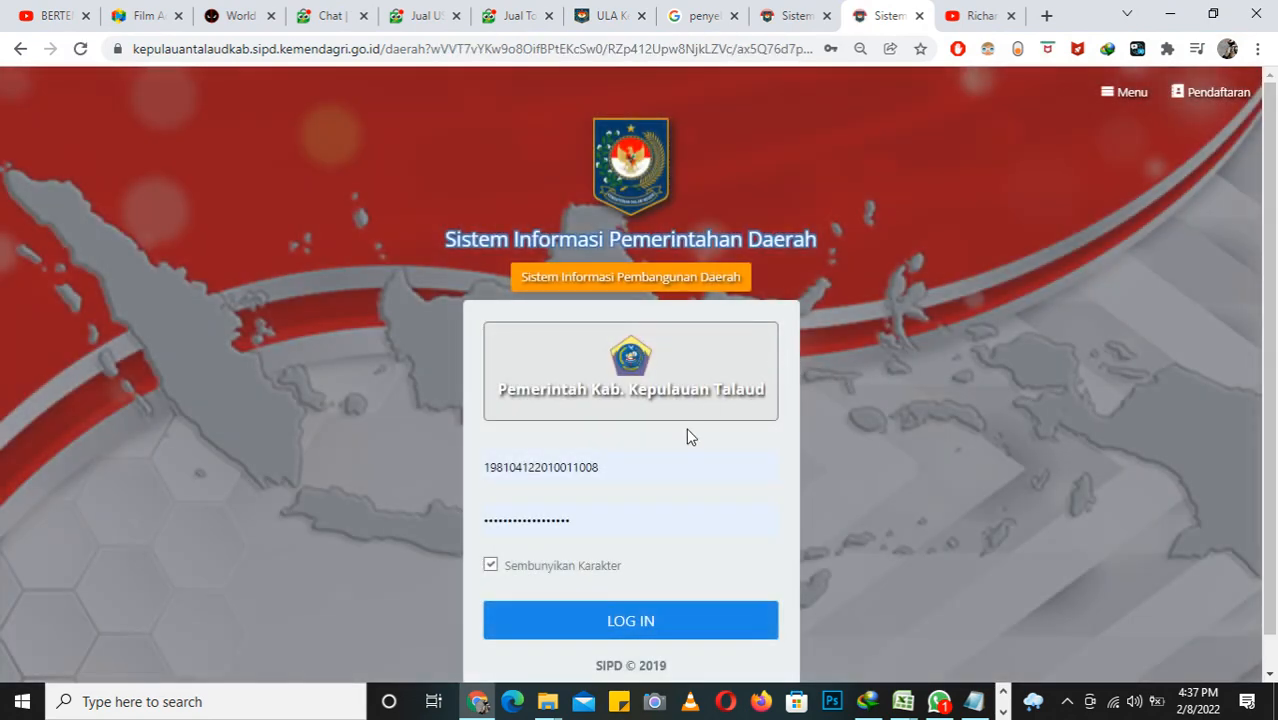
left_click(631, 605)
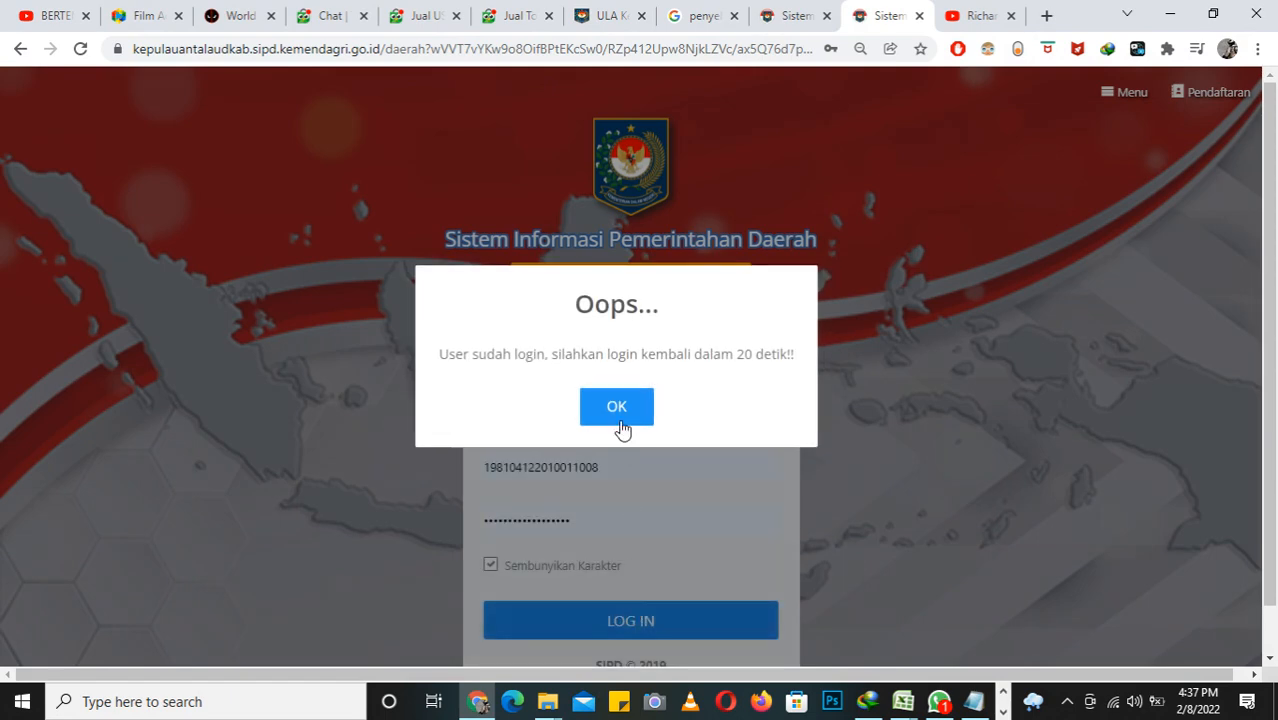
left_click(622, 432)
left_click(637, 621)
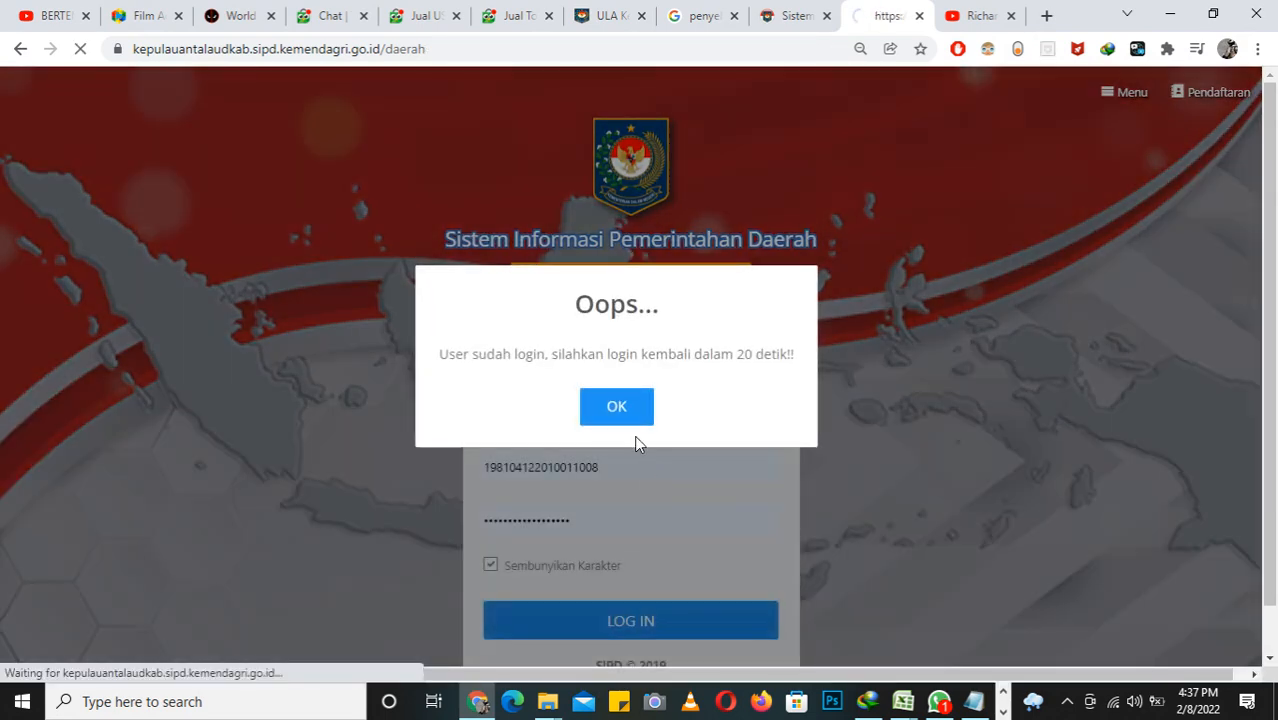
left_click(627, 417)
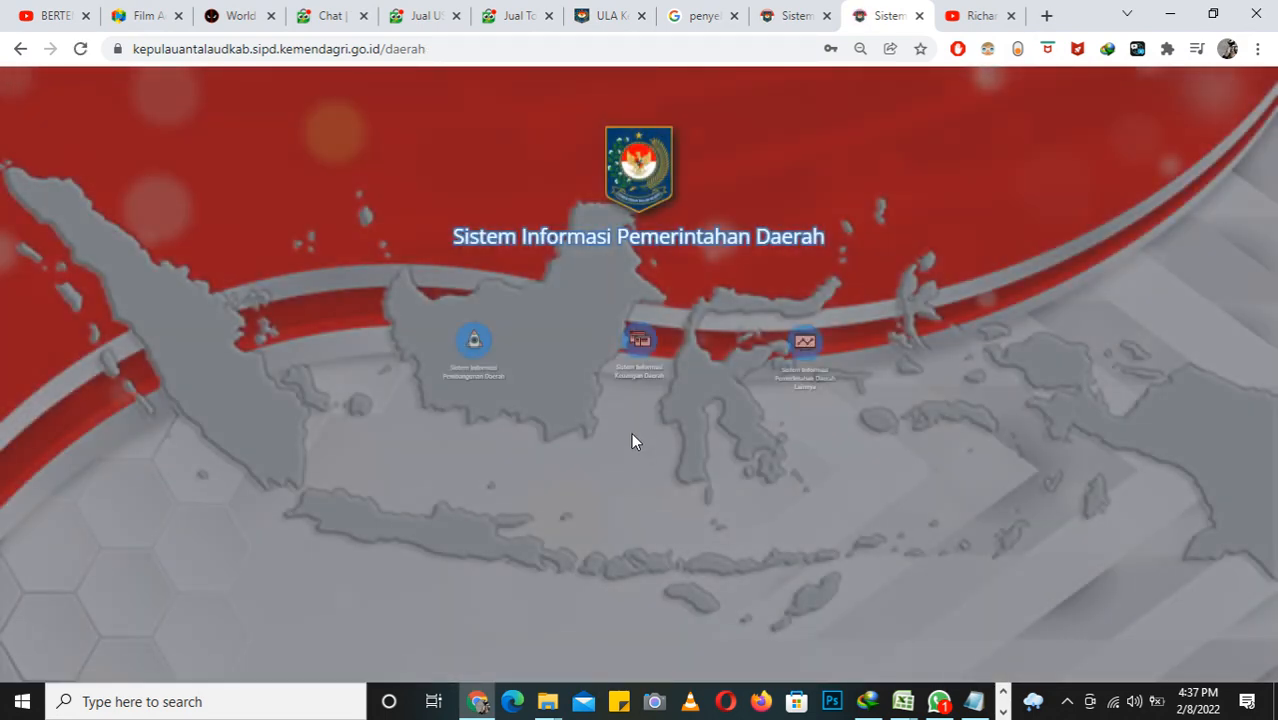
Step: Reopen the Sistem Informasi Pembangunan Daerah login page and log in with the operator's prefilled credentials
left_click(497, 343)
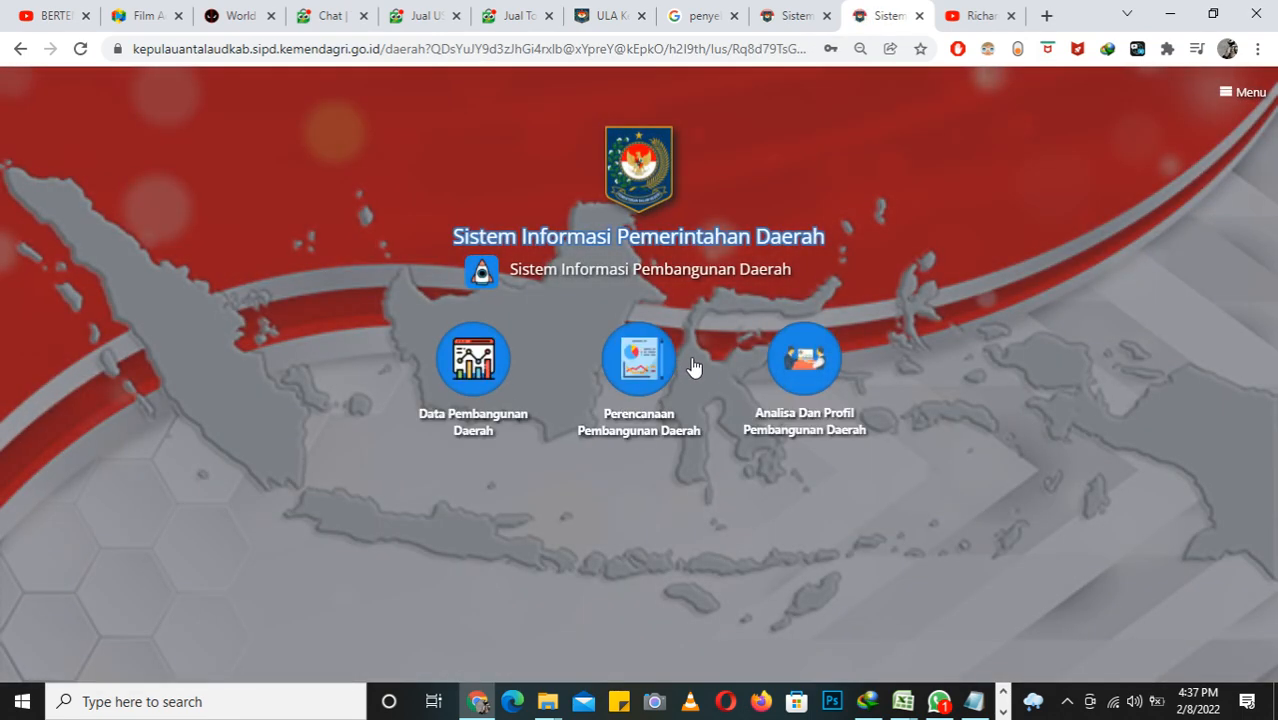
left_click(655, 367)
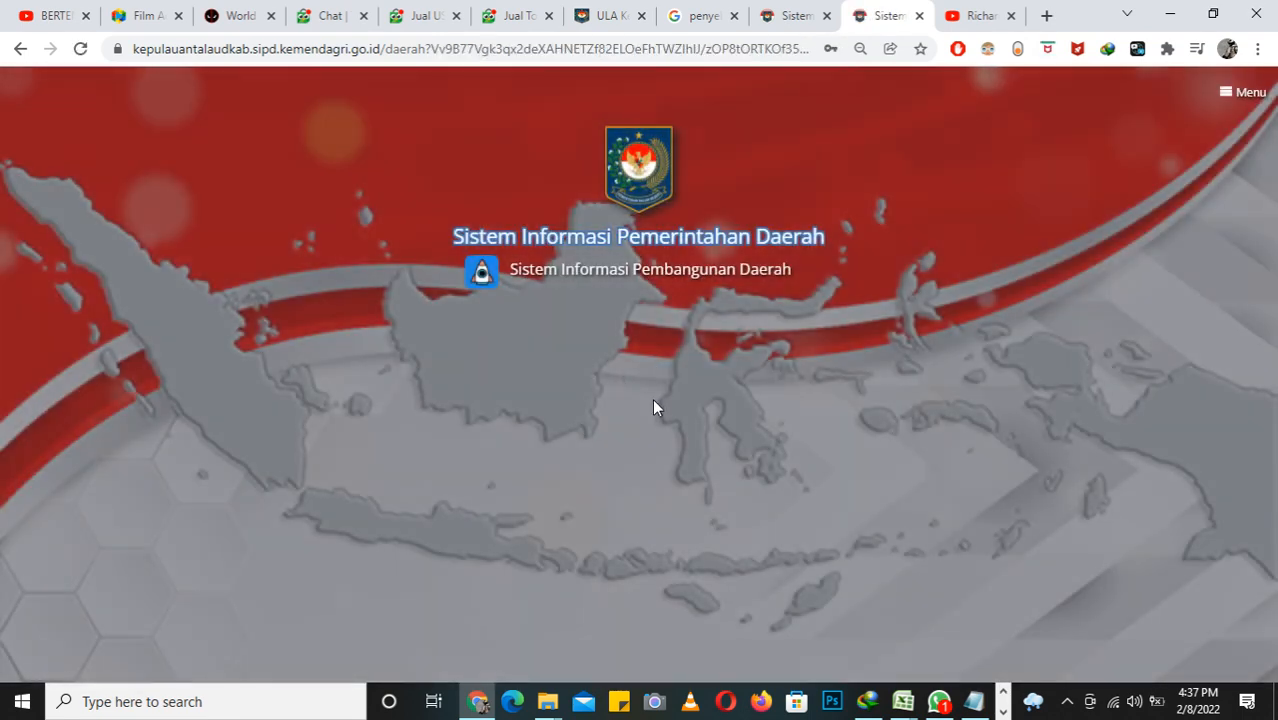
left_click(797, 366)
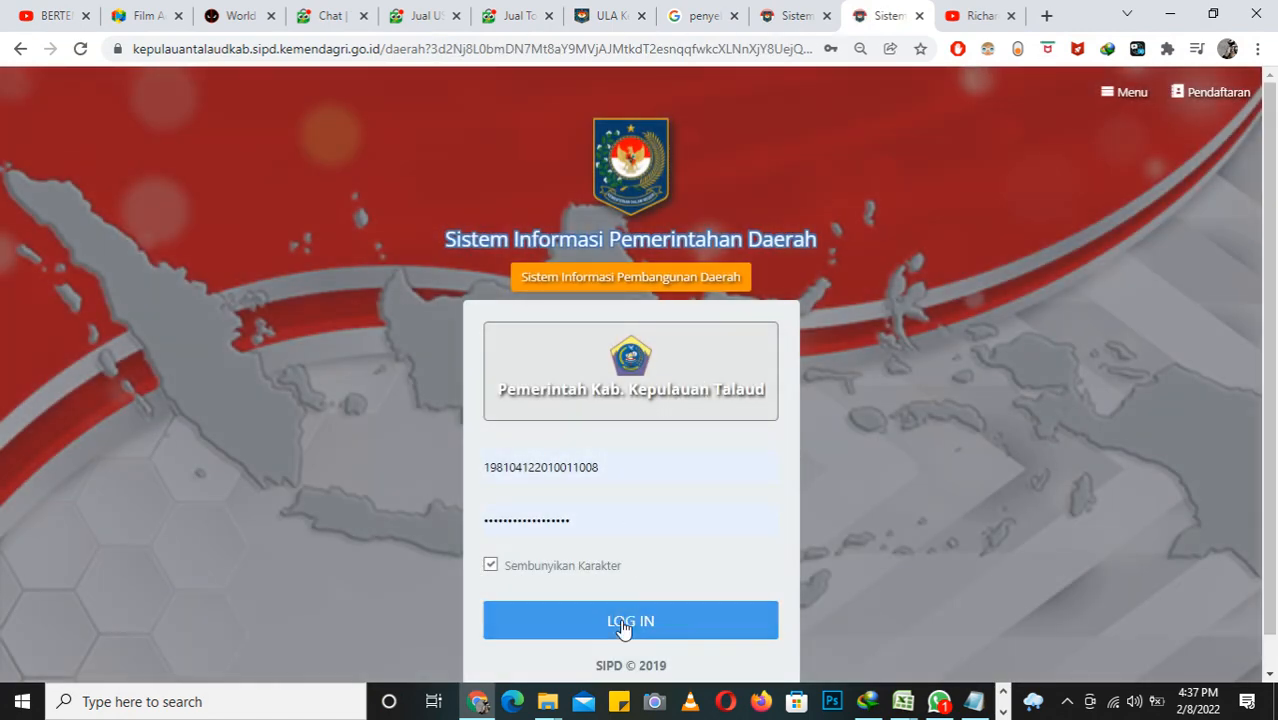
left_click(623, 621)
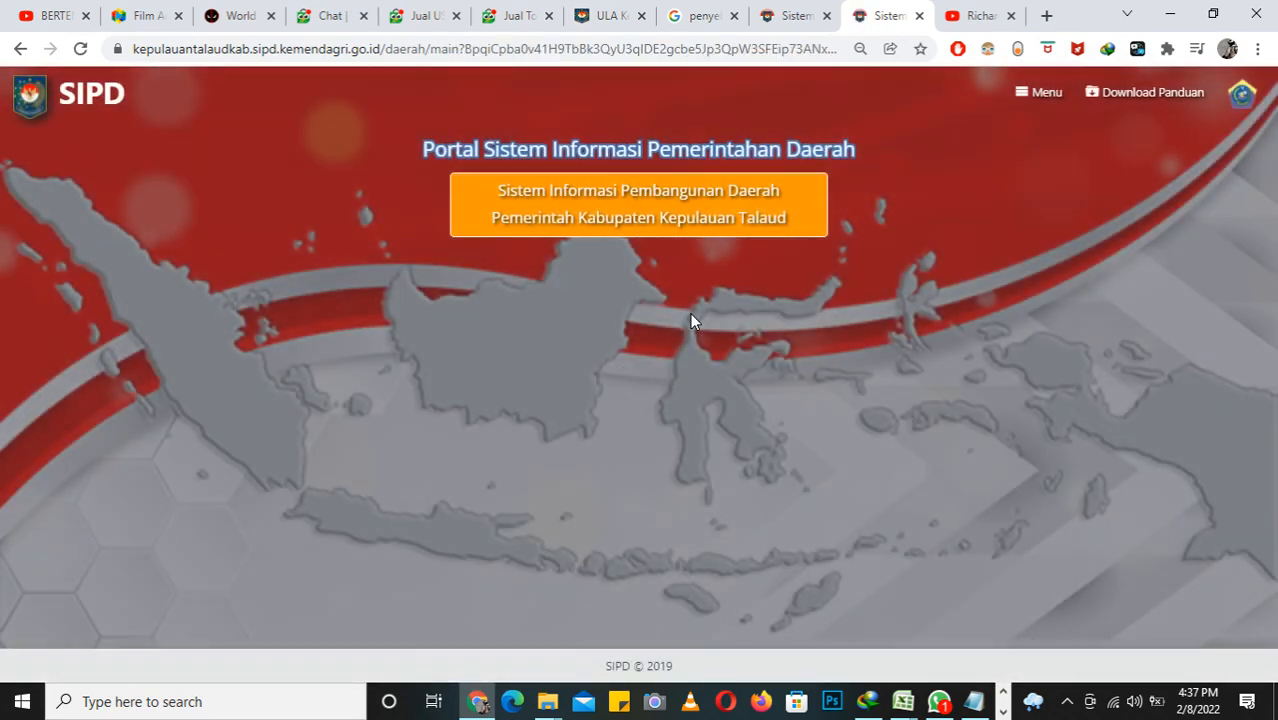
Step: Enter the Perencanaan (RKPD) 2023 dashboard and open the Kegiatan / Sub Kegiatan Belanja page
left_click(824, 300)
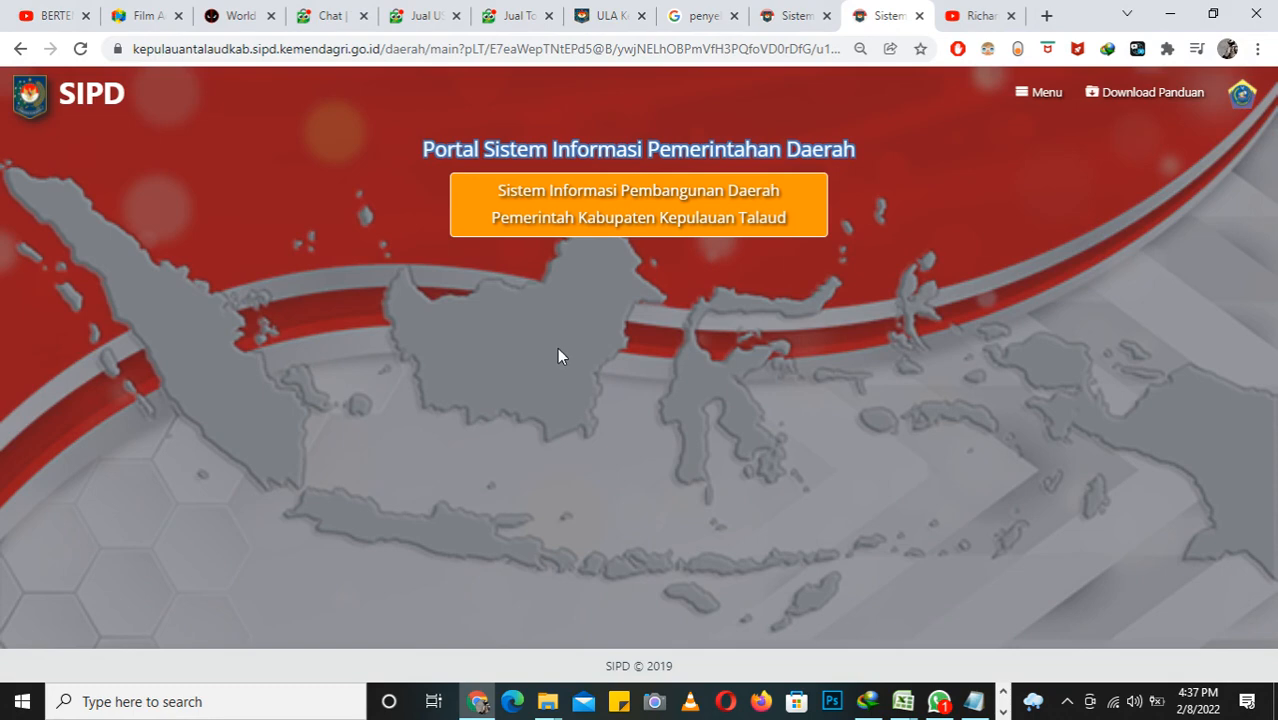
left_click(577, 305)
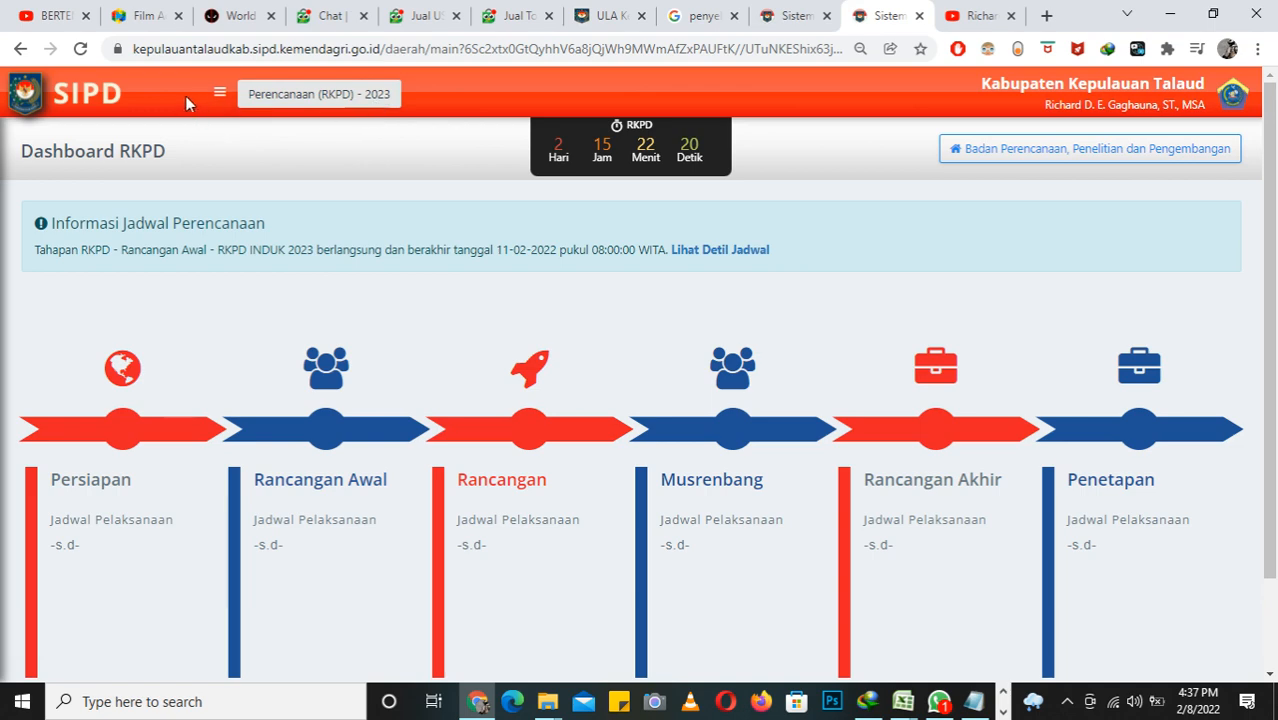
left_click(219, 92)
left_click(95, 598)
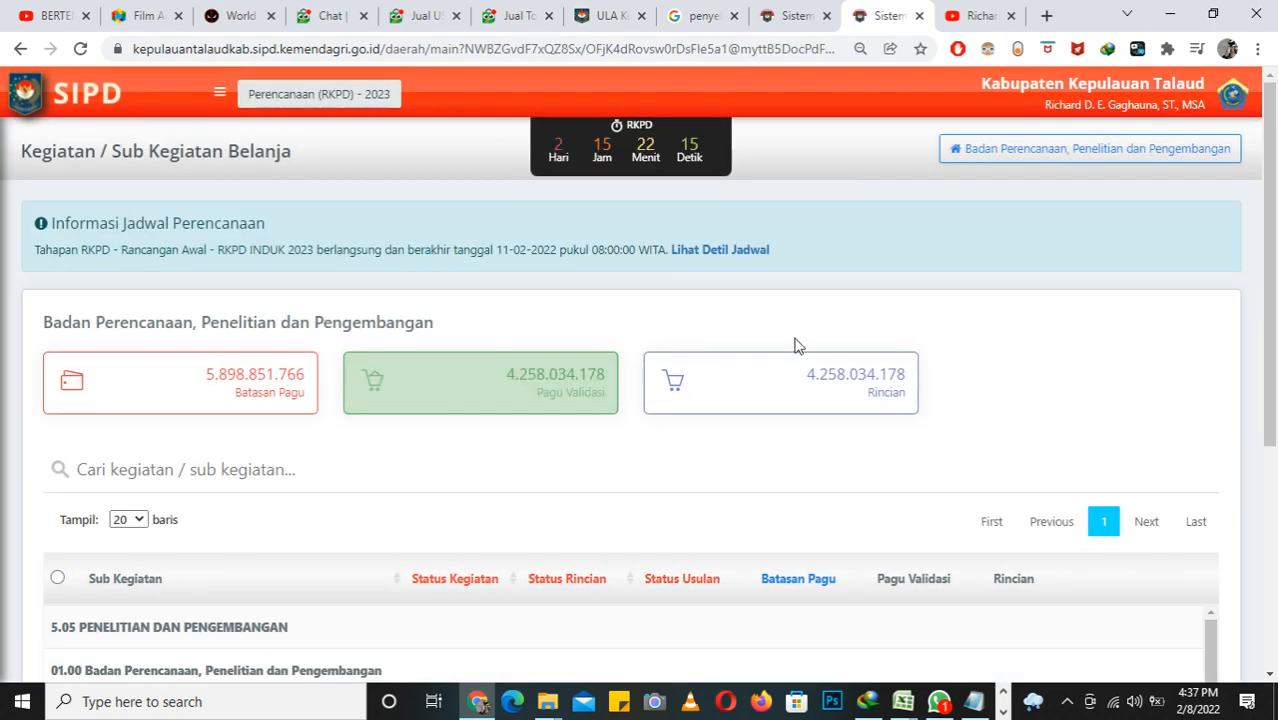
Step: Examine the operator's sub kegiatan list down to 5.01.02.2.01.01 Analisis Kondisi Daerah, Permasalahan, dan Isu Strategis Pembangunan Daerah
scroll(802, 386, "down", 2)
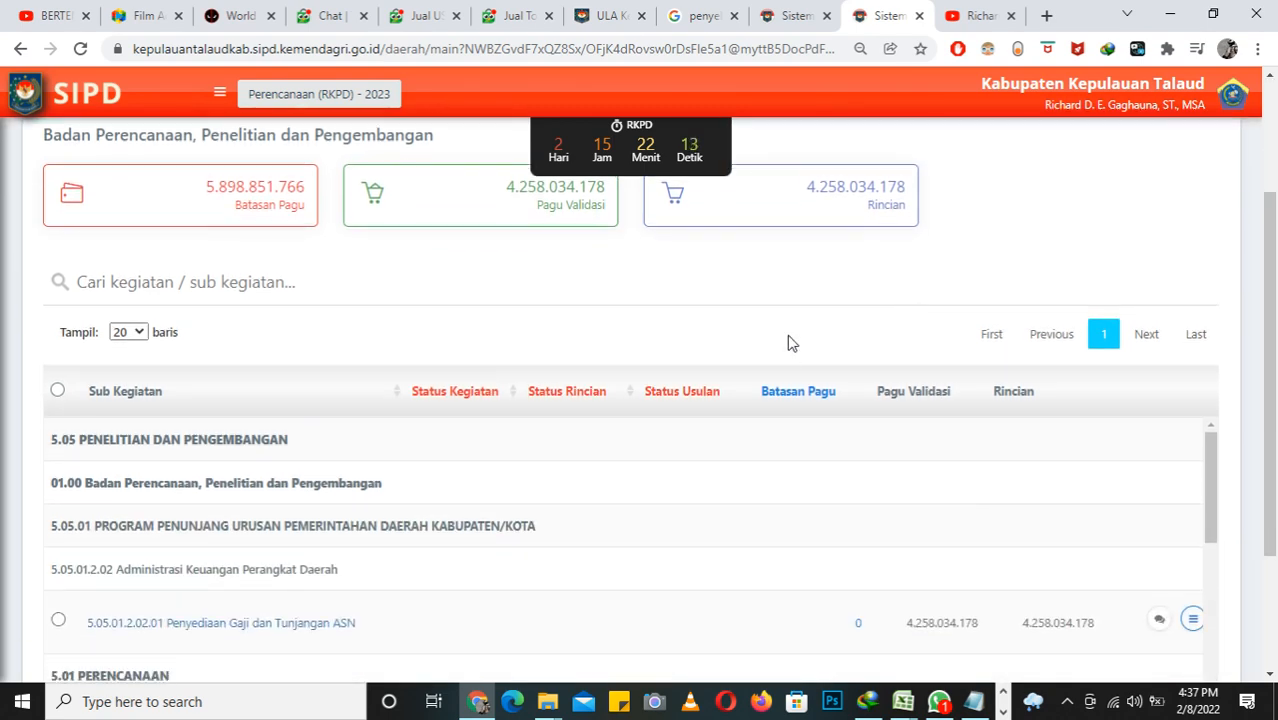
scroll(788, 343, "down", 1)
scroll(787, 403, "down", 5)
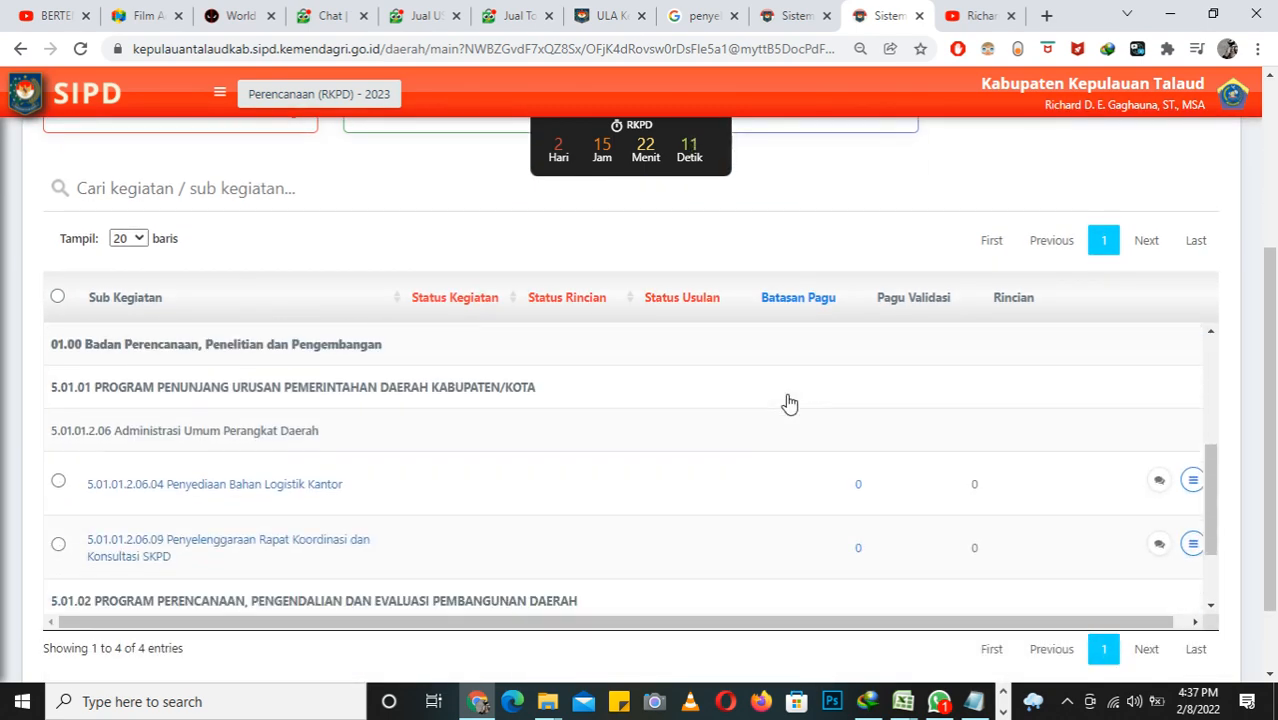
scroll(789, 403, "down", 2)
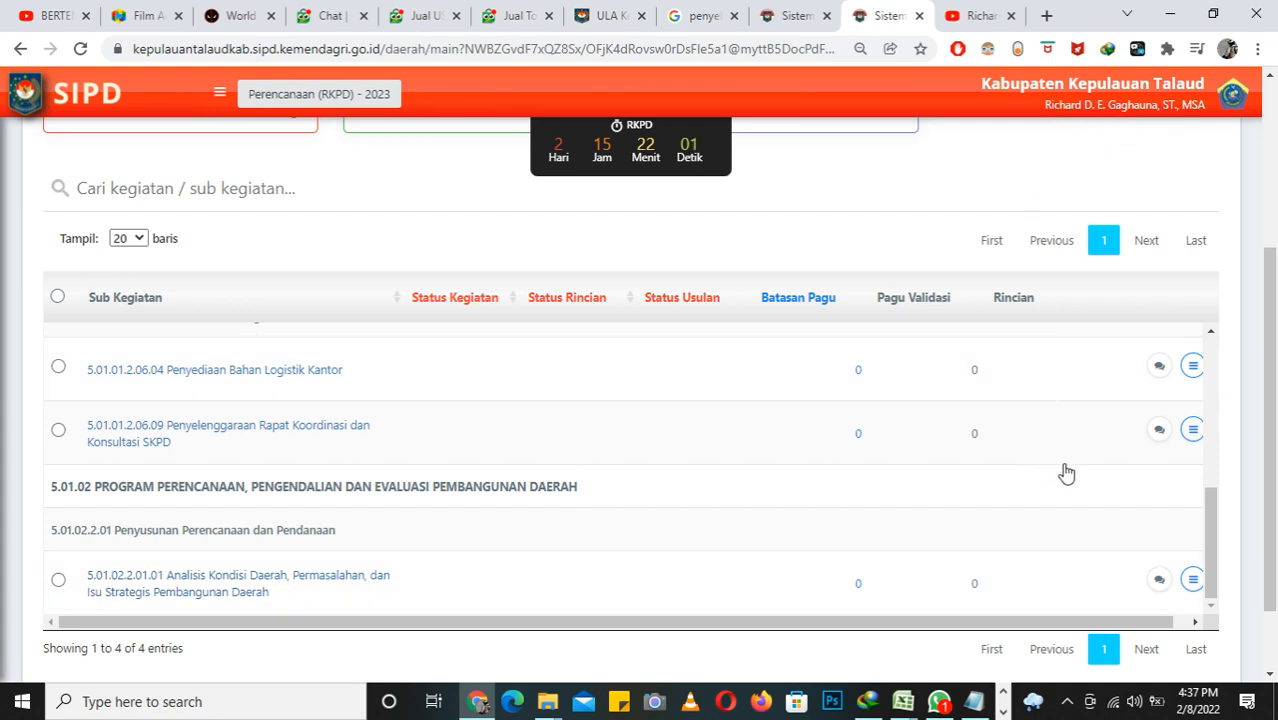
left_click_drag(1000, 622, 1077, 645)
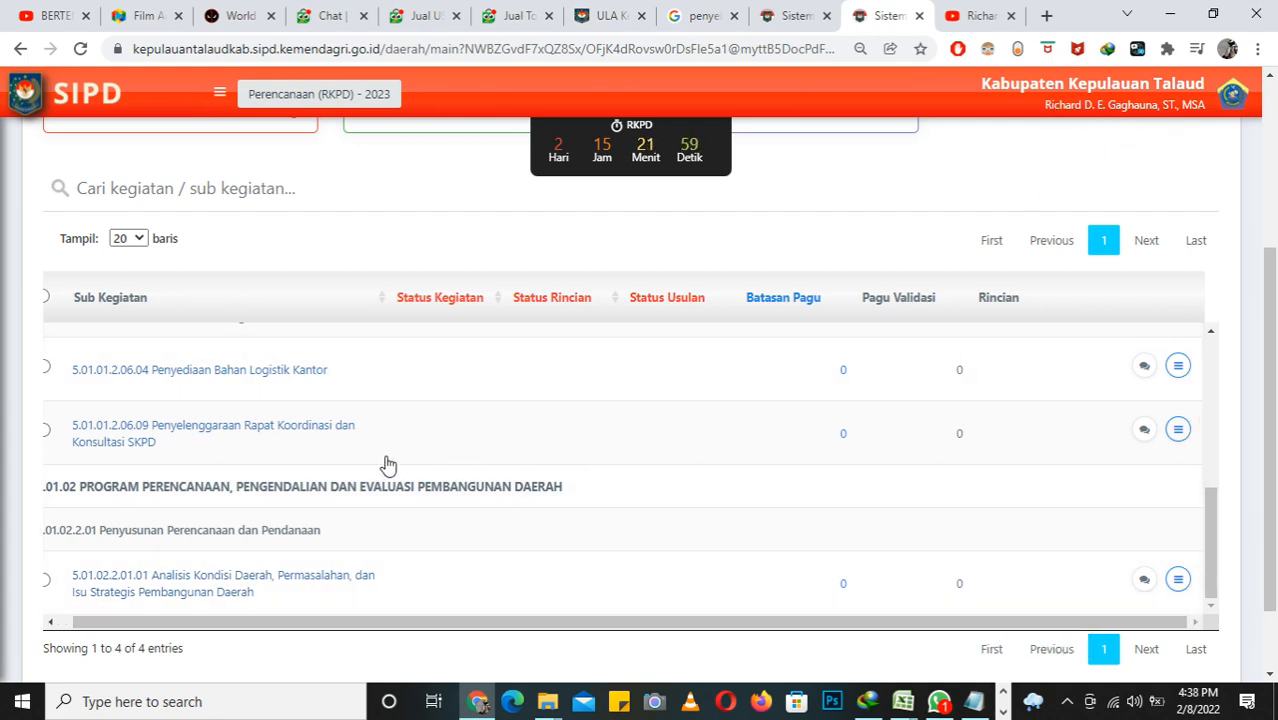
Step: Open the Detil Rincian of 5.01.01.2.06.09 Penyelenggaraan Rapat Koordinasi dan Konsultasi SKPD, examine its spending details, and return to the sub kegiatan list
left_click(1178, 430)
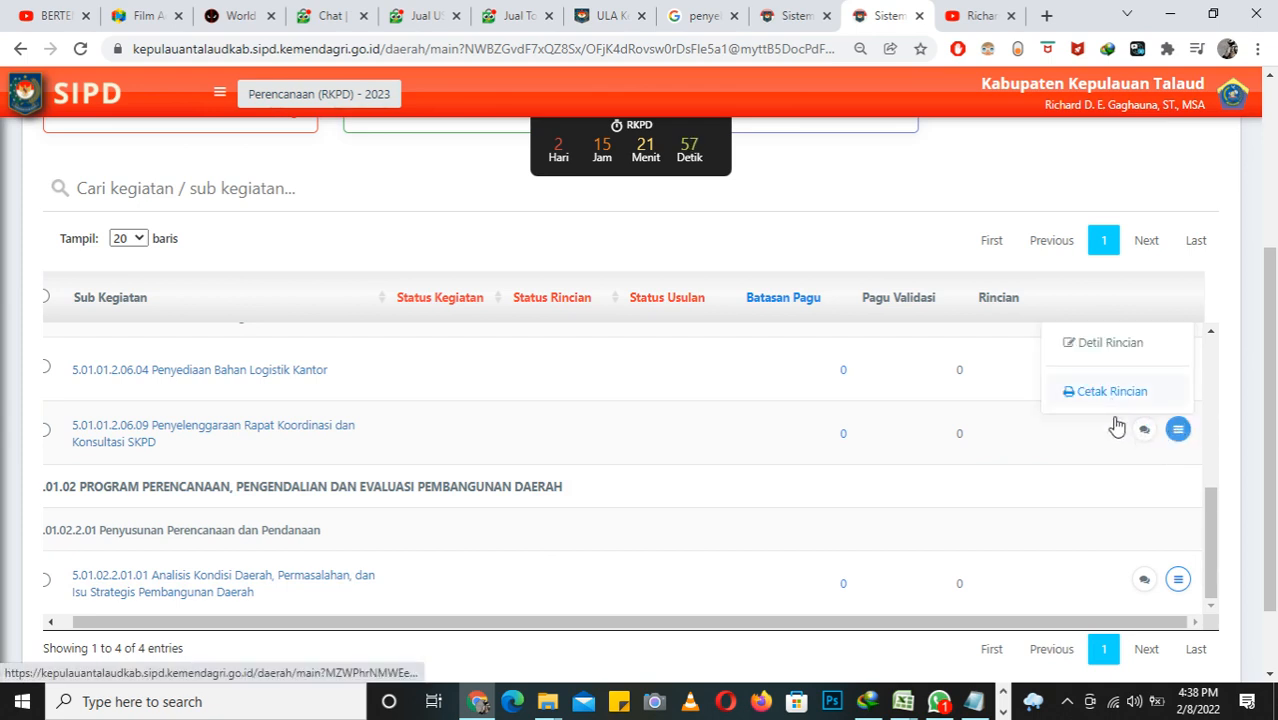
scroll(1115, 425, "up", 1)
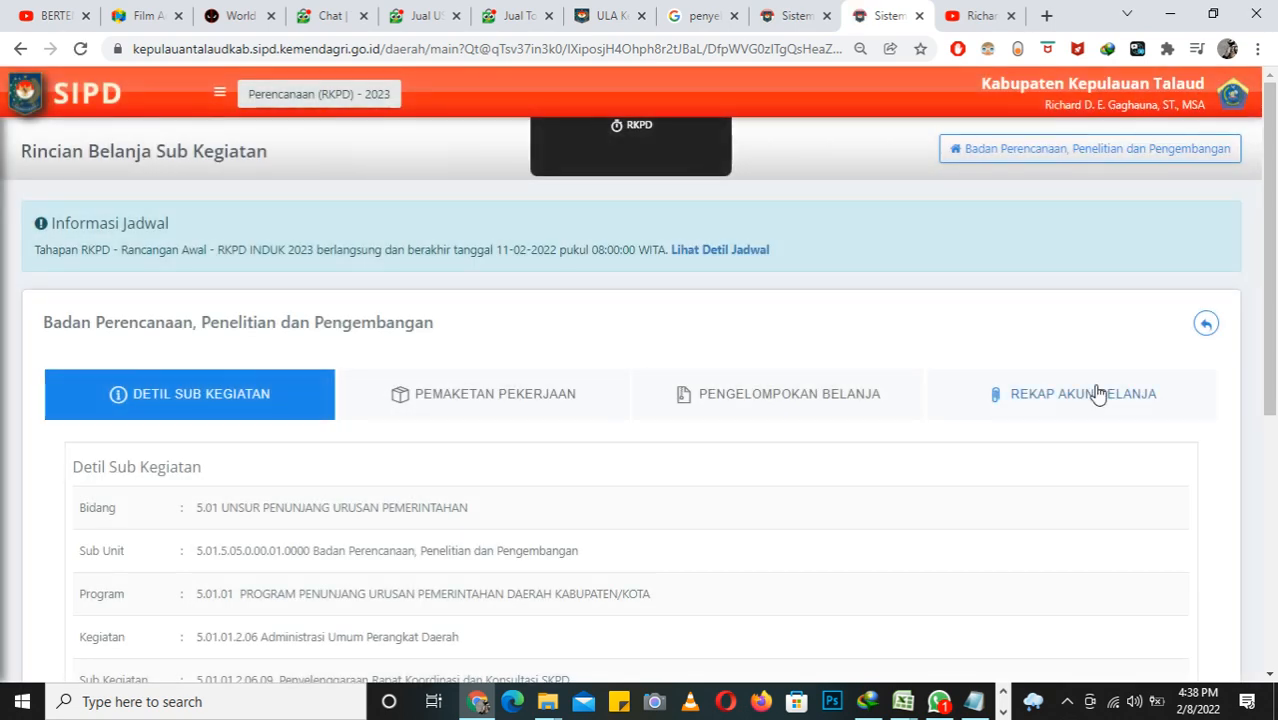
scroll(1080, 440, "down", 4)
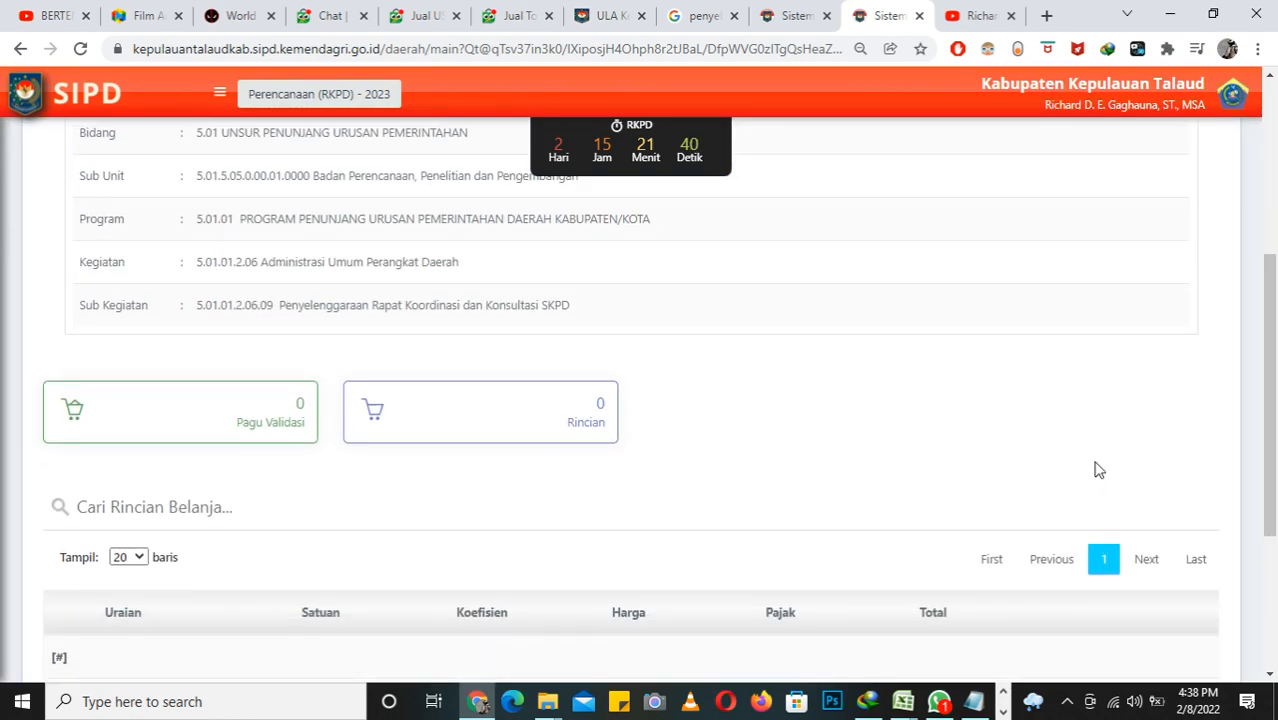
scroll(1096, 461, "up", 4)
scroll(1098, 458, "down", 4)
scroll(1098, 456, "up", 4)
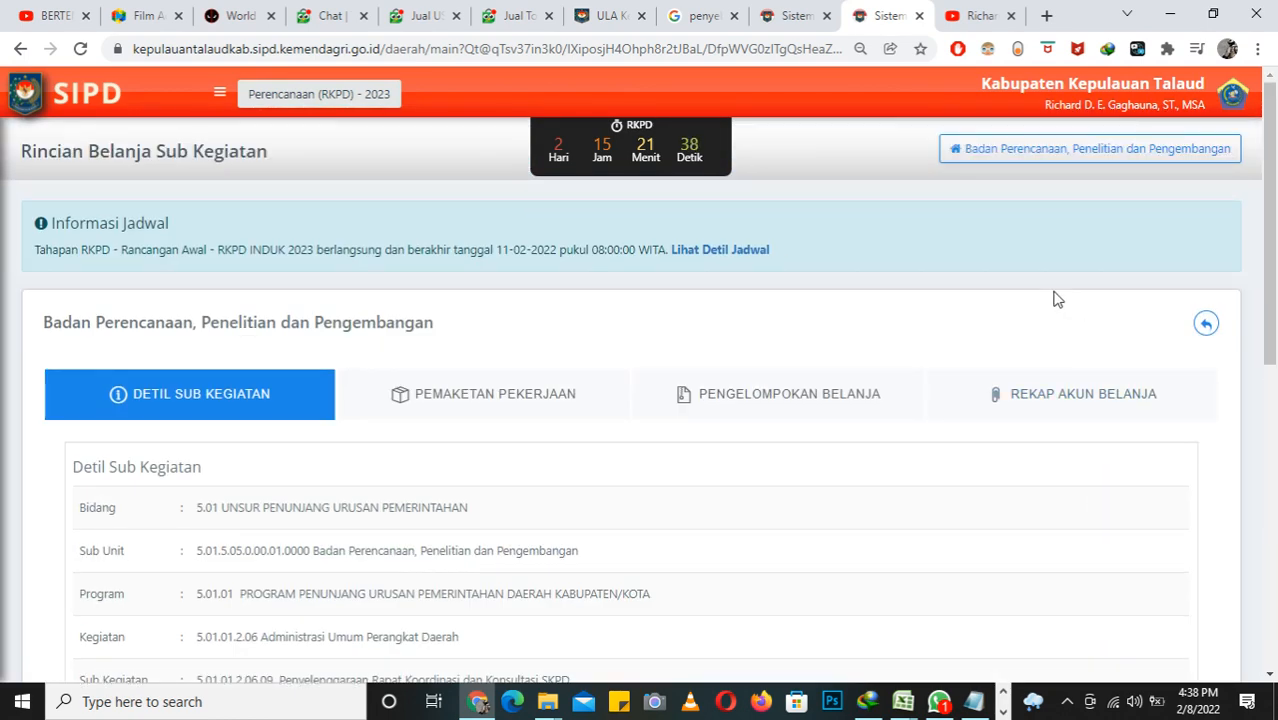
scroll(580, 440, "down", 1)
scroll(540, 478, "down", 2)
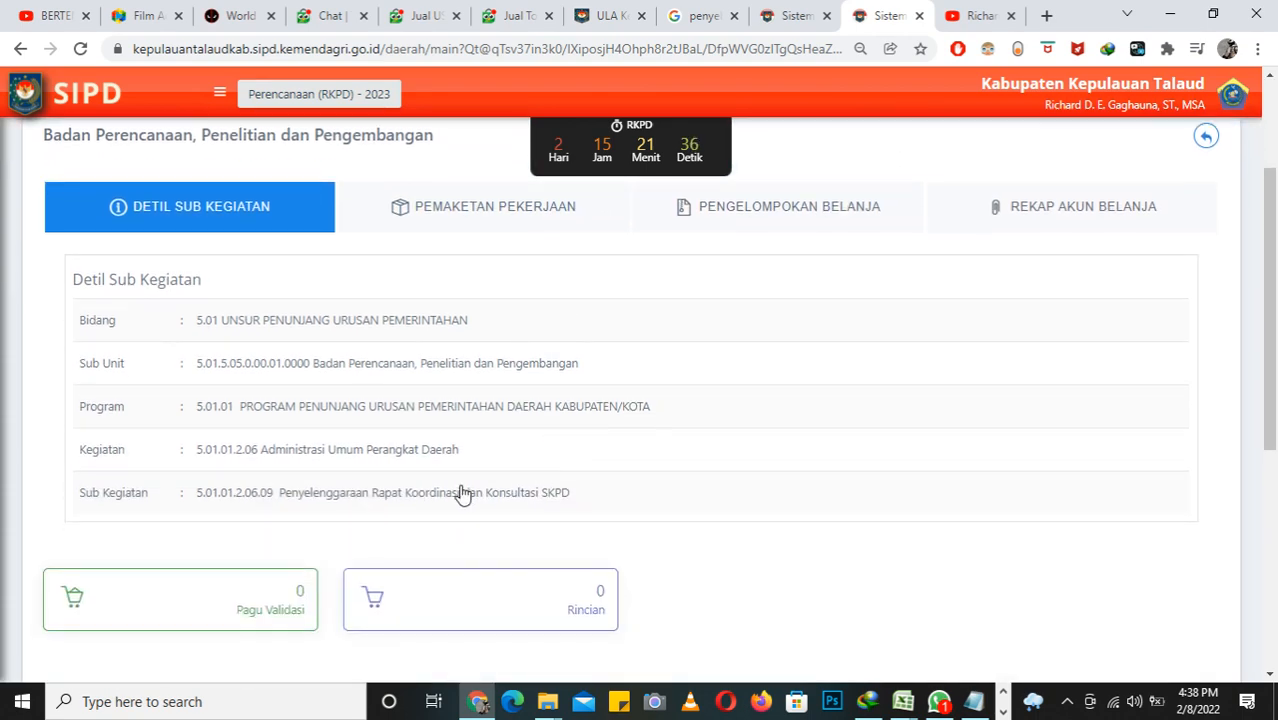
scroll(1000, 200, "up", 2)
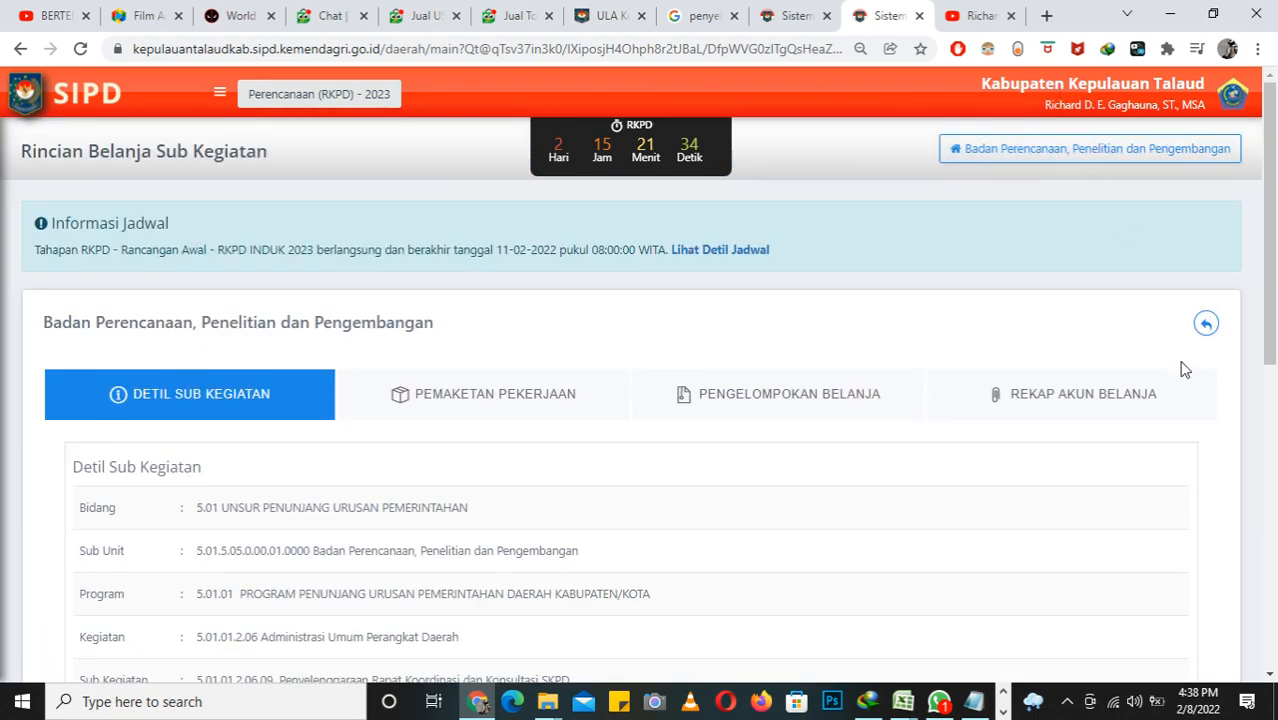
left_click(1206, 323)
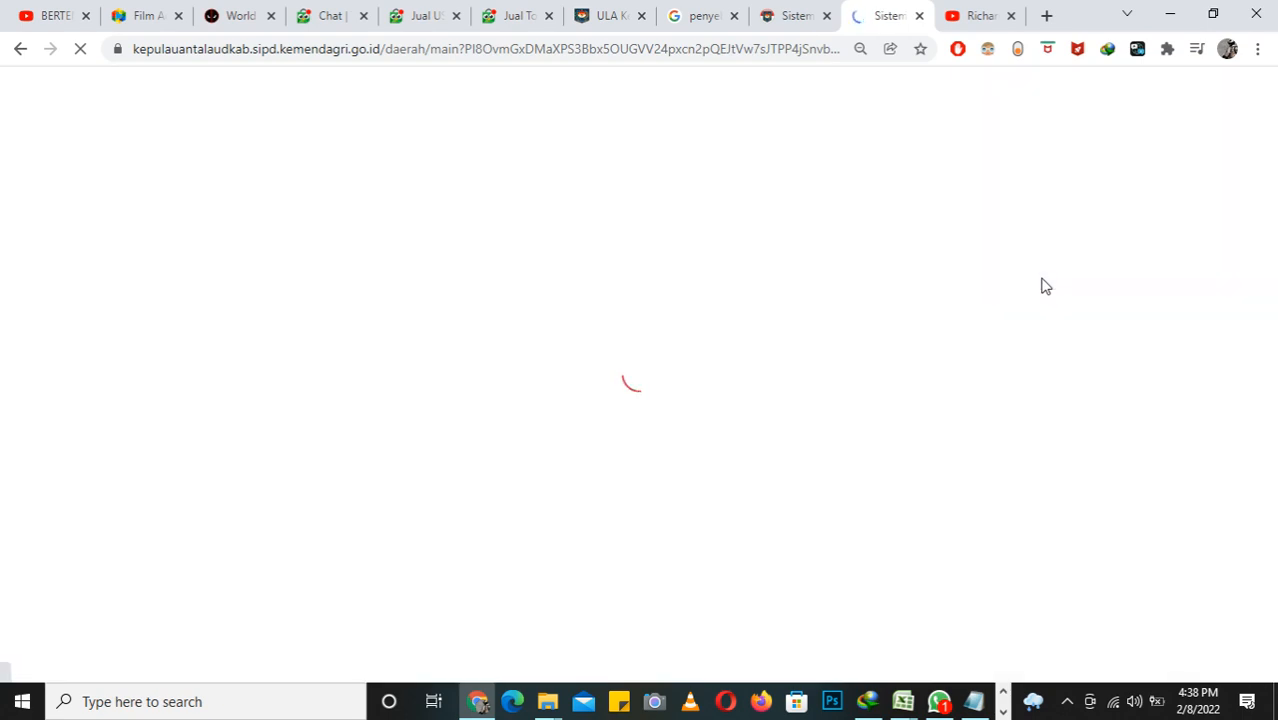
Step: Open the Detil Rincian of 5.01.02.2.01.01 Analisis Kondisi Daerah, Permasalahan, dan Isu Strategis Pembangunan Daerah
scroll(990, 384, "down", 1)
scroll(985, 400, "down", 5)
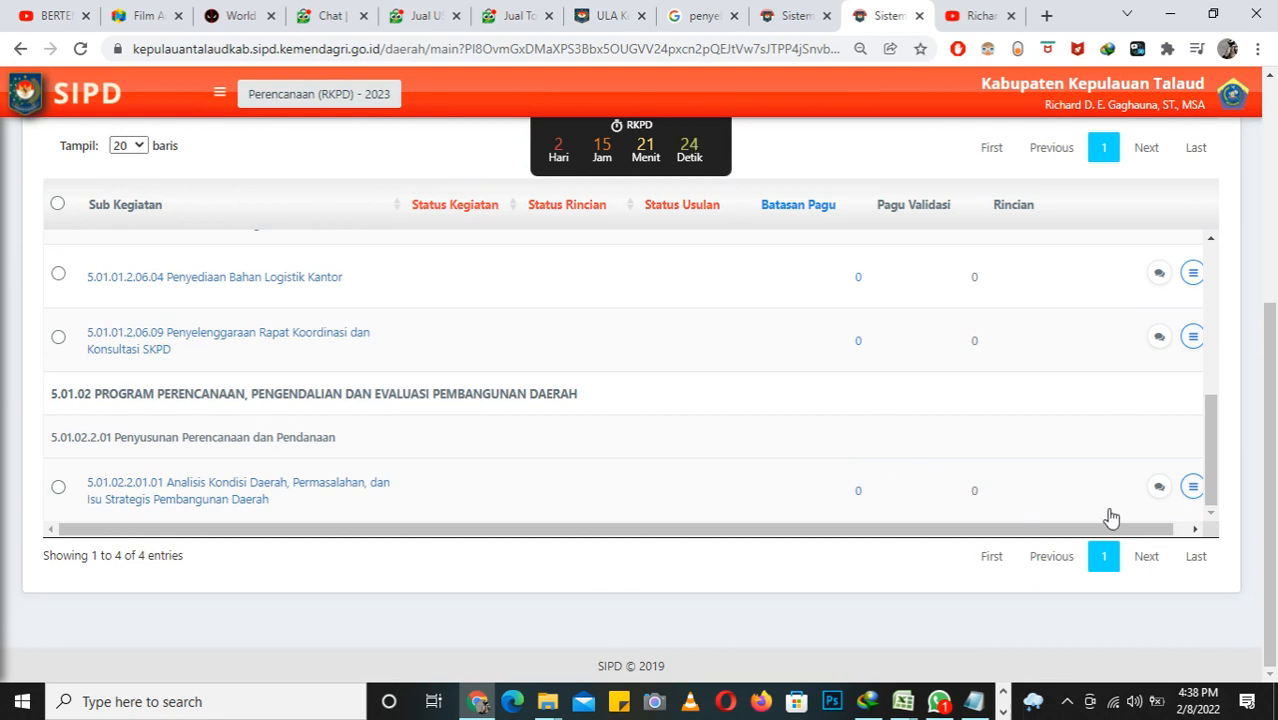
left_click(1192, 490)
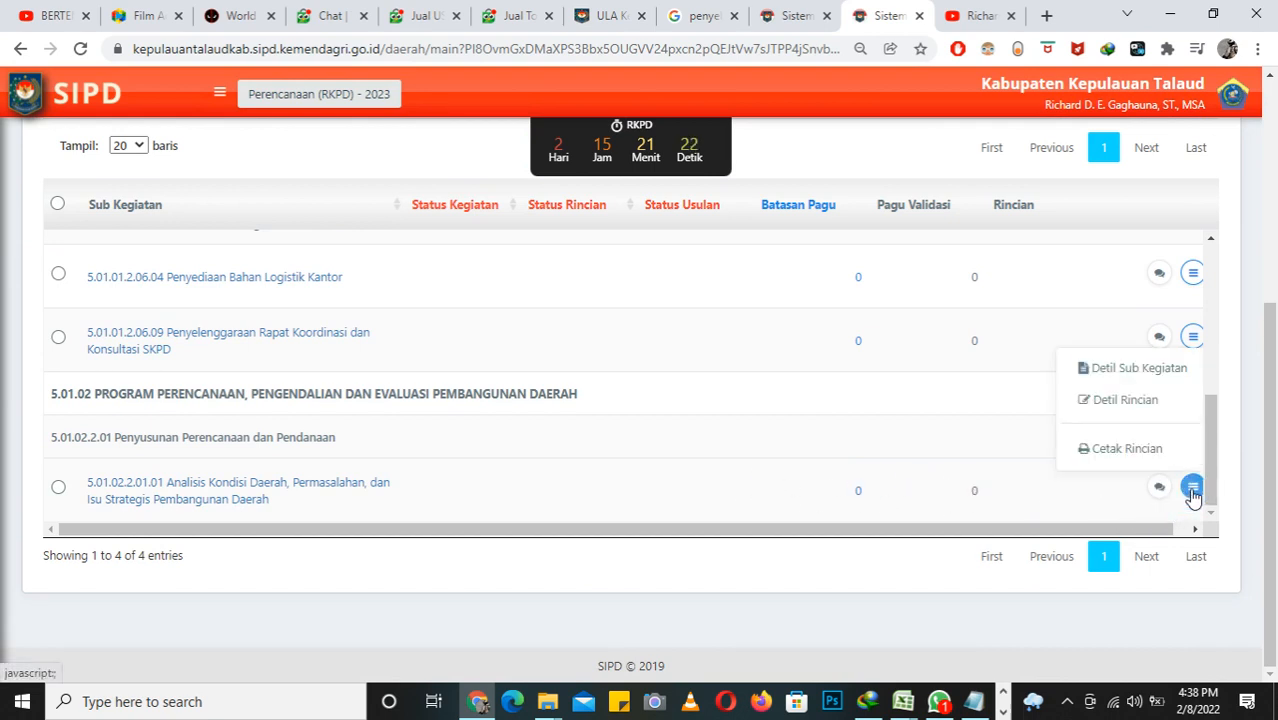
left_click(1125, 405)
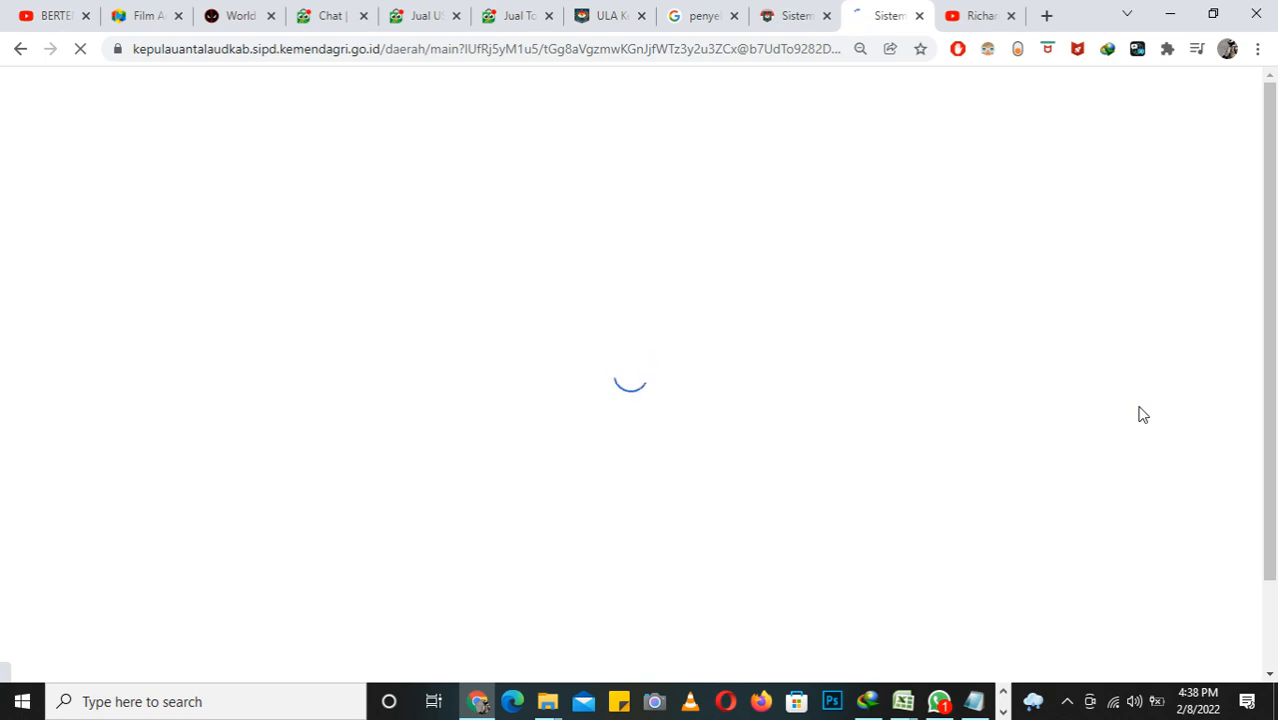
Step: Start a new Standar Harga spending entry and set its Objek Belanja to Belanja Barang Jasa dan Modal
scroll(1073, 395, "down", 4)
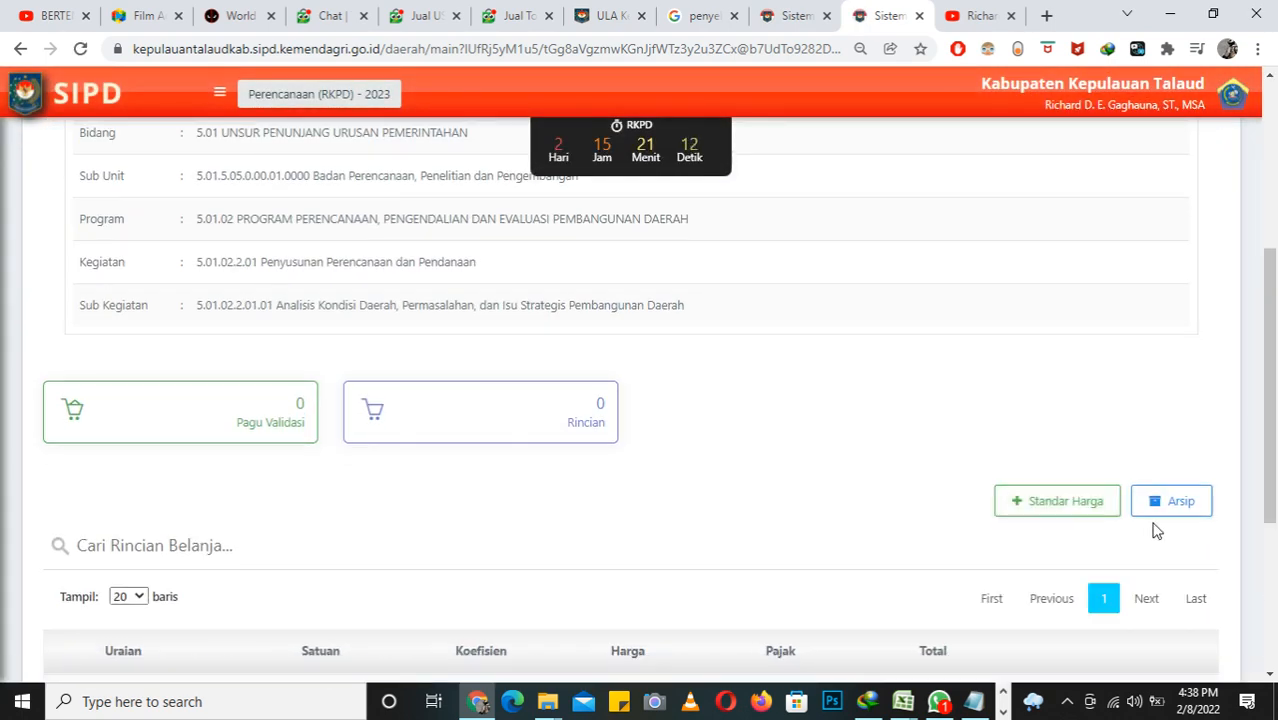
scroll(866, 426, "down", 1)
scroll(867, 426, "down", 1)
scroll(866, 421, "up", 2)
scroll(866, 418, "down", 2)
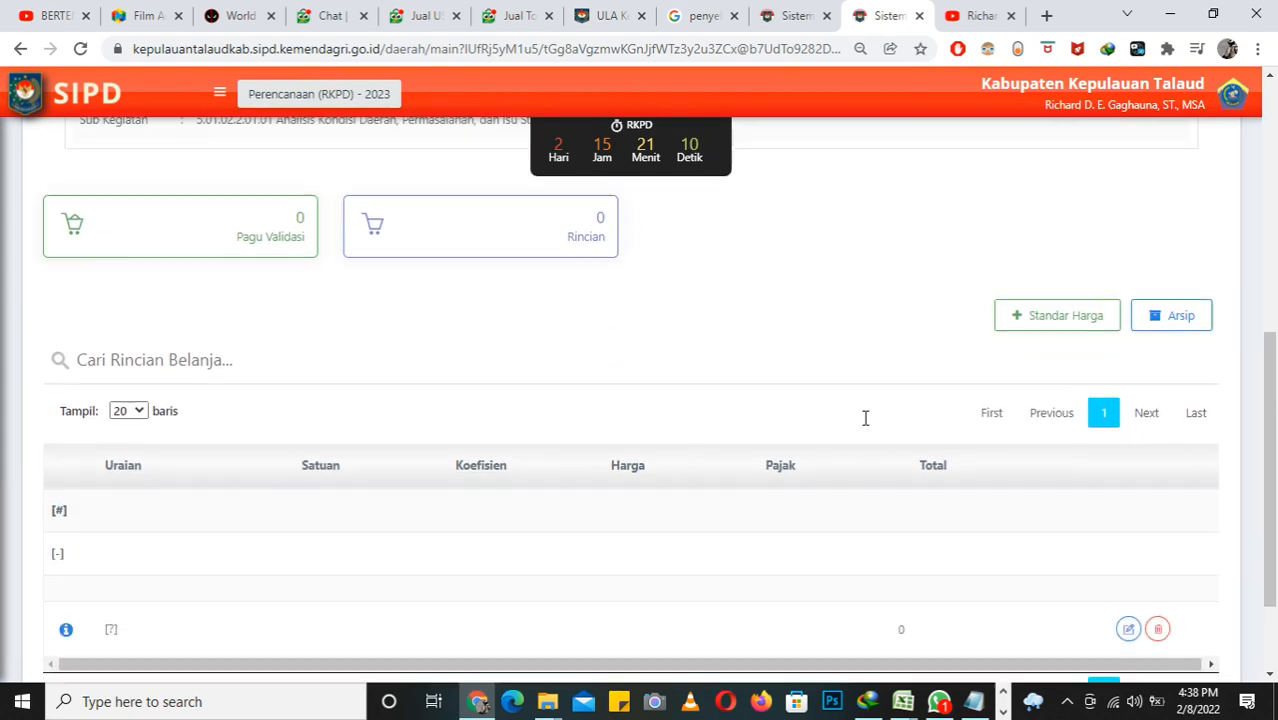
scroll(866, 418, "up", 1)
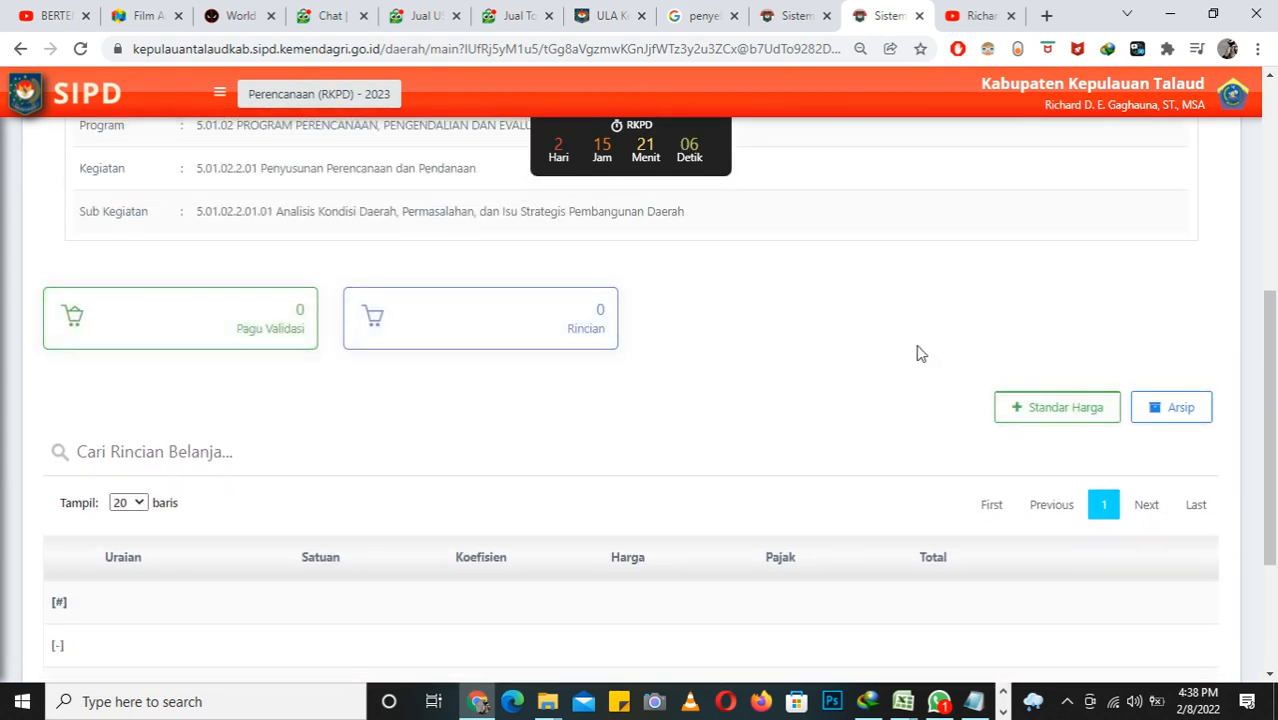
left_click(1035, 418)
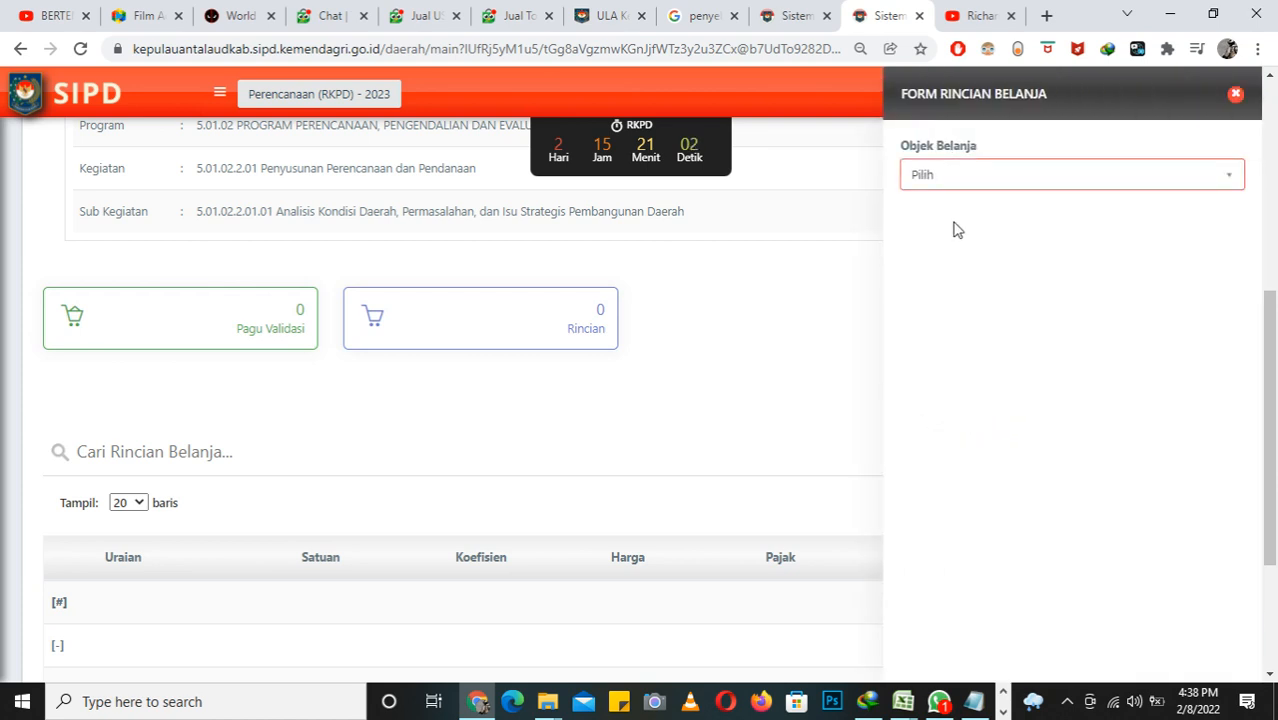
left_click(951, 189)
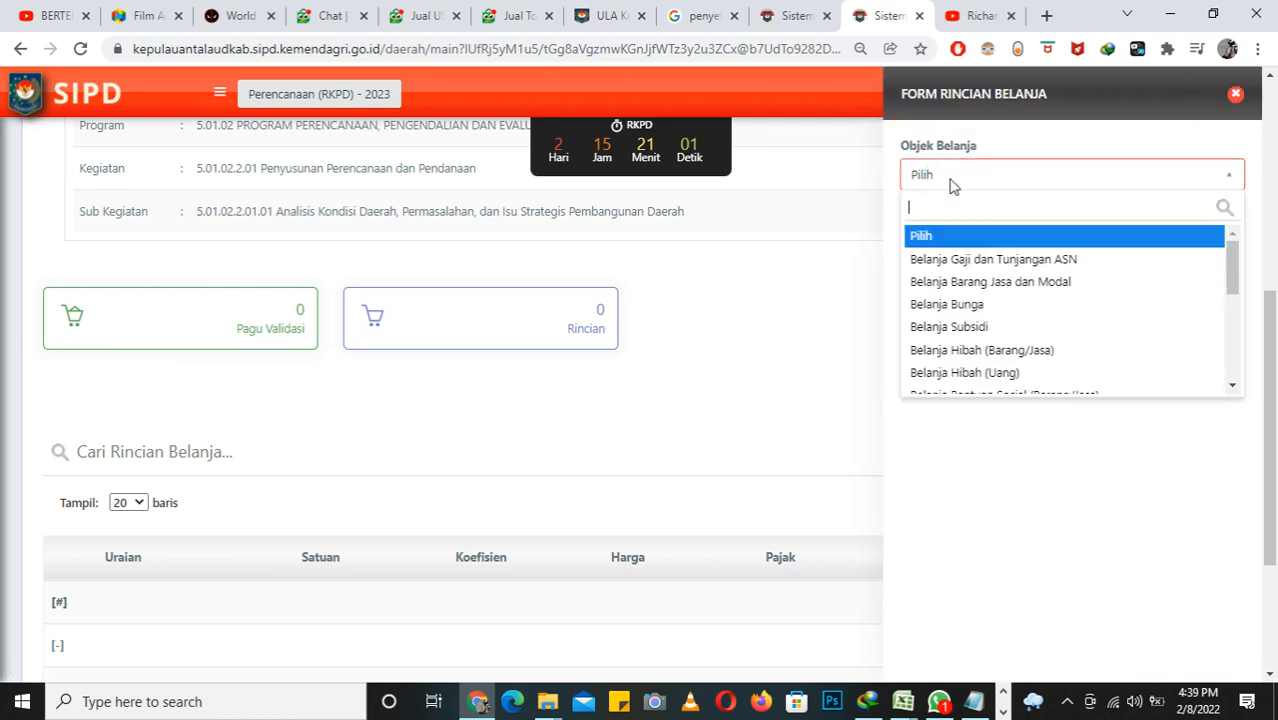
left_click(968, 283)
Step: Search the Rekening / Akun options for "cetak" and choose 5.1.02.01.01.0026 Belanja Alat/Bahan untuk Kegiatan Kantor- Bahan Cetak
left_click(956, 254)
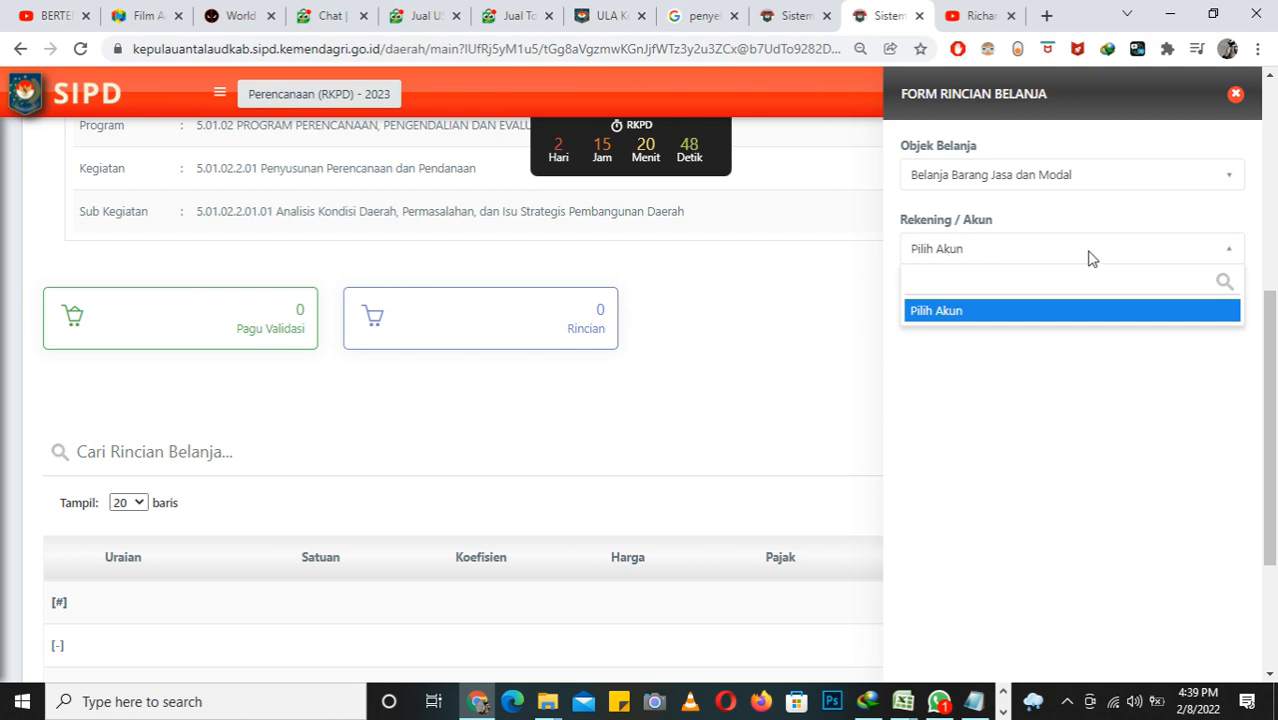
left_click(1171, 248)
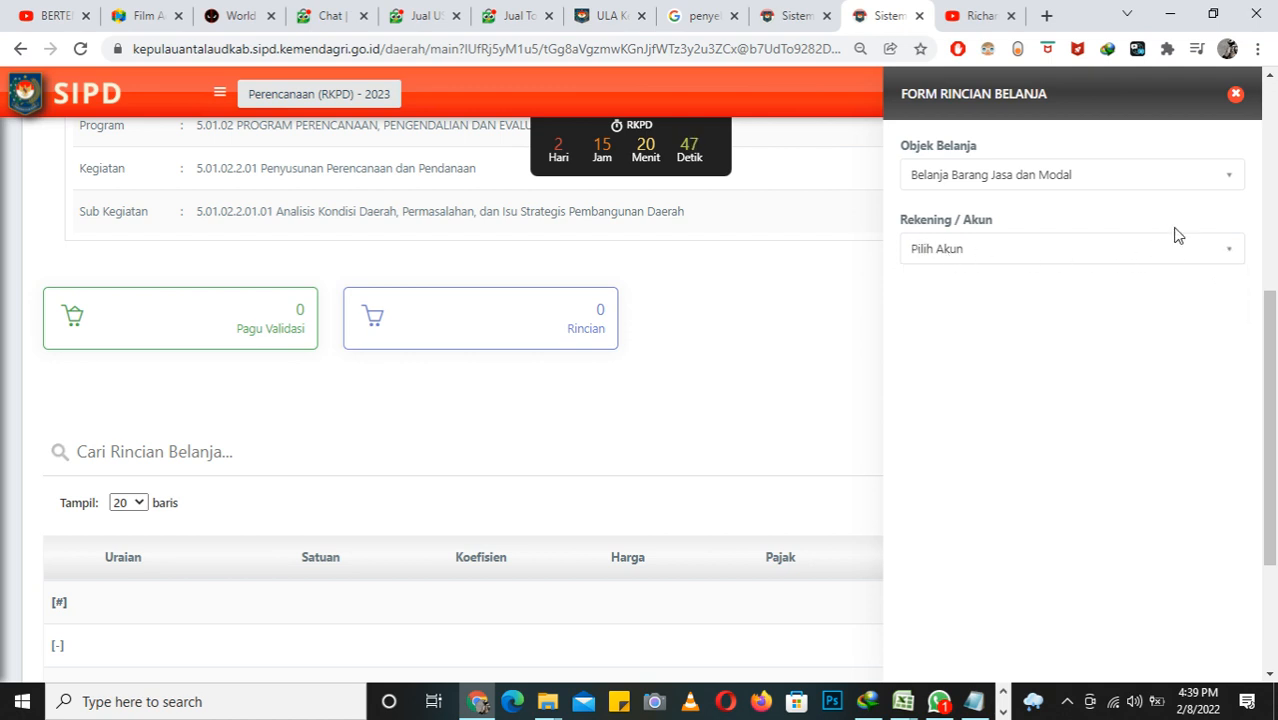
left_click(1229, 252)
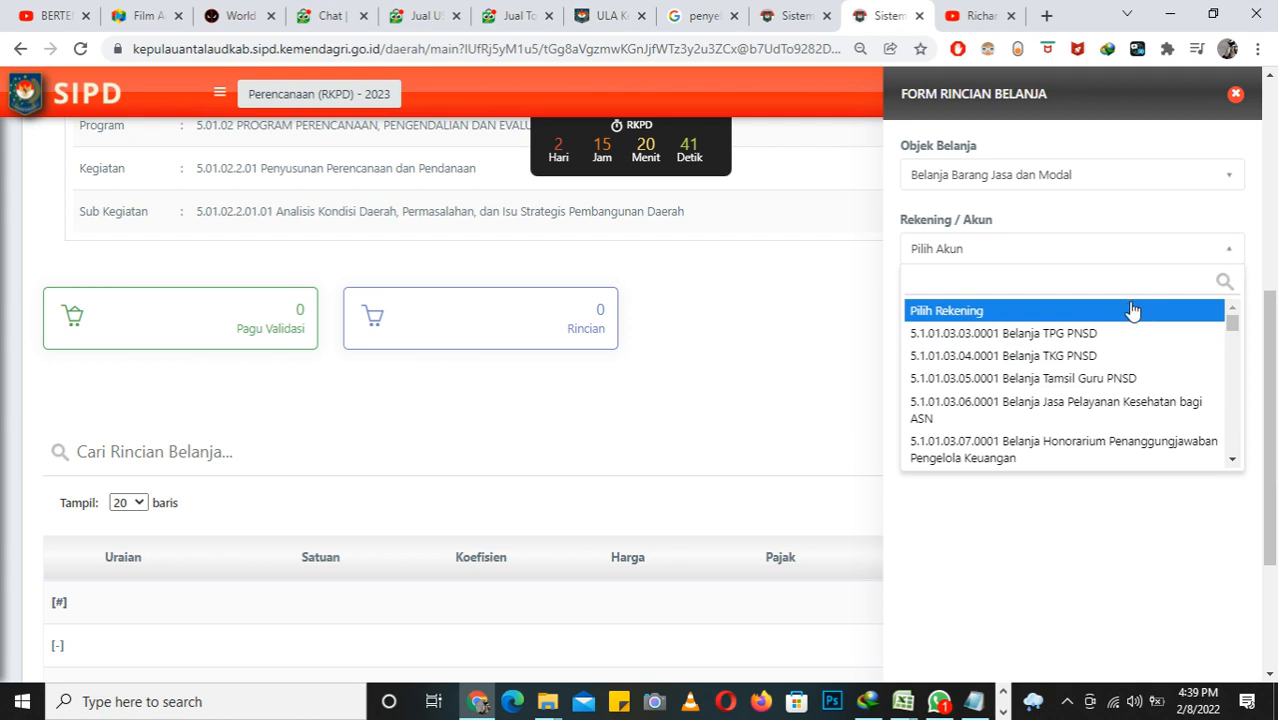
type("belanja")
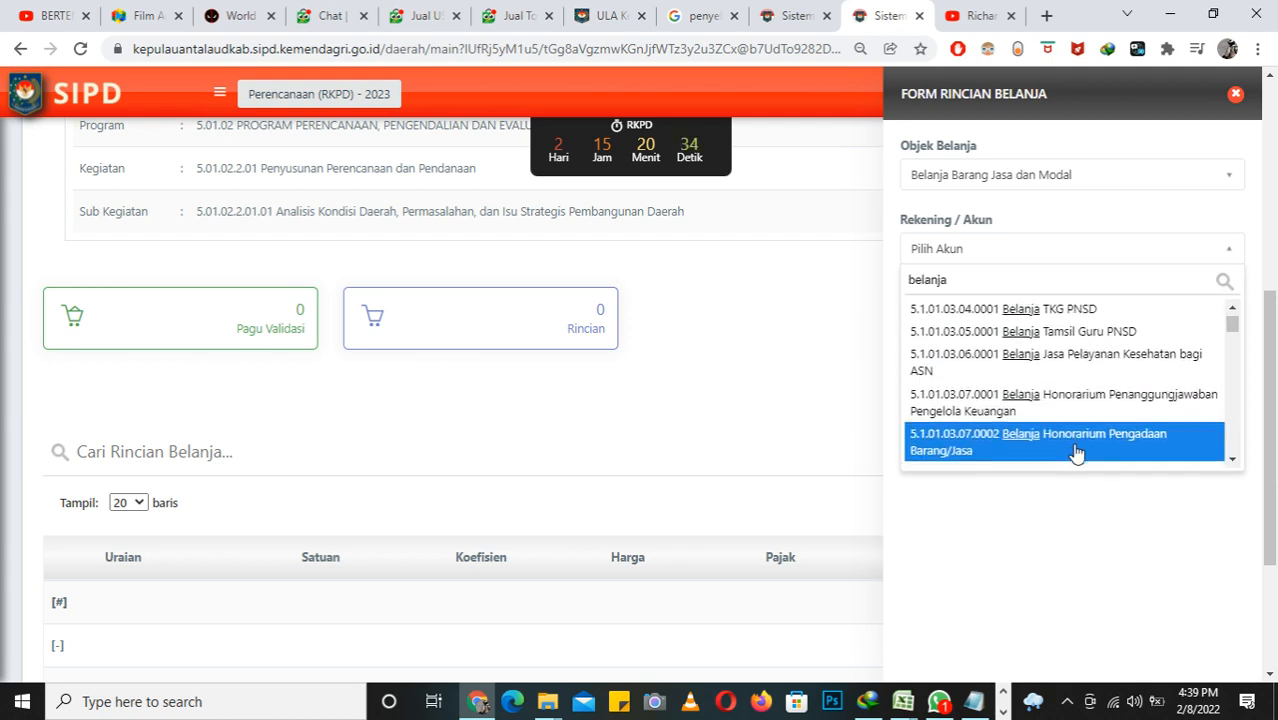
scroll(1073, 457, "down", 3)
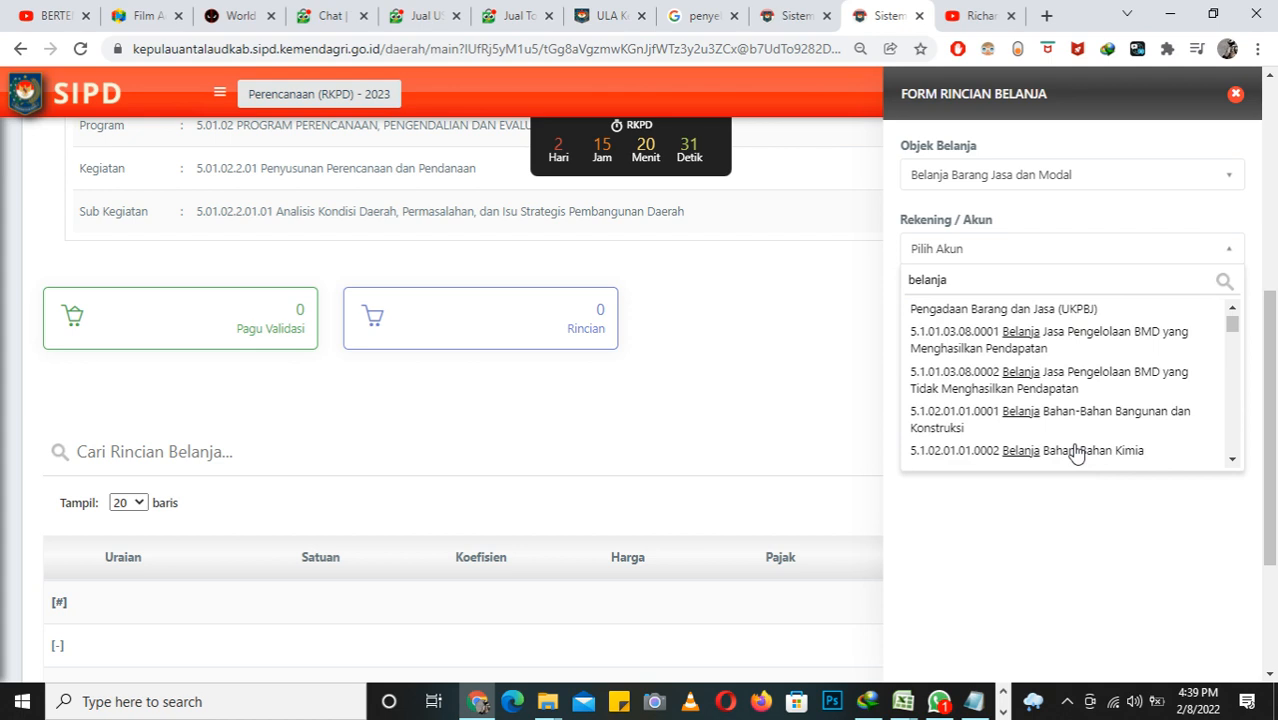
type("cetak")
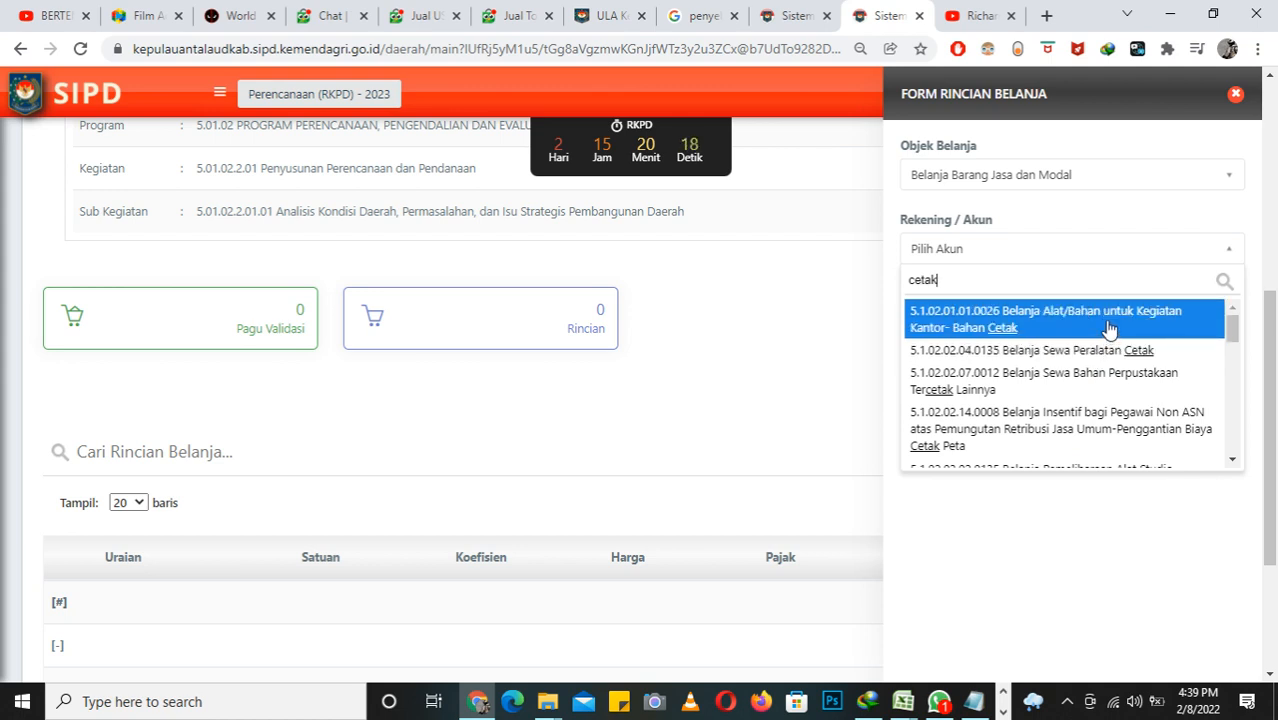
left_click(1022, 315)
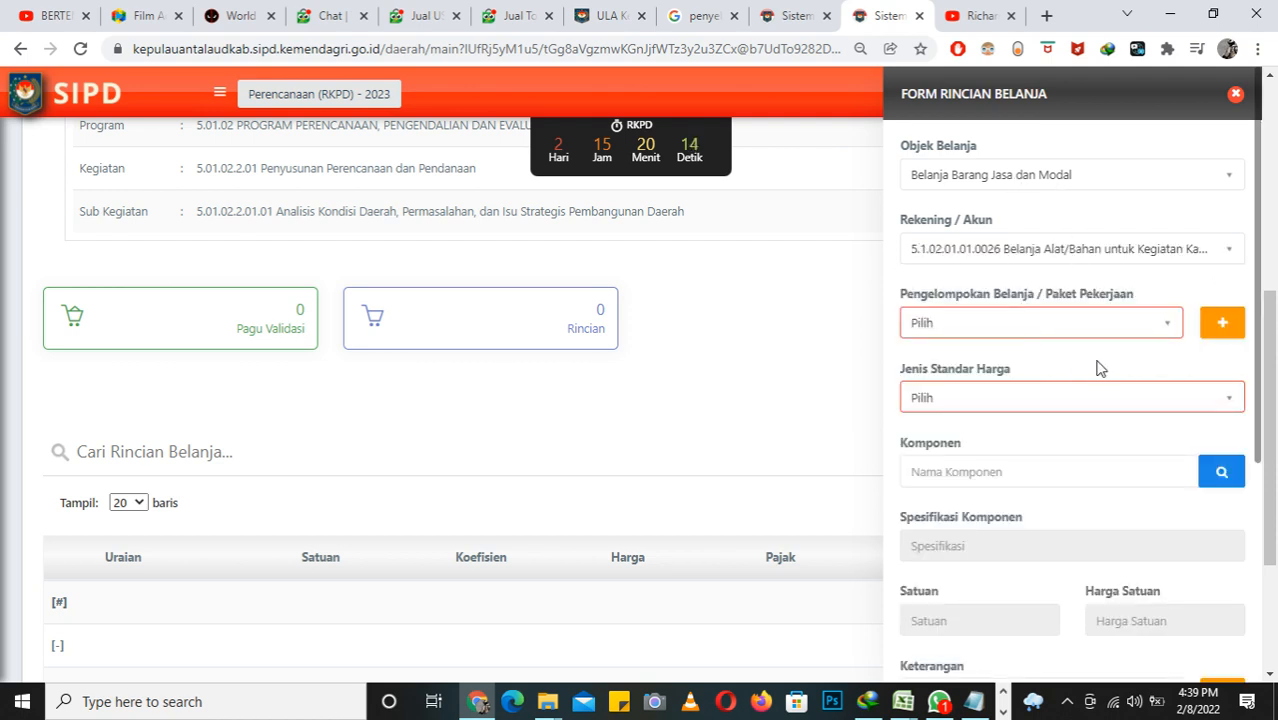
Step: Start adding a new Pengelompokan Belanja / Paket Pekerjaan and set its Kategori to Pengelompokan Belanja
left_click(1165, 321)
left_click(1159, 320)
left_click(1168, 333)
left_click(1168, 332)
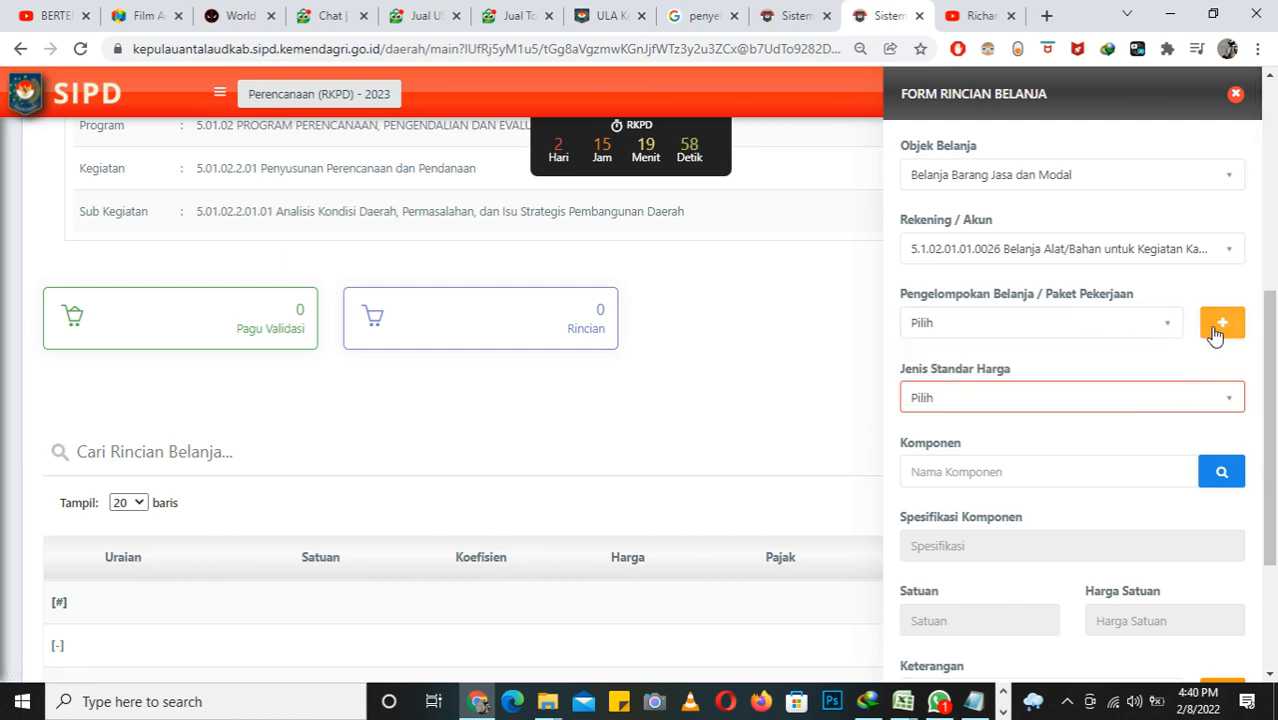
left_click(1216, 332)
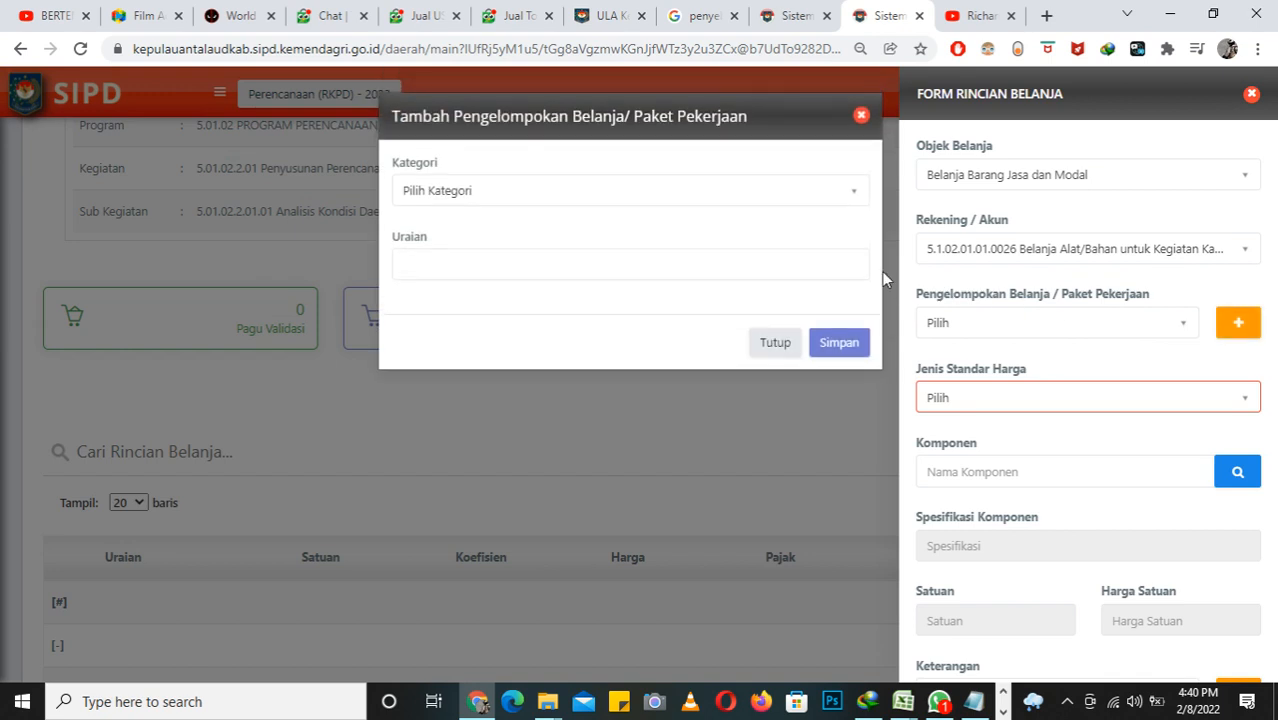
left_click(853, 200)
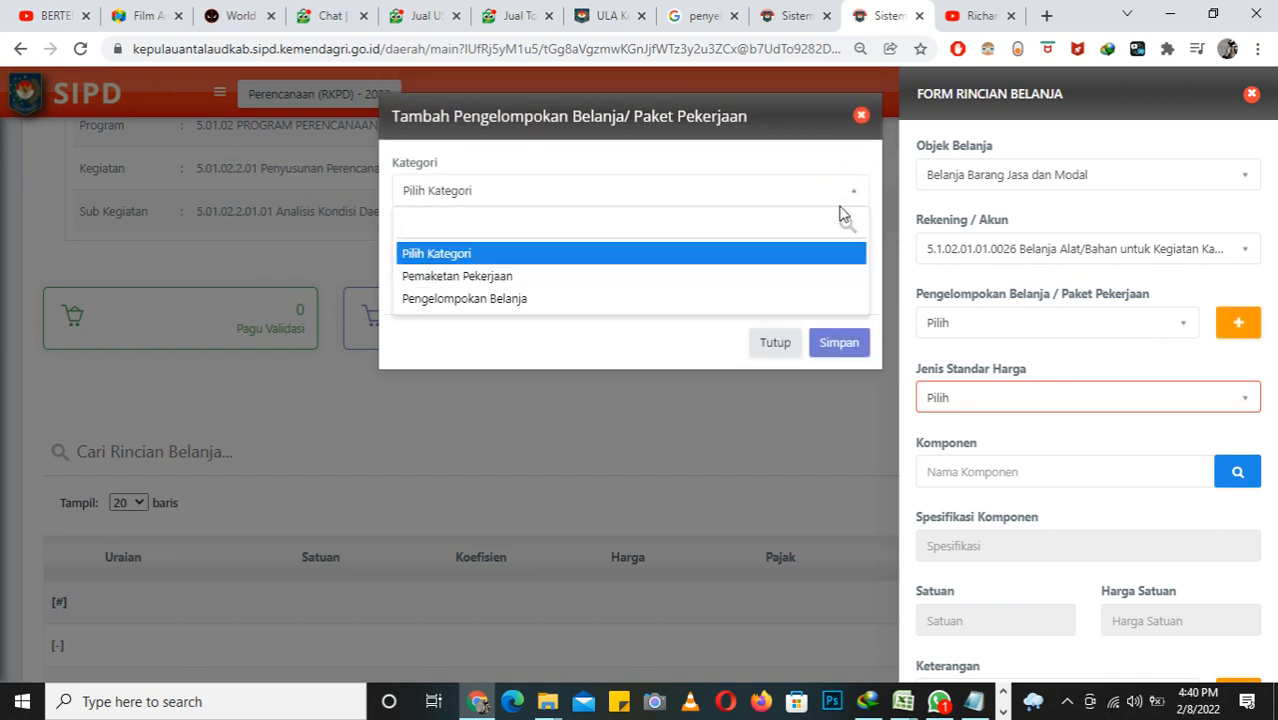
left_click(795, 276)
left_click(717, 267)
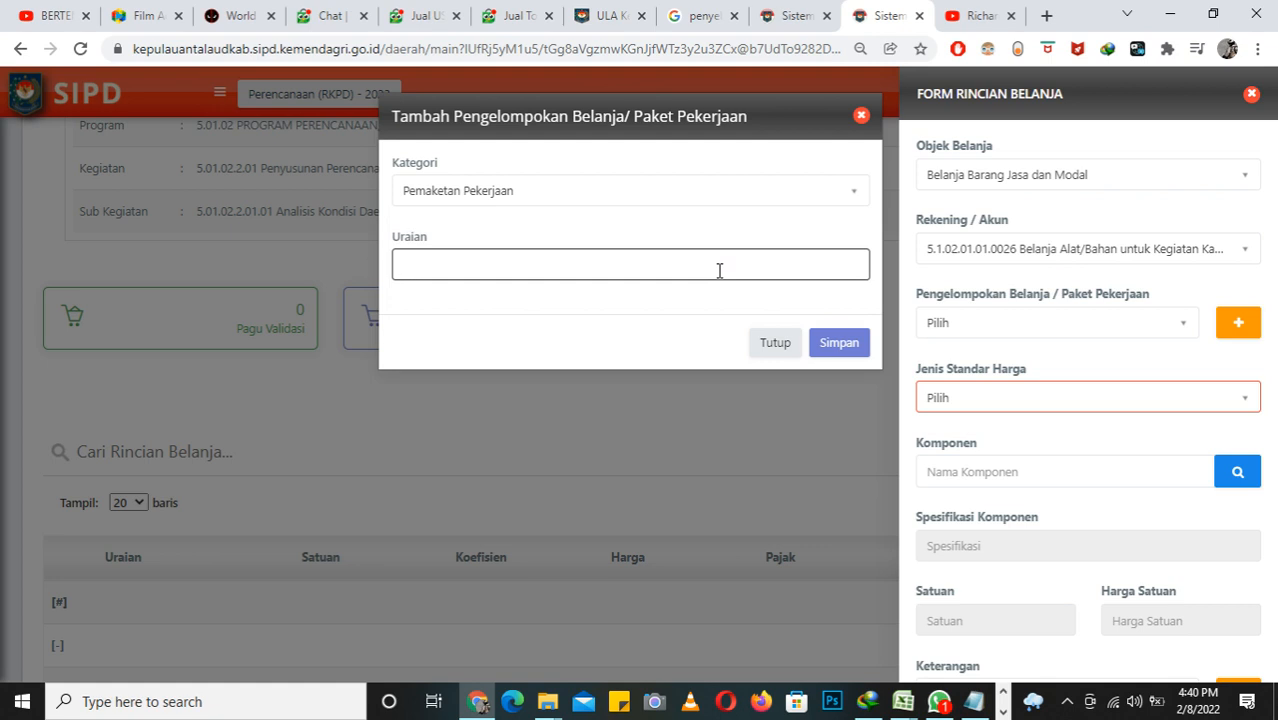
left_click(850, 197)
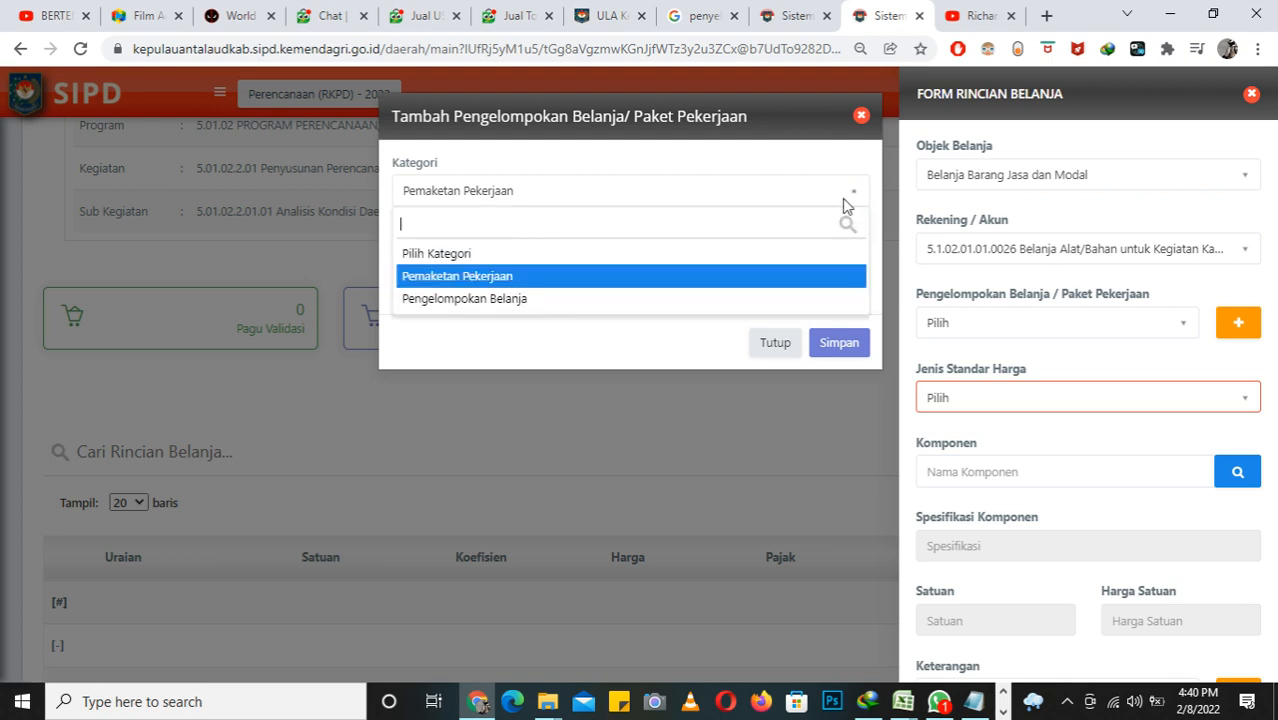
left_click(788, 299)
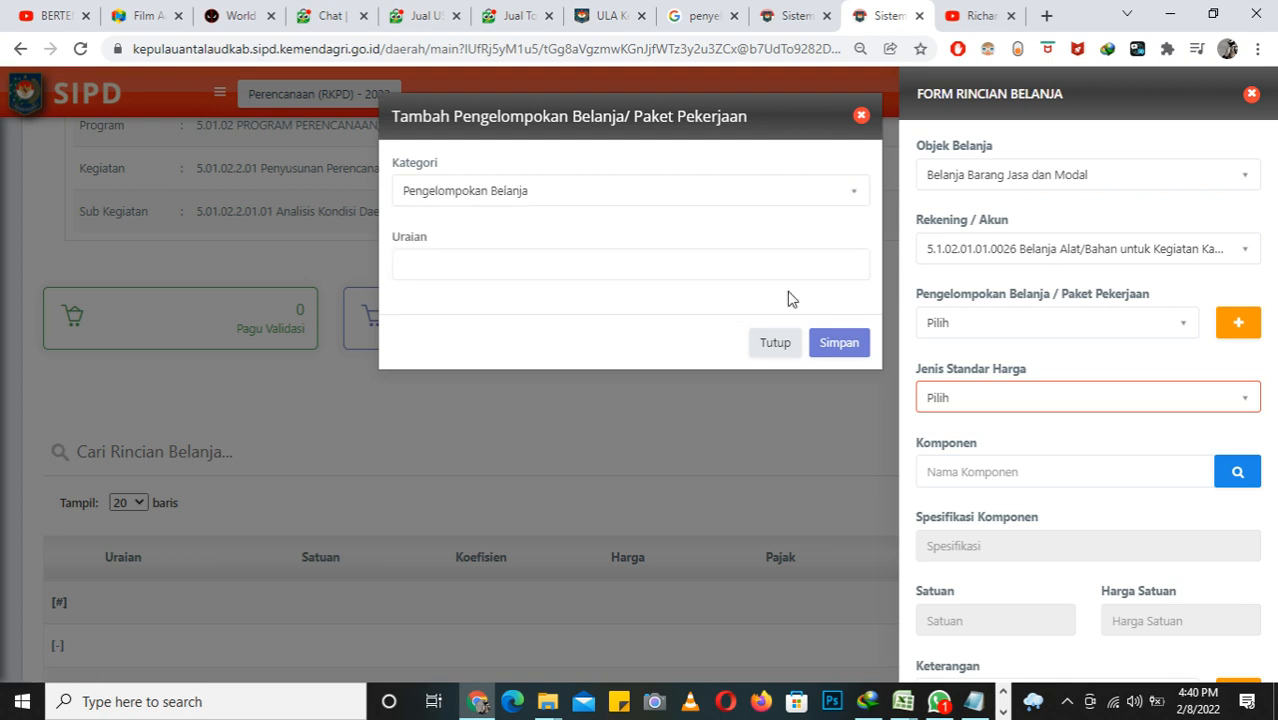
Step: Enter the Uraian "Kegiatan penyusunan profil daerah 2023" for the new grouping and save it
left_click(783, 273)
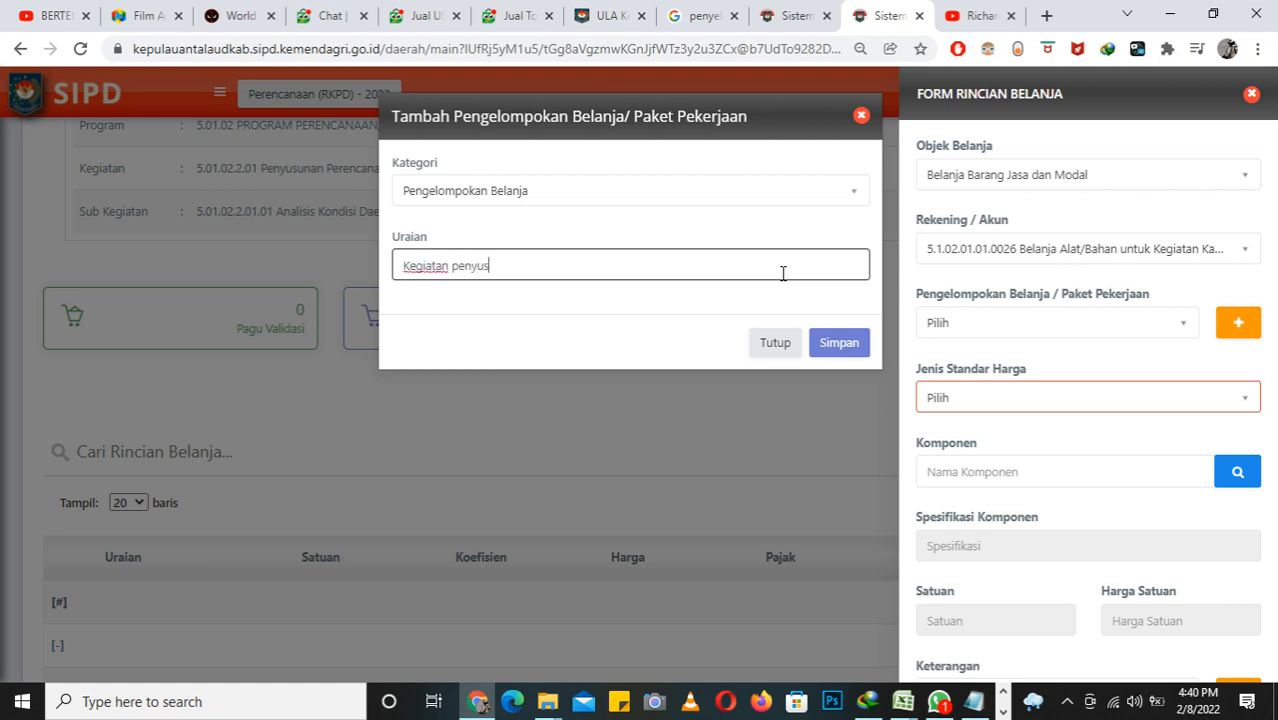
type("nan profil daerah 2023")
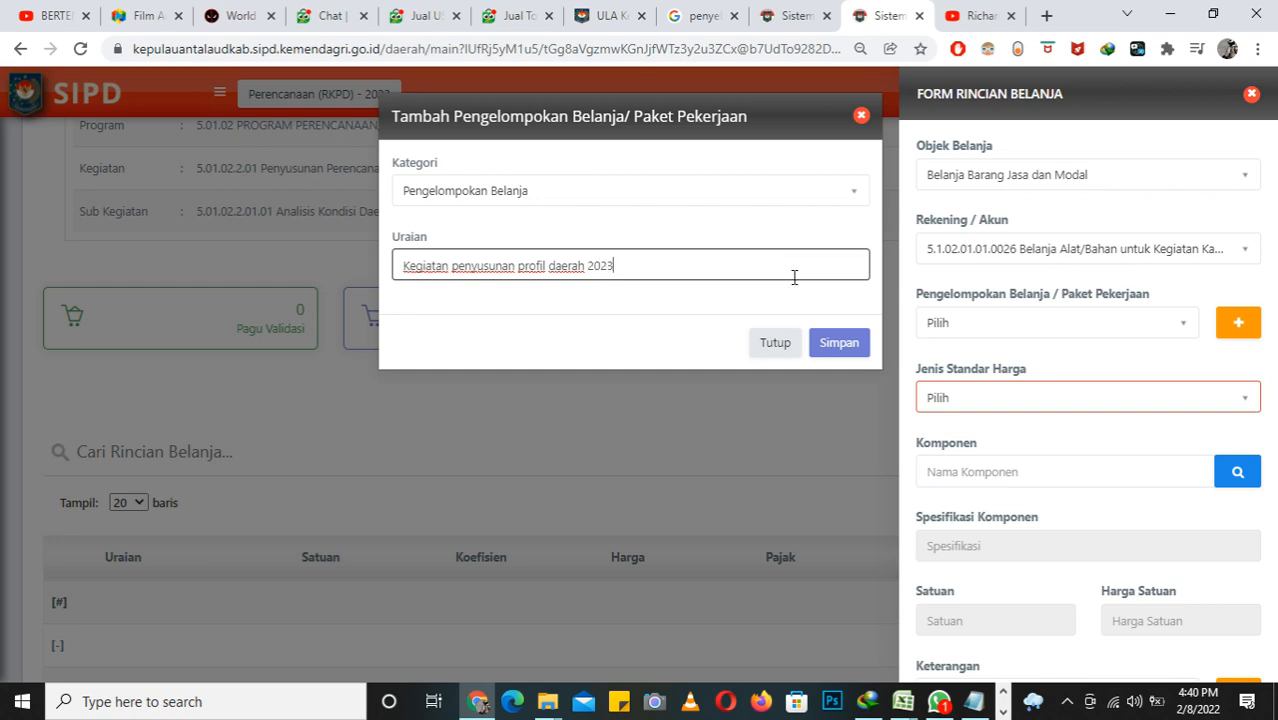
left_click(839, 342)
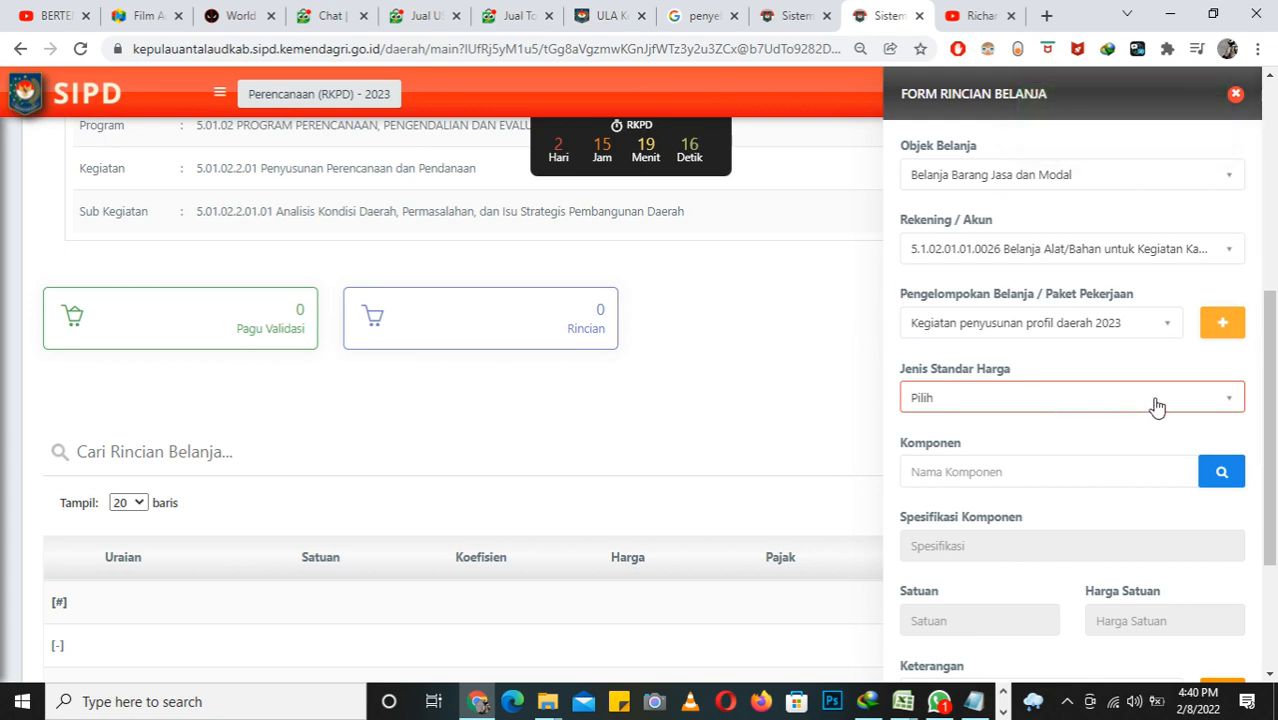
Step: Set Jenis Standar Harga to SSH, then search the Komponen list for "spanduk" and choose Cetak Spanduk
left_click(1192, 397)
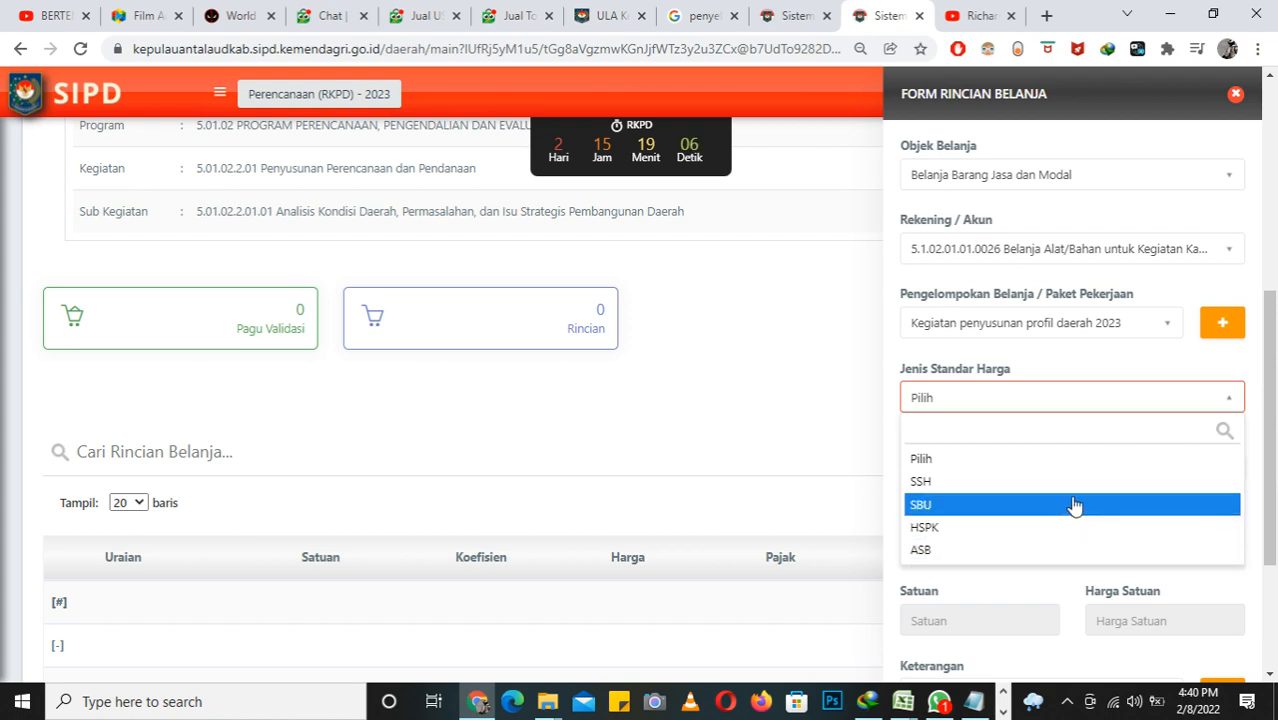
left_click(1075, 484)
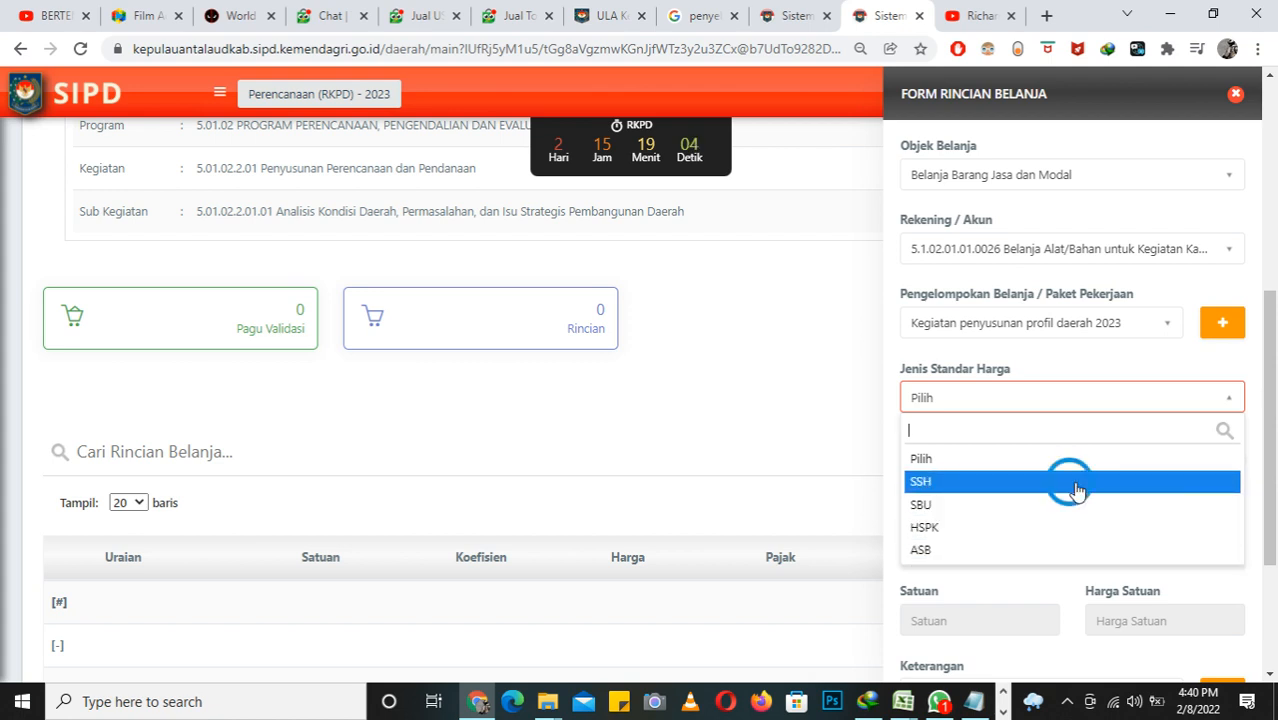
left_click(1222, 473)
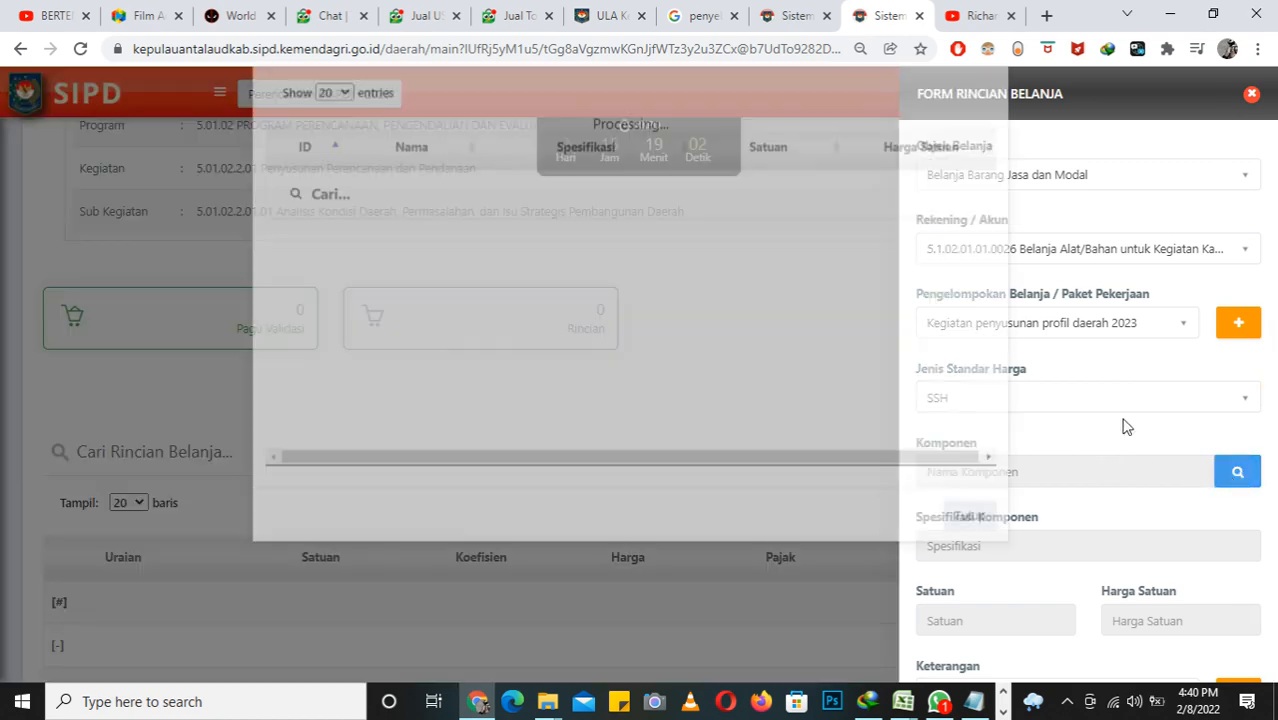
scroll(876, 398, "down", 5)
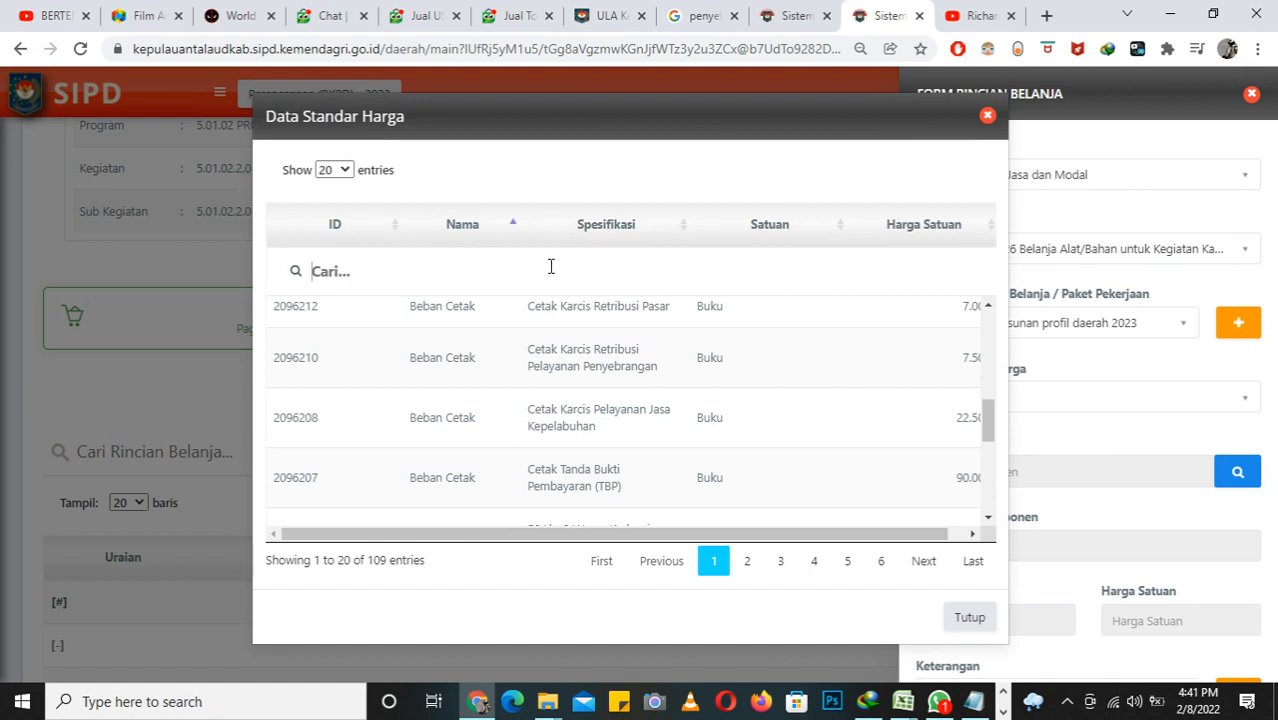
type("spanduk")
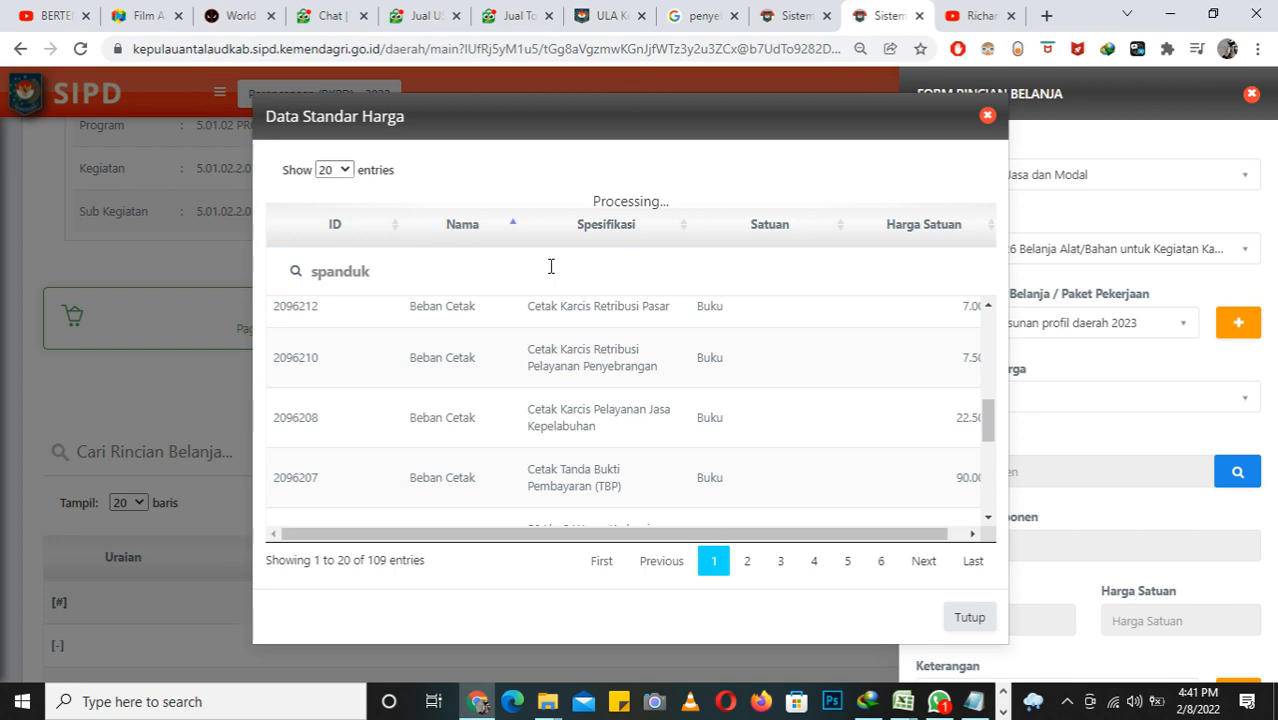
left_click(626, 328)
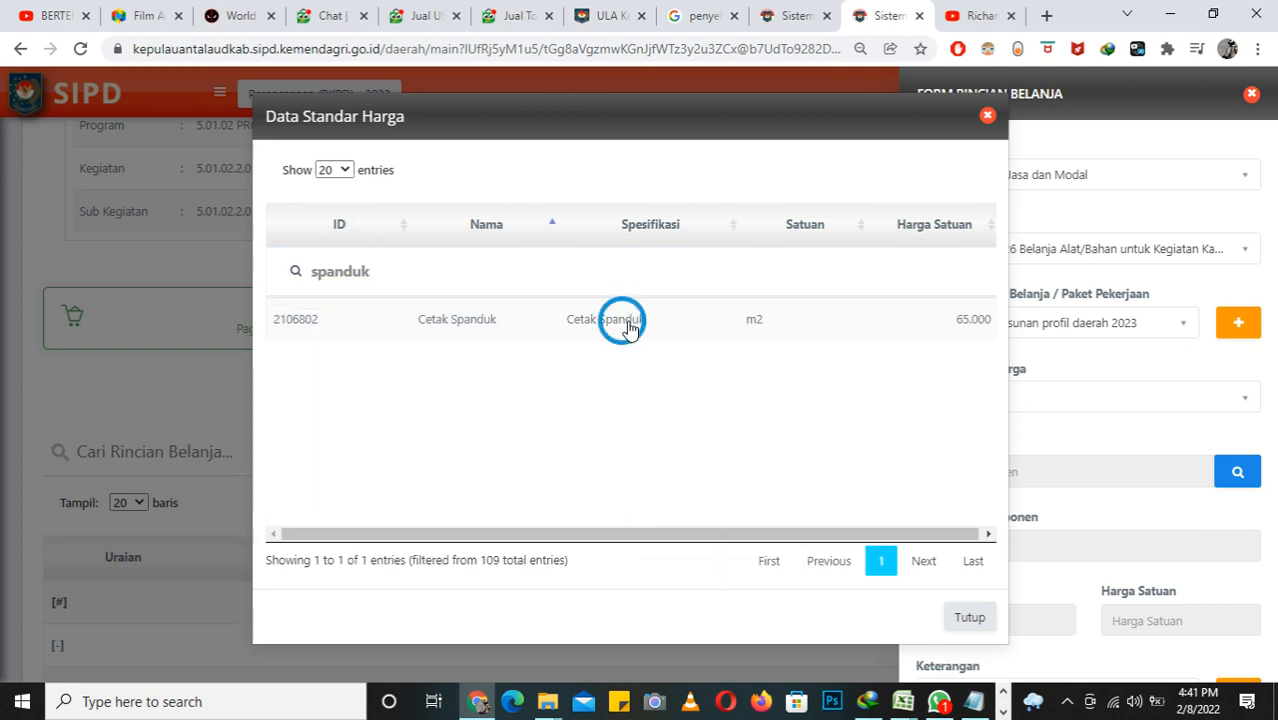
Step: Set the first Koefisien to 2 Meter, save the Cetak Spanduk spending detail and close the form
scroll(1043, 385, "down", 3)
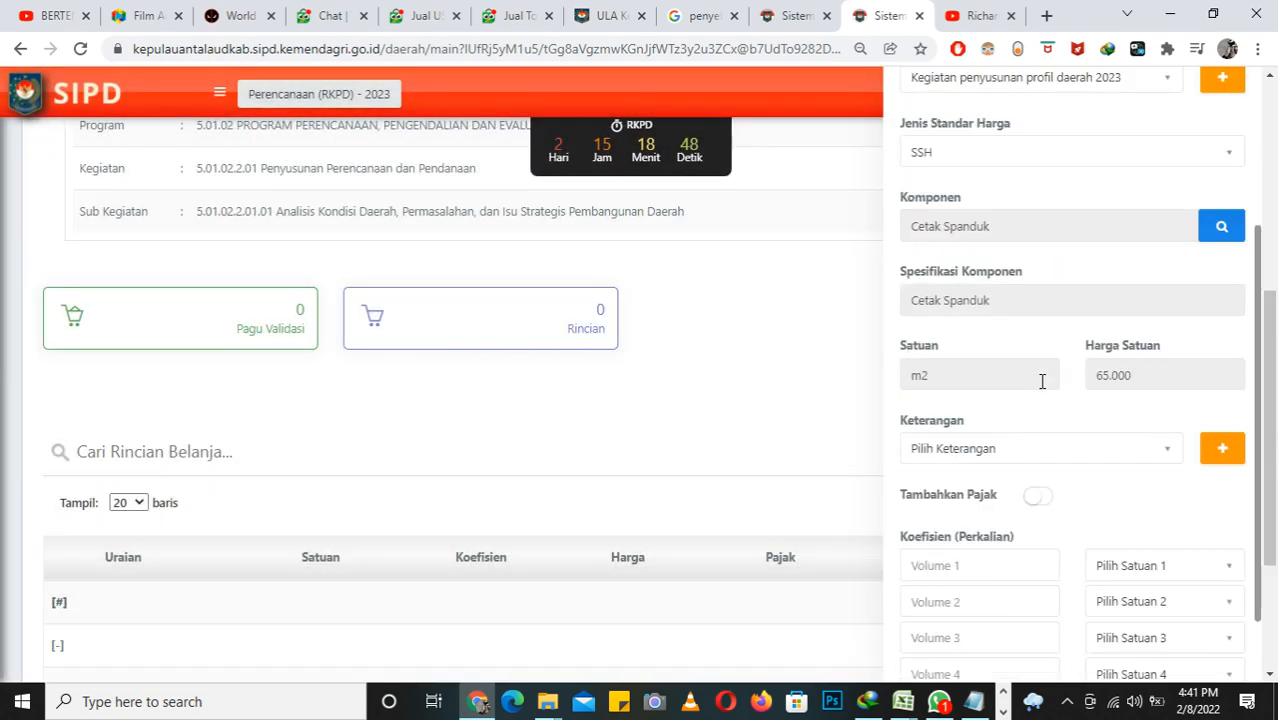
scroll(1028, 429, "down", 1)
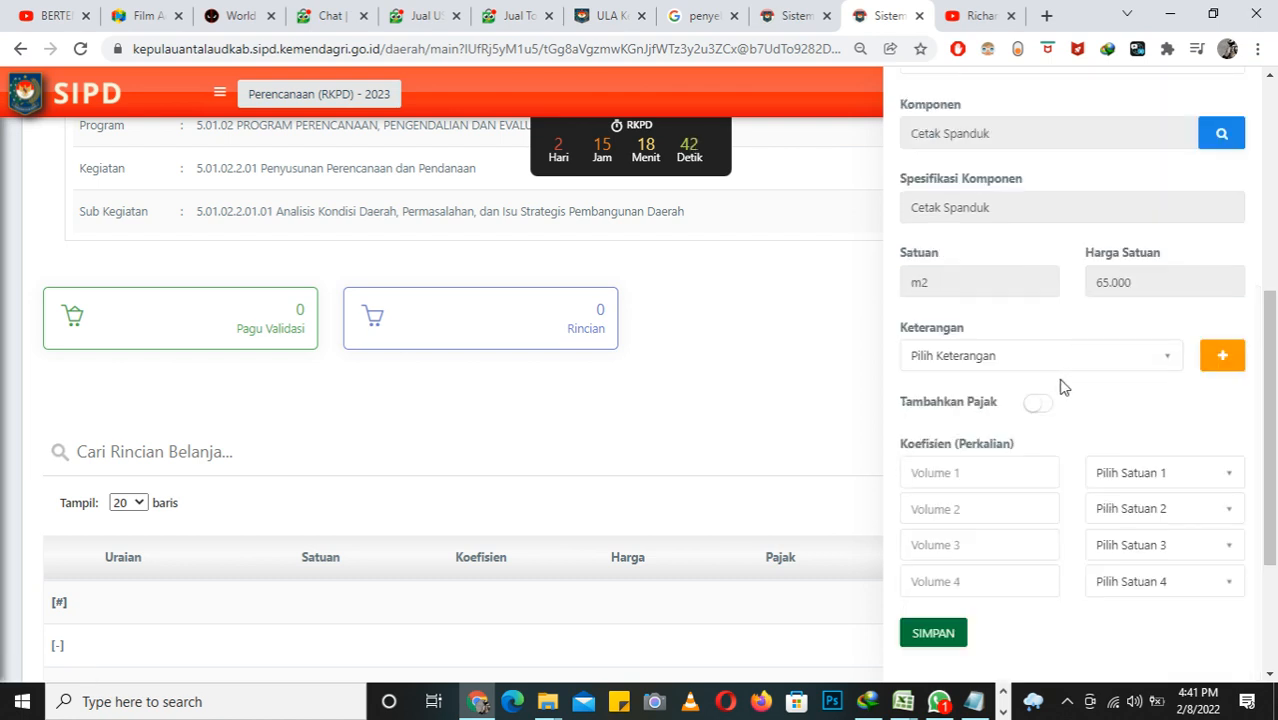
scroll(1077, 364, "up", 3)
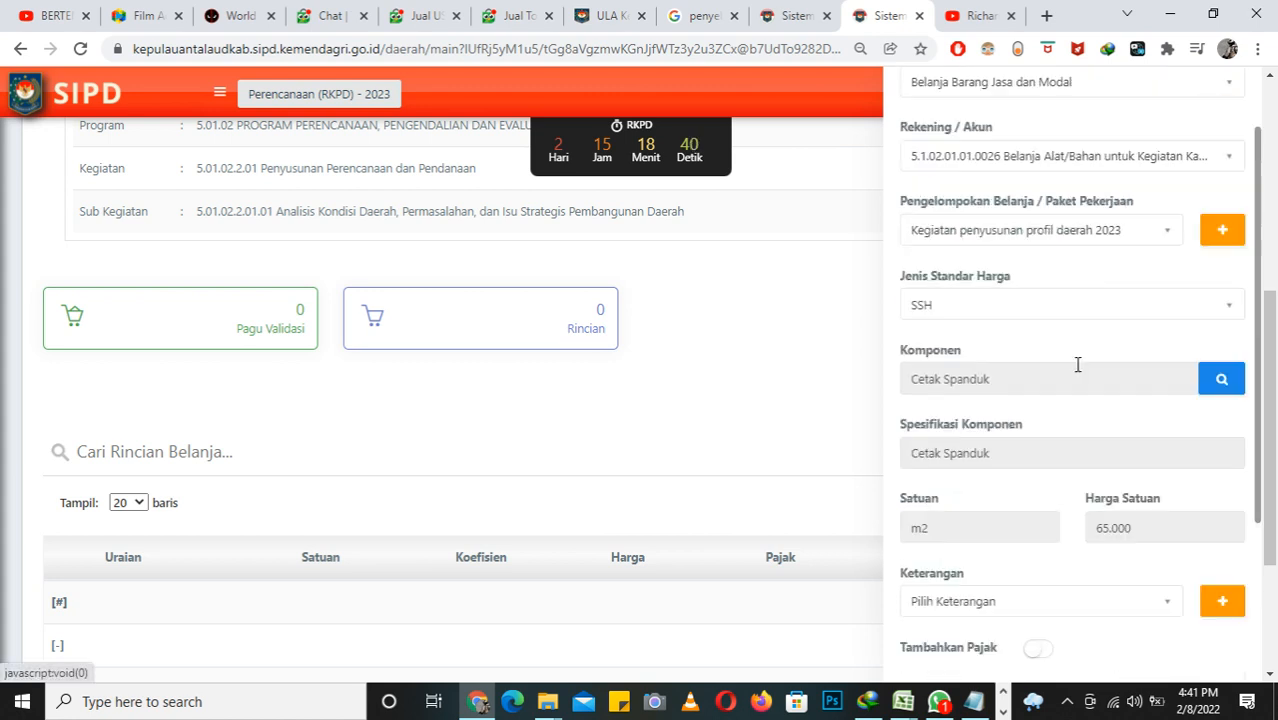
scroll(1077, 364, "up", 1)
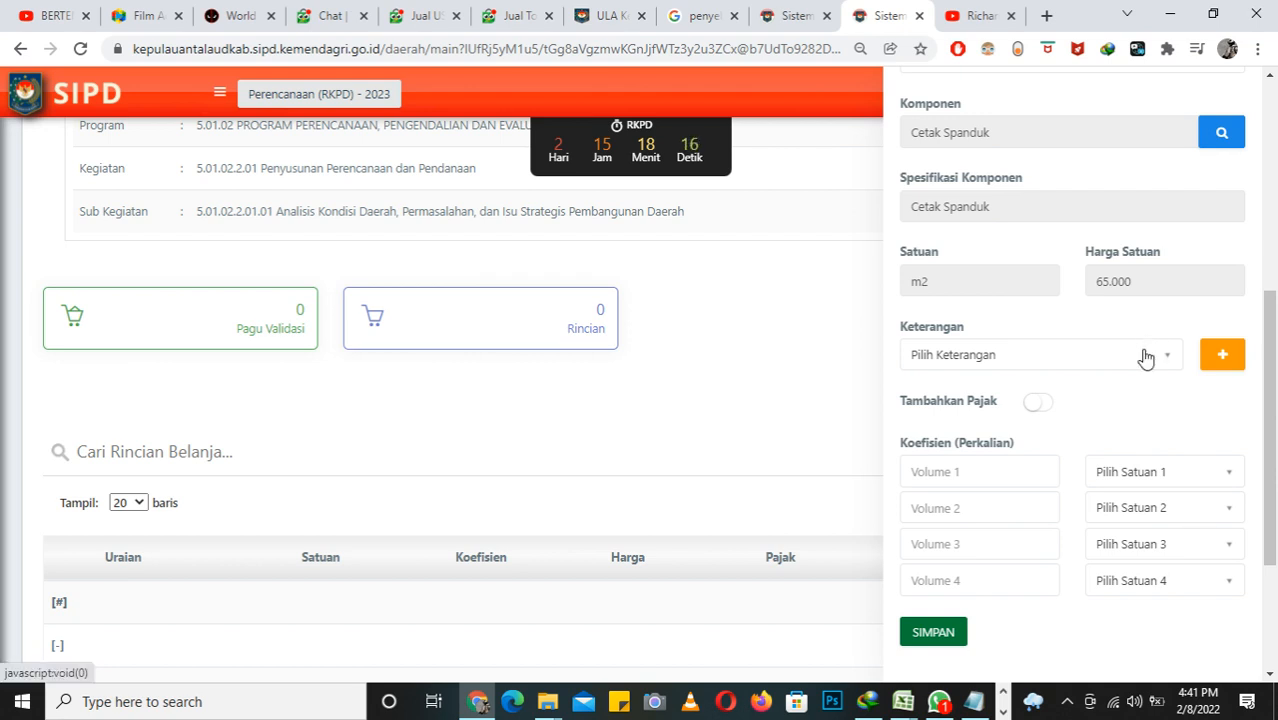
left_click(1034, 470)
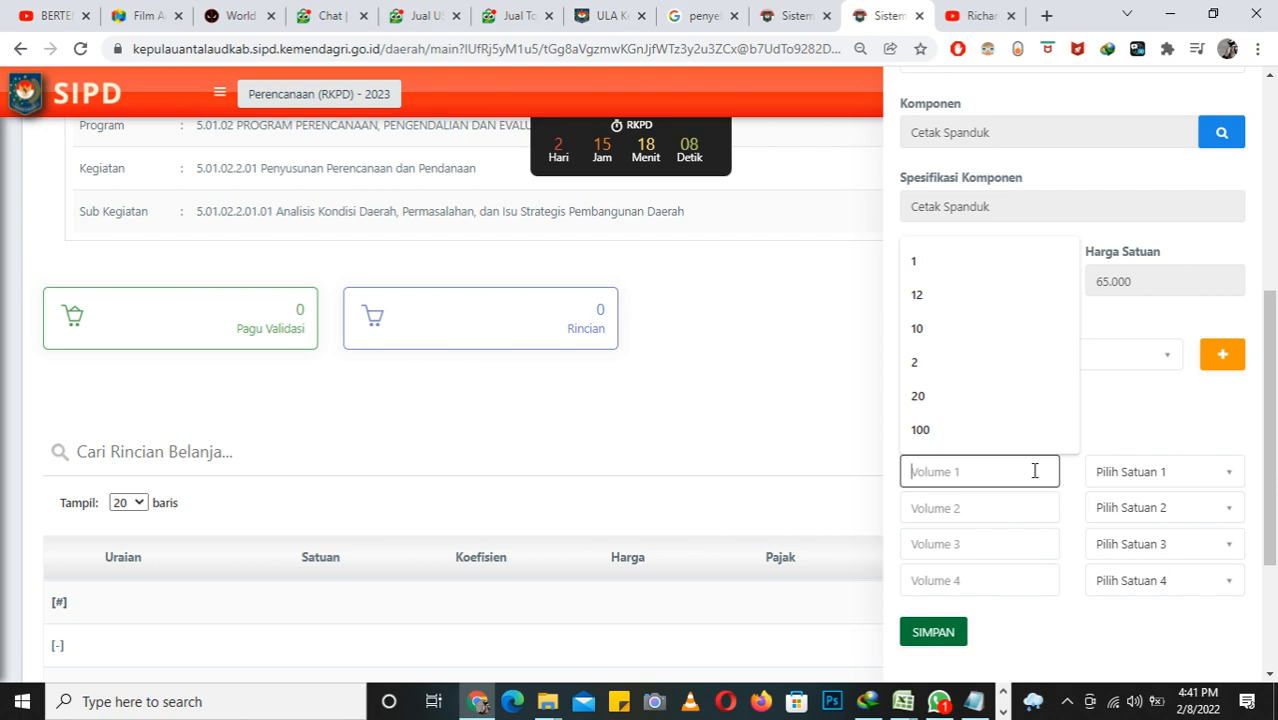
left_click(1019, 363)
left_click(1112, 479)
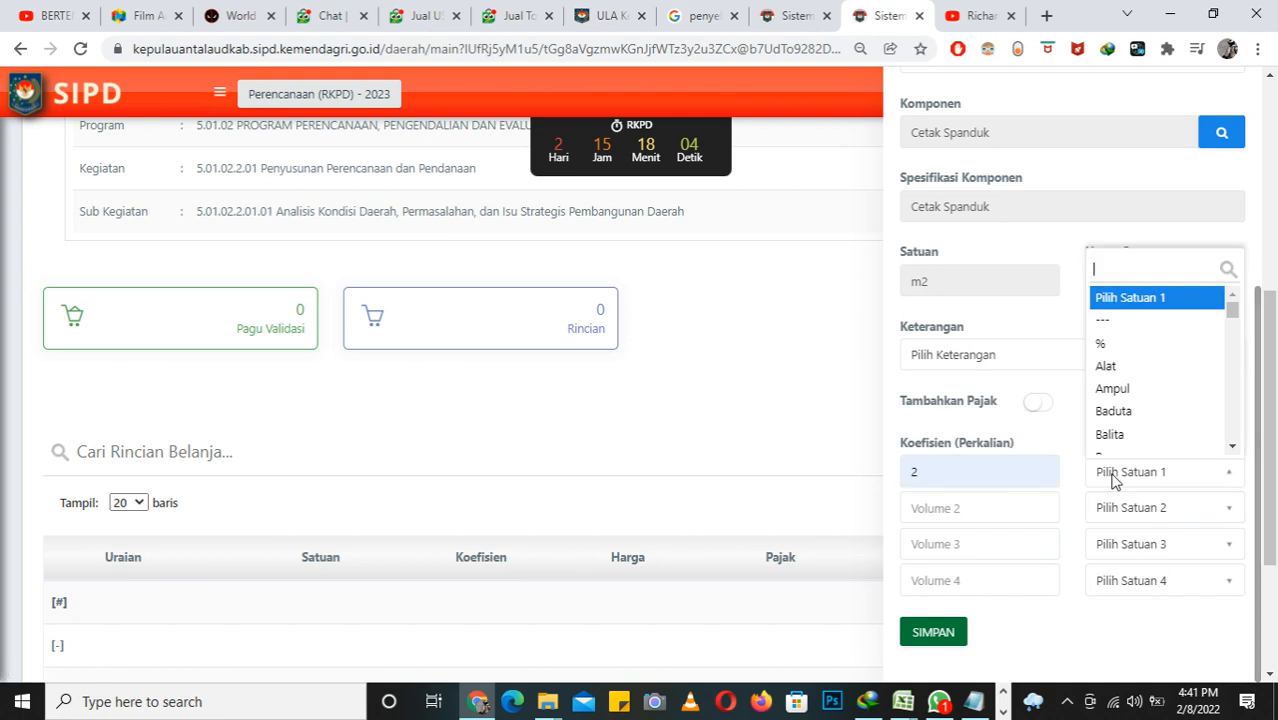
type("me")
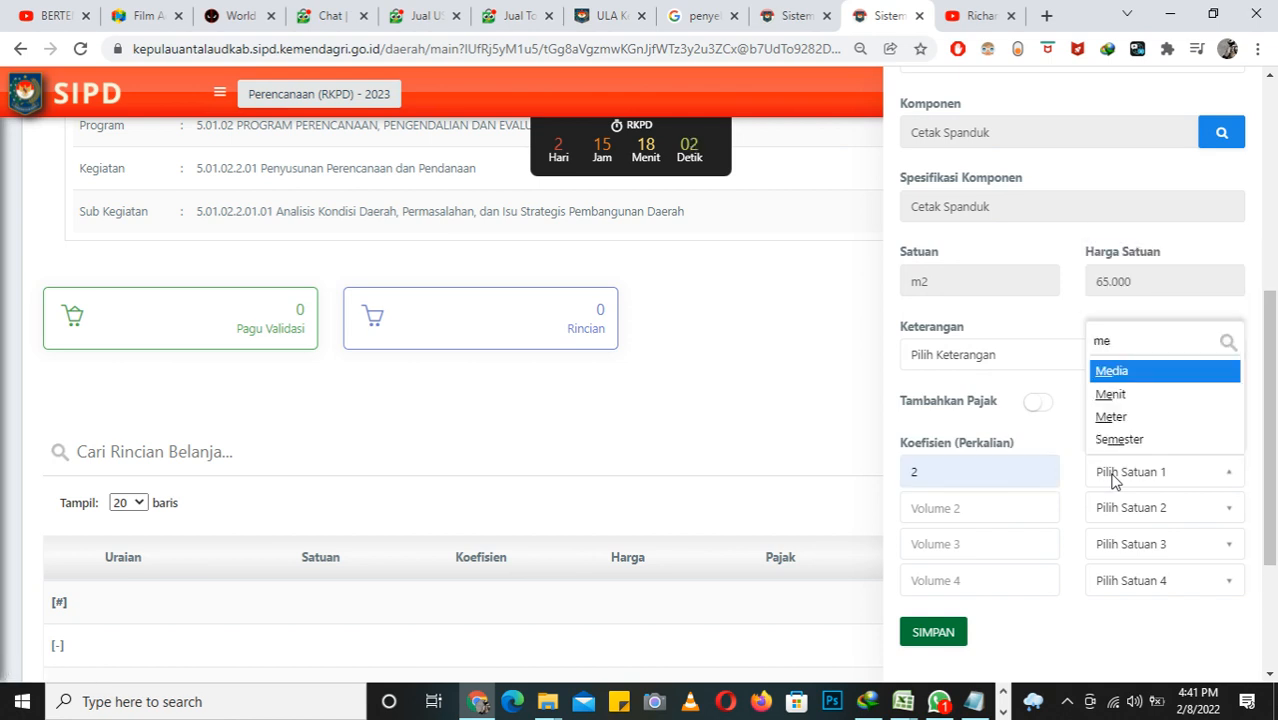
left_click(1110, 416)
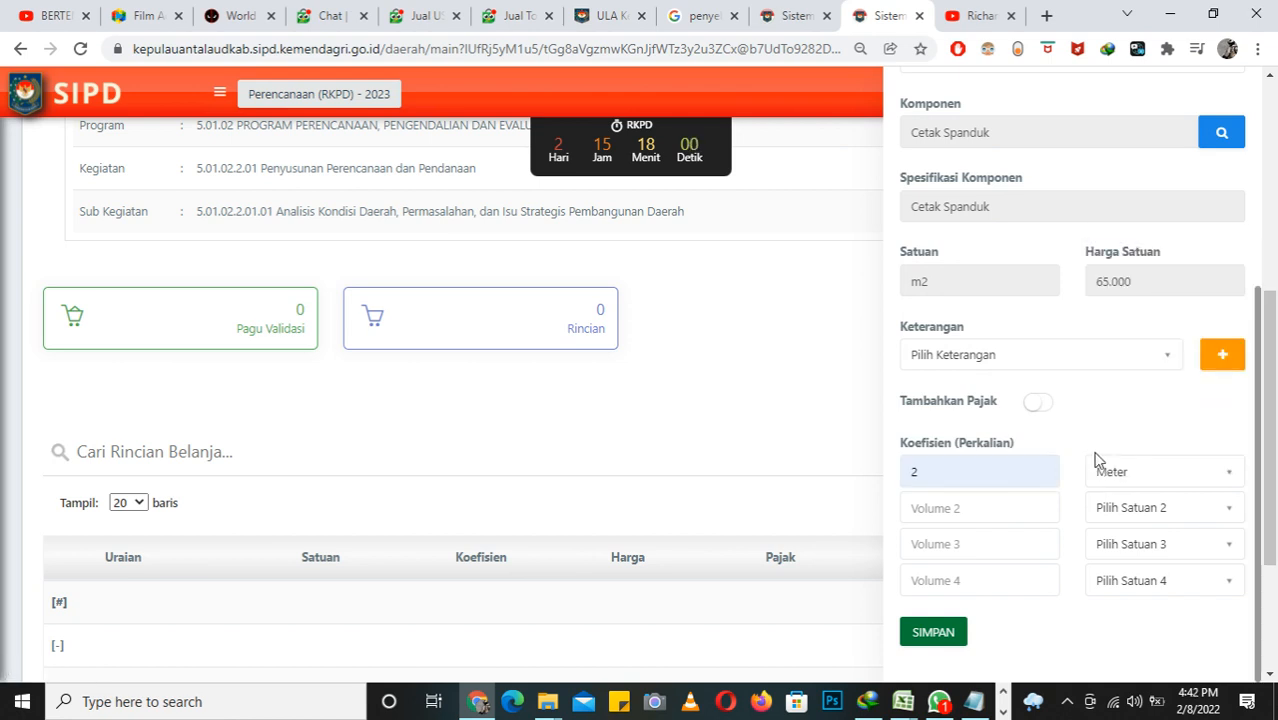
left_click(955, 640)
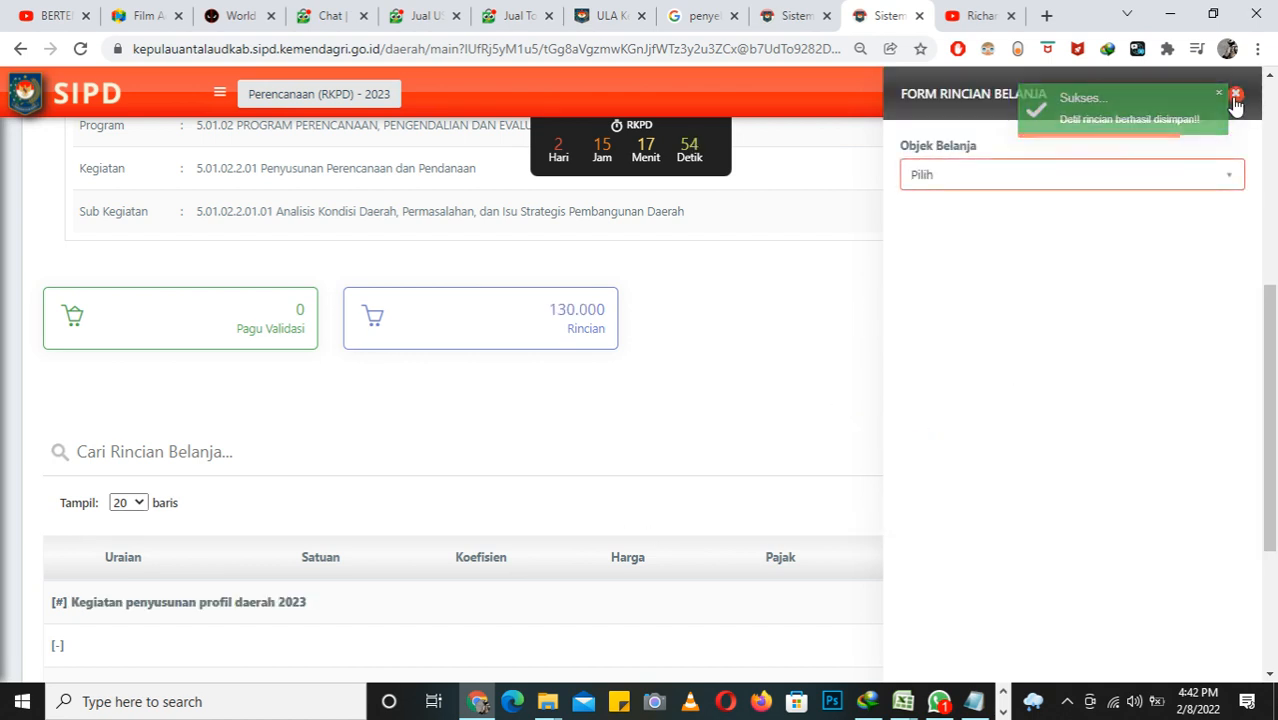
left_click(598, 355)
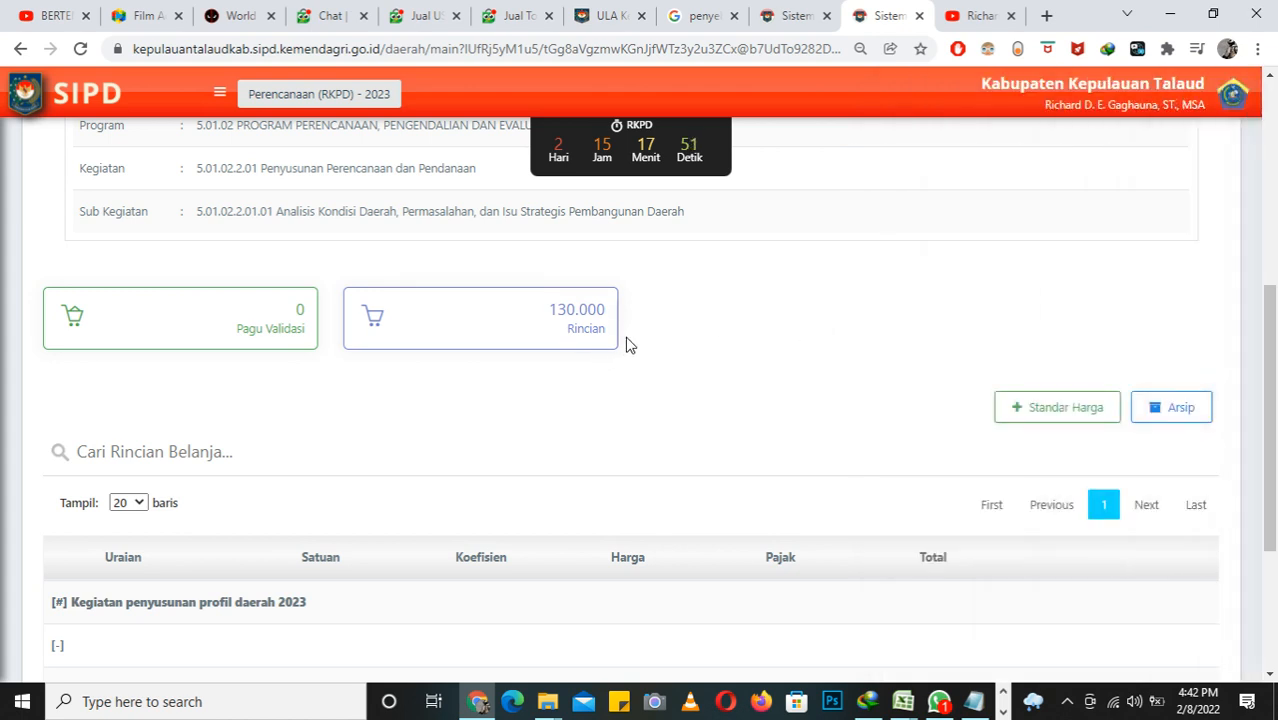
Step: Review the Cetak Spanduk row in the Rincian Belanja table, including its Koefisien, Harga, Pajak and Total, and the Rincian summary
scroll(645, 376, "down", 3)
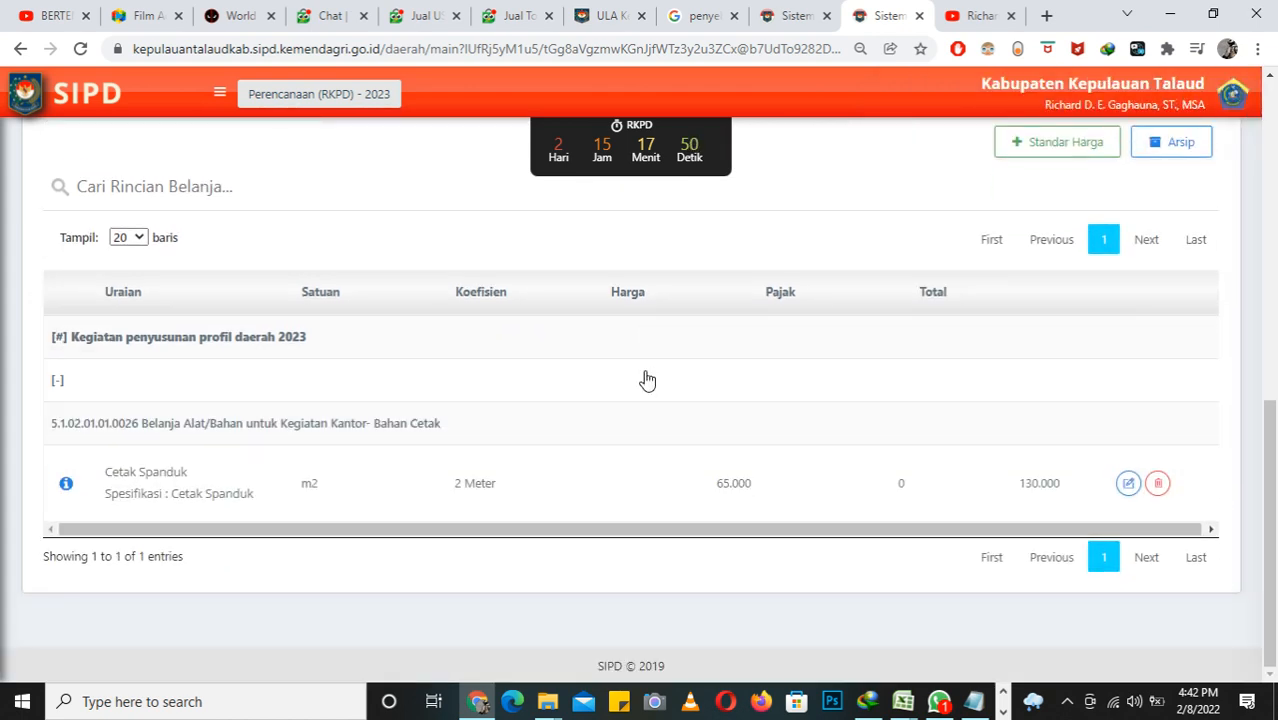
left_click_drag(359, 531, 725, 551)
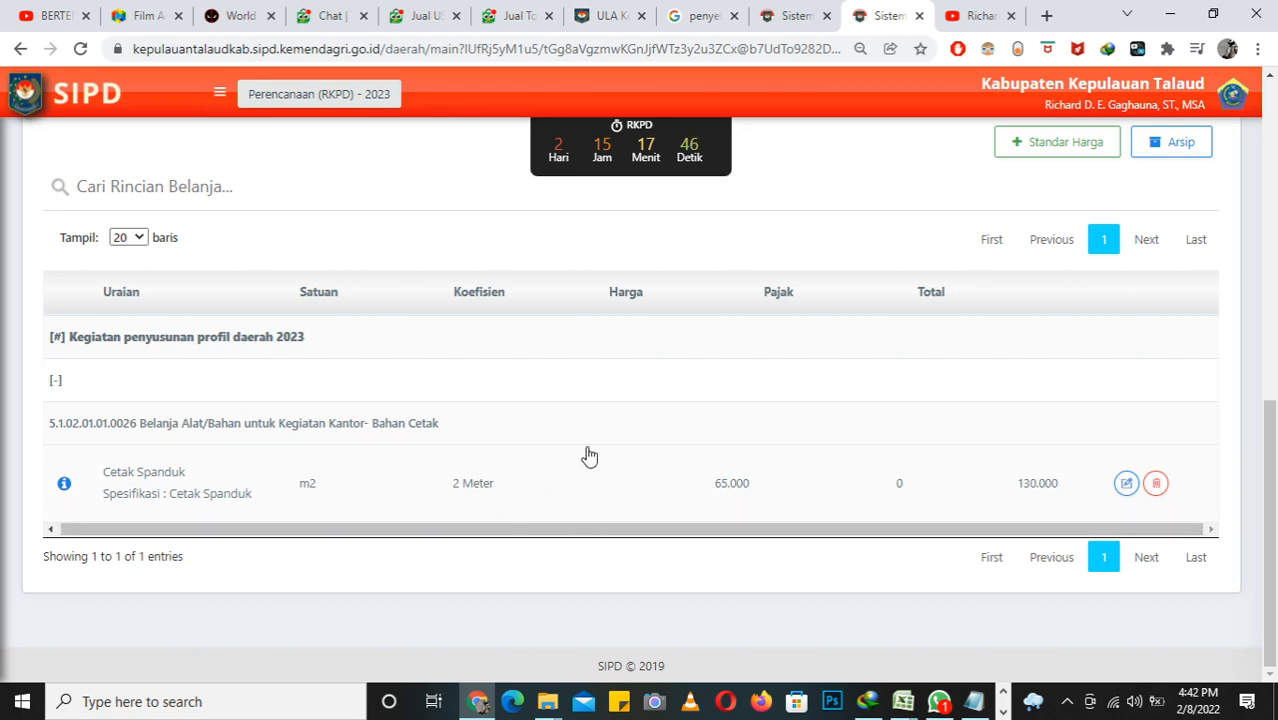
scroll(850, 320, "up", 1)
scroll(863, 290, "up", 3)
scroll(862, 288, "down", 2)
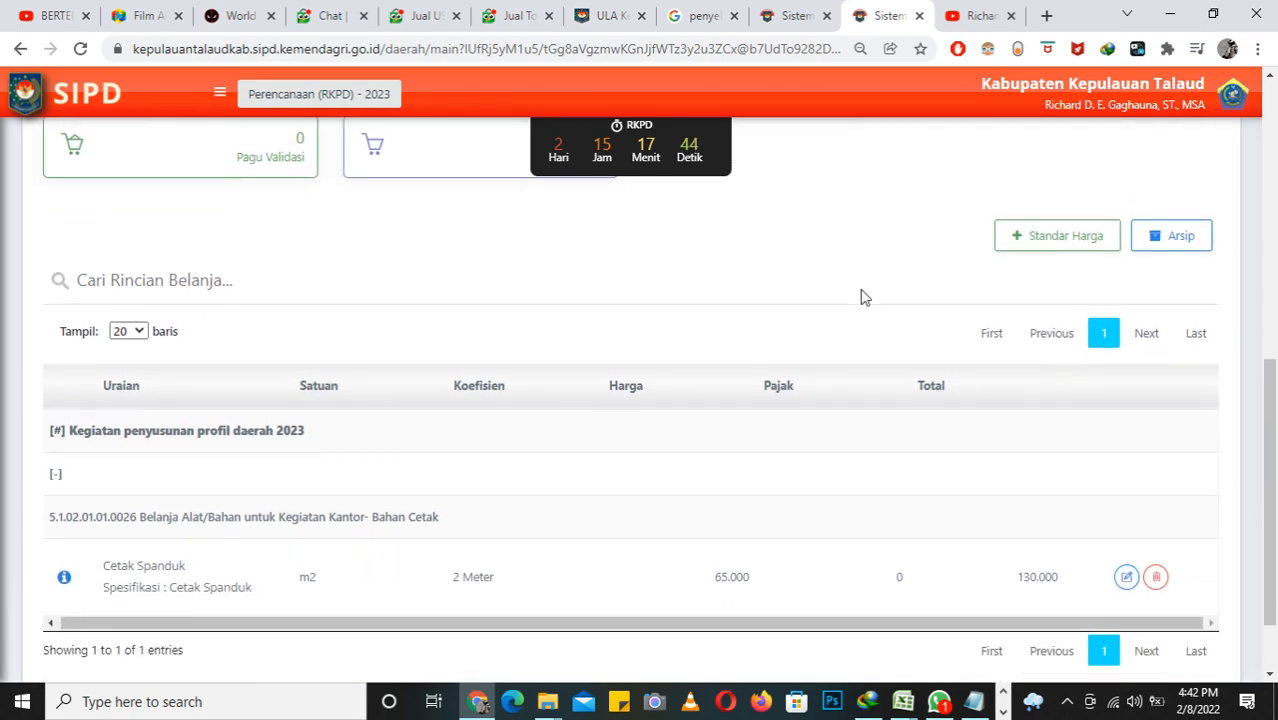
scroll(862, 288, "up", 3)
scroll(862, 289, "down", 3)
left_click(1003, 712)
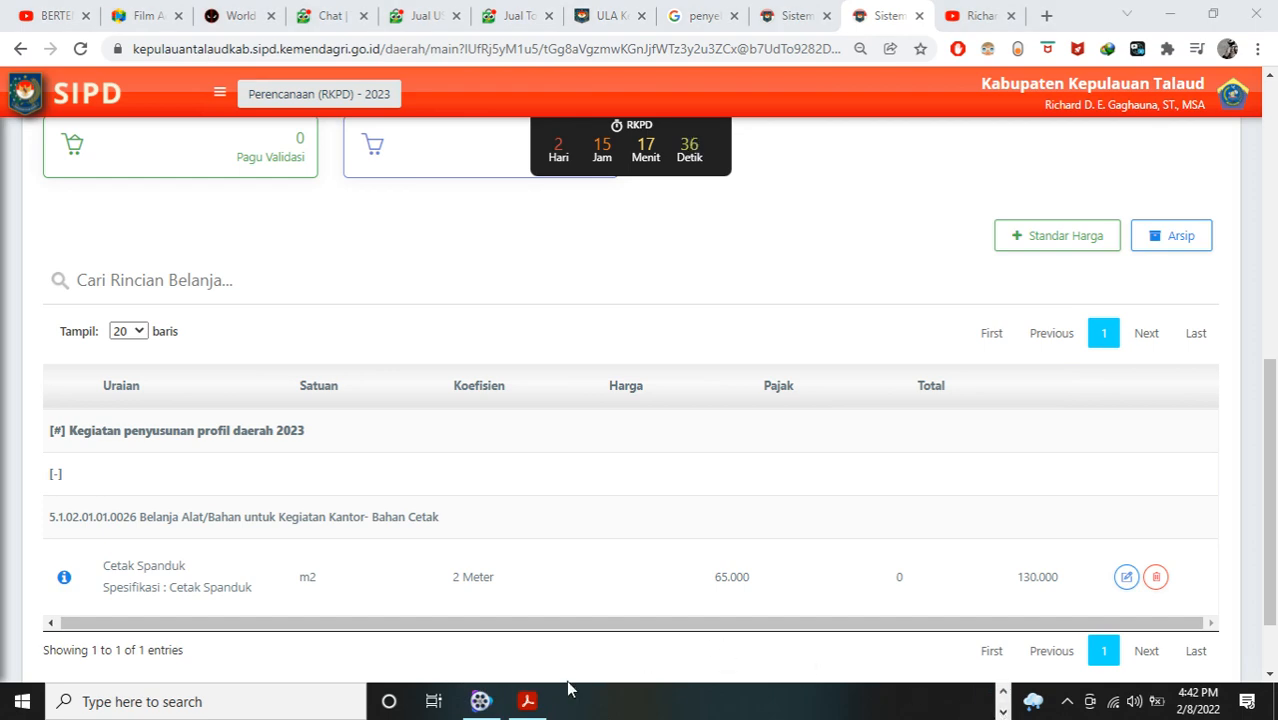